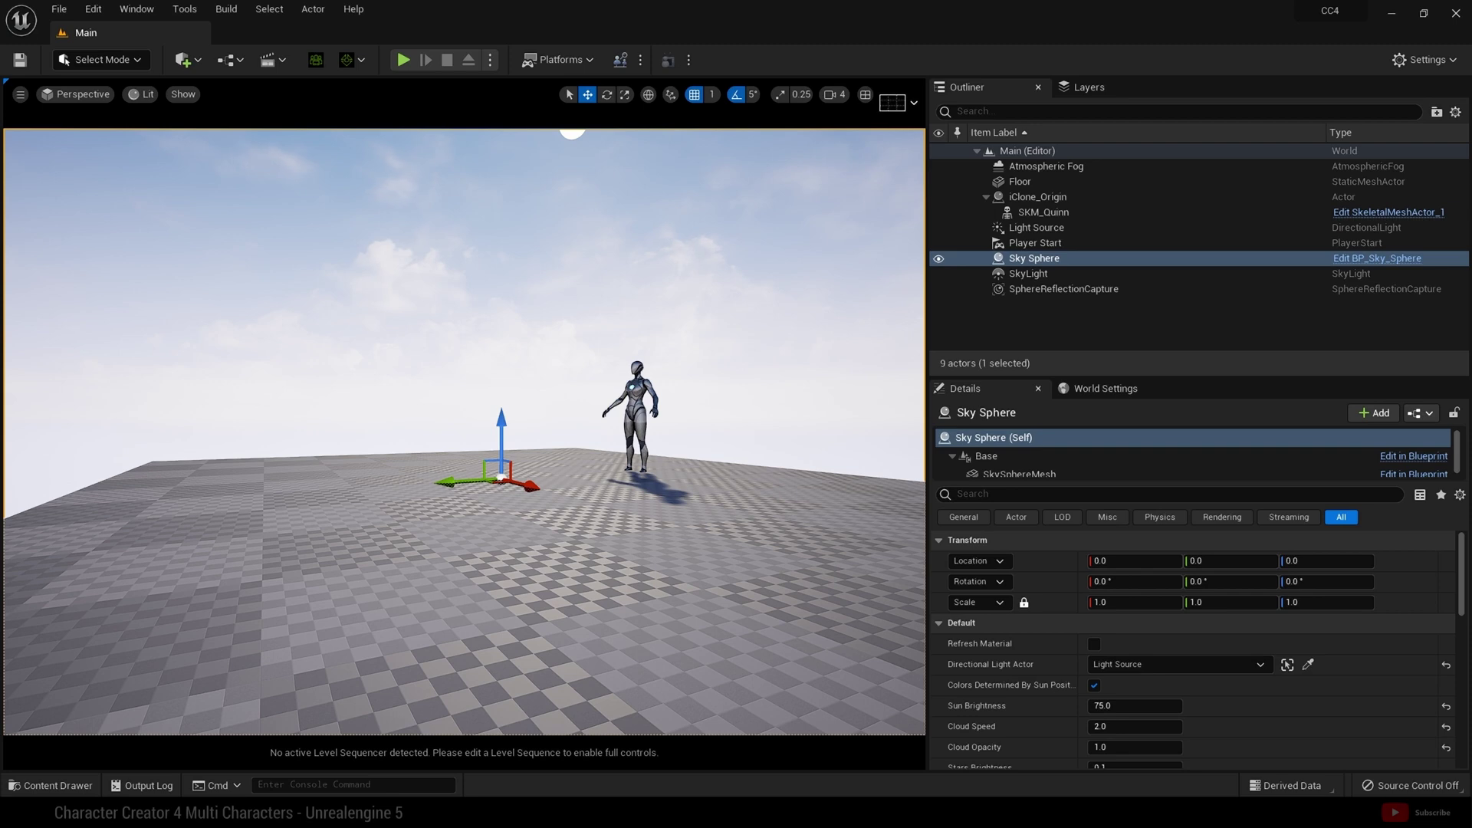
Create a new folder named Common inside Content/Characters/CC4.
left_click(71, 787)
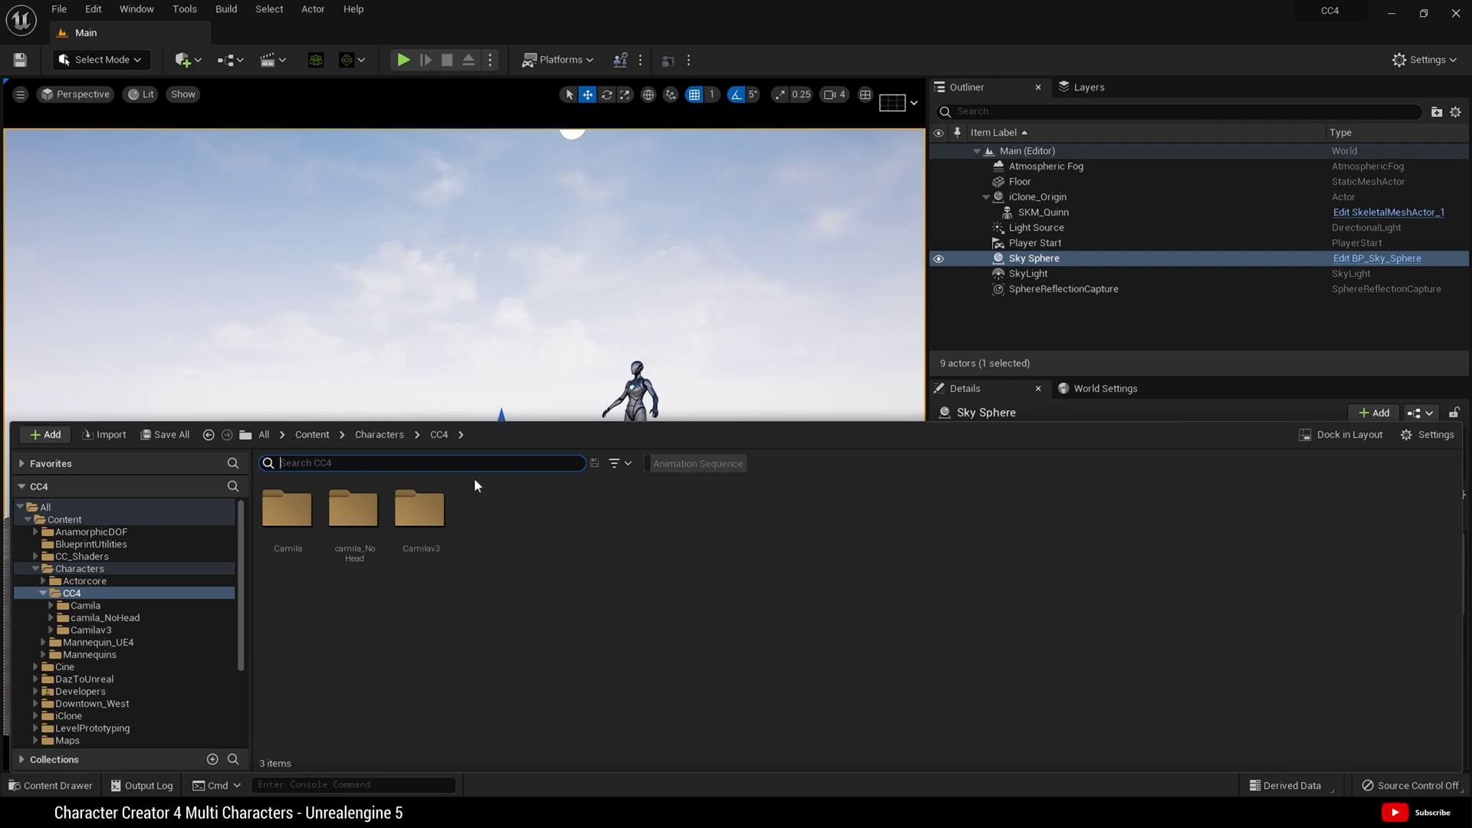
left_click(389, 437)
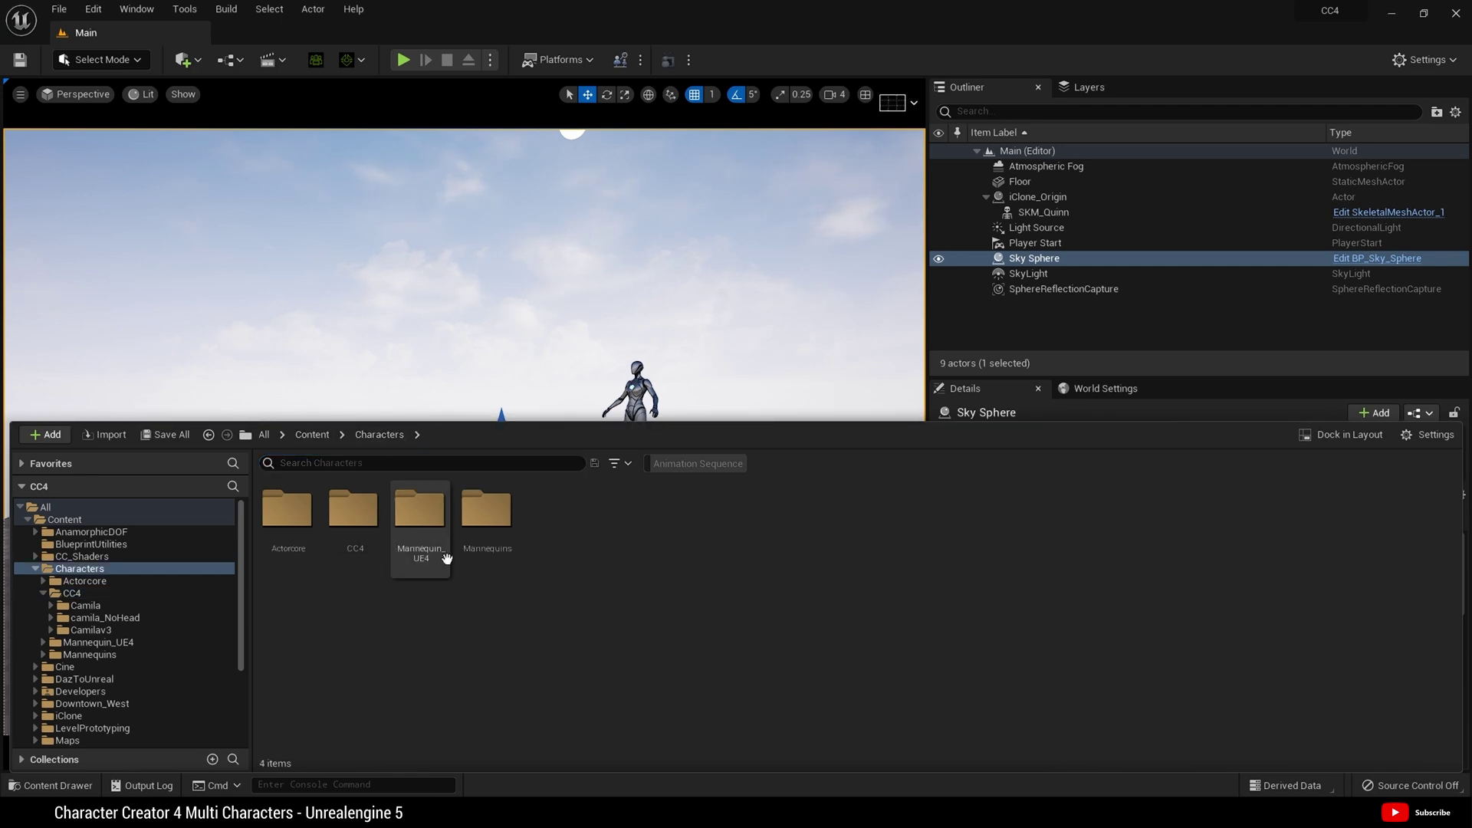
double_click(357, 530)
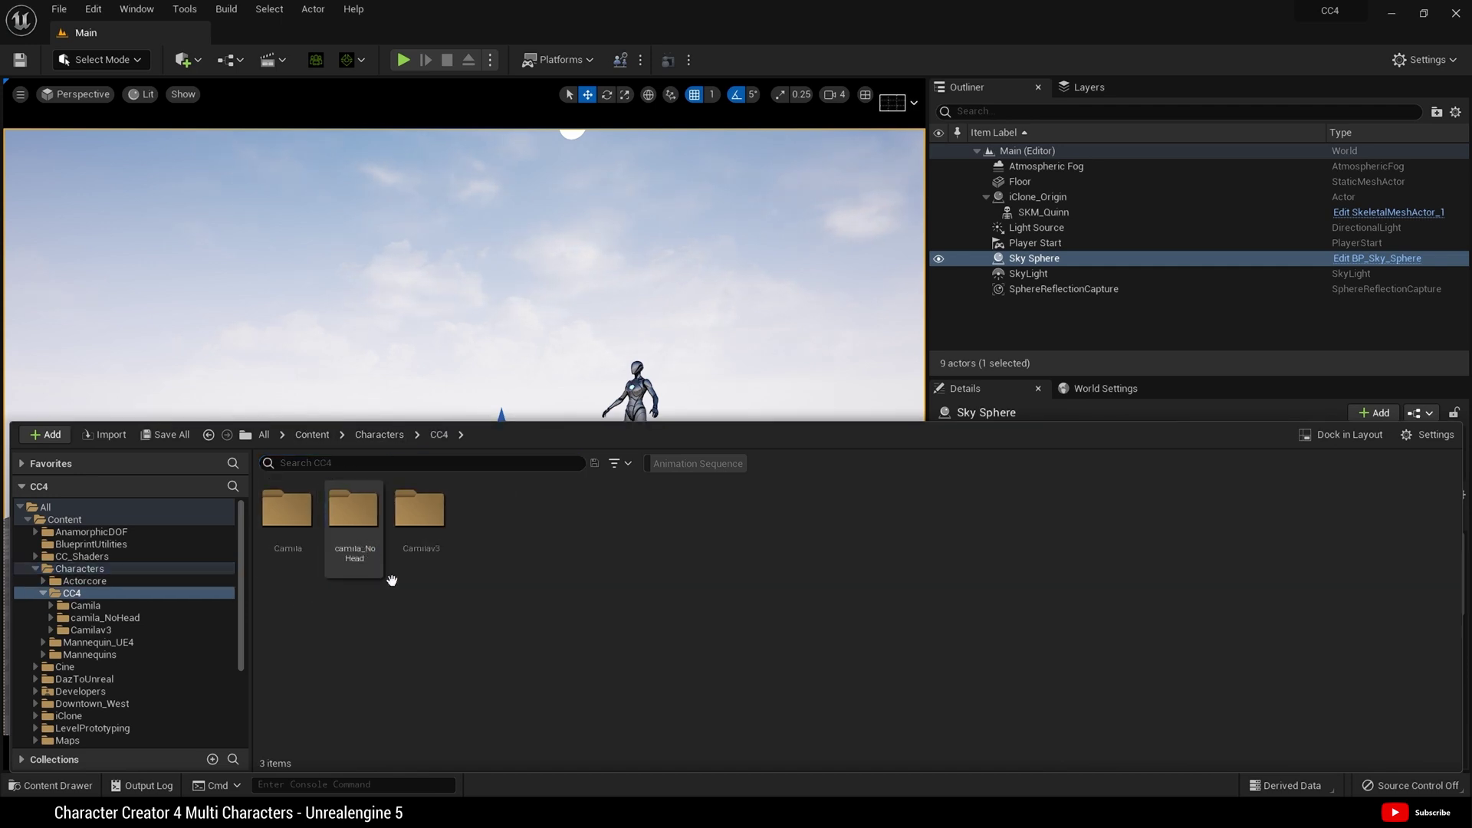
right_click(521, 535)
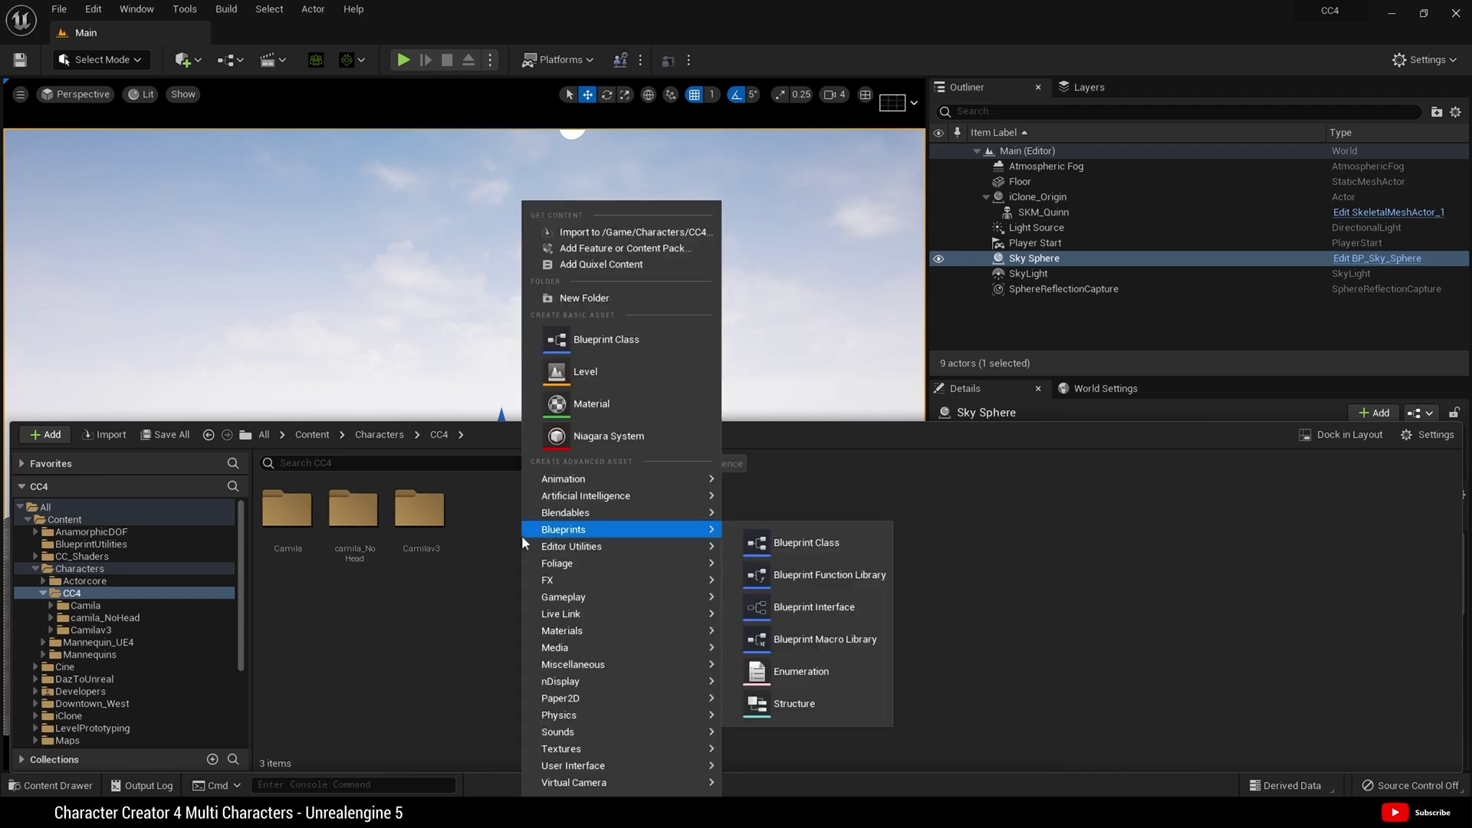
left_click(588, 304)
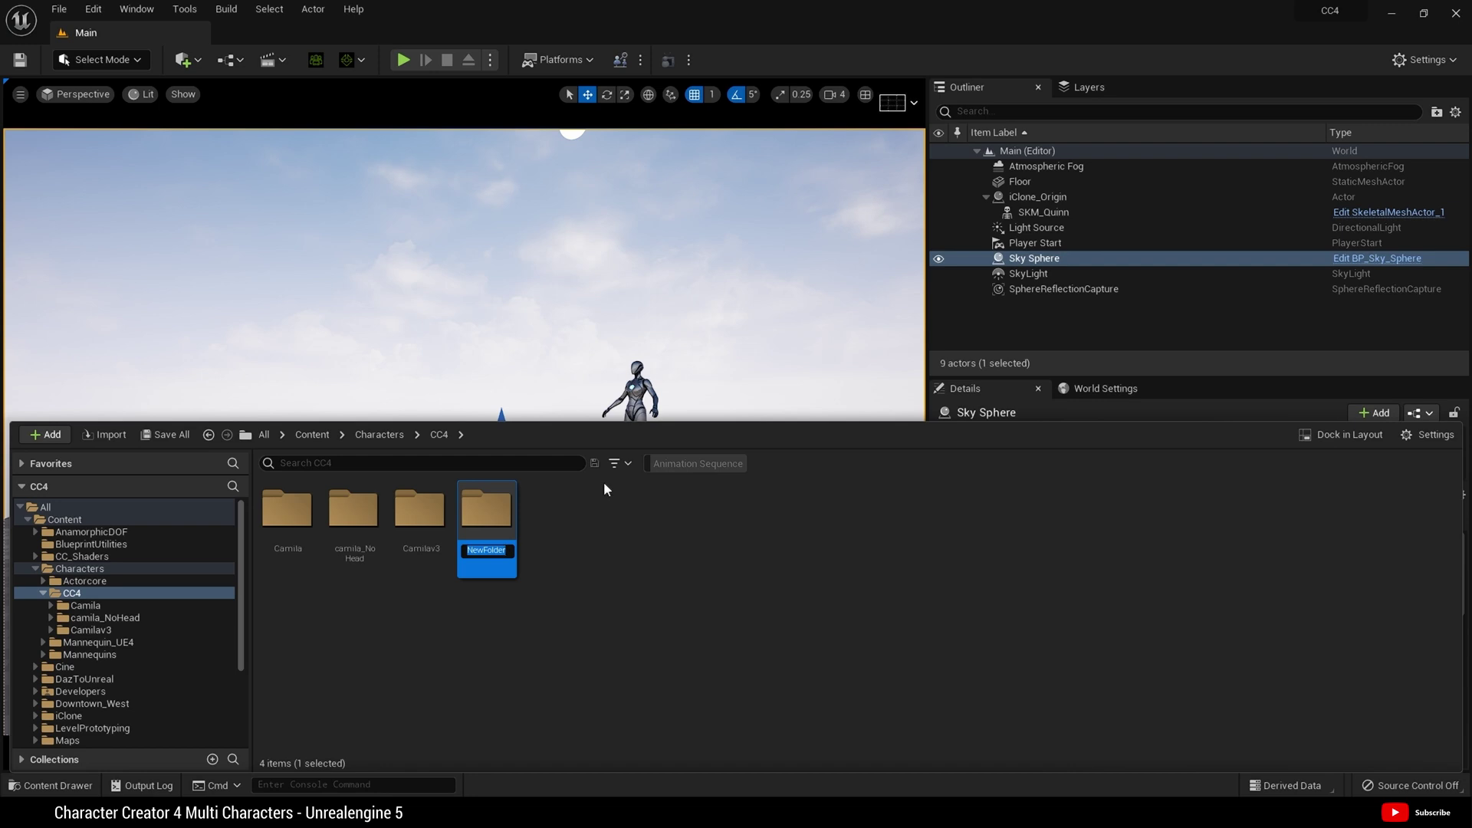
key("BackSpace")
type("Common")
key("Return")
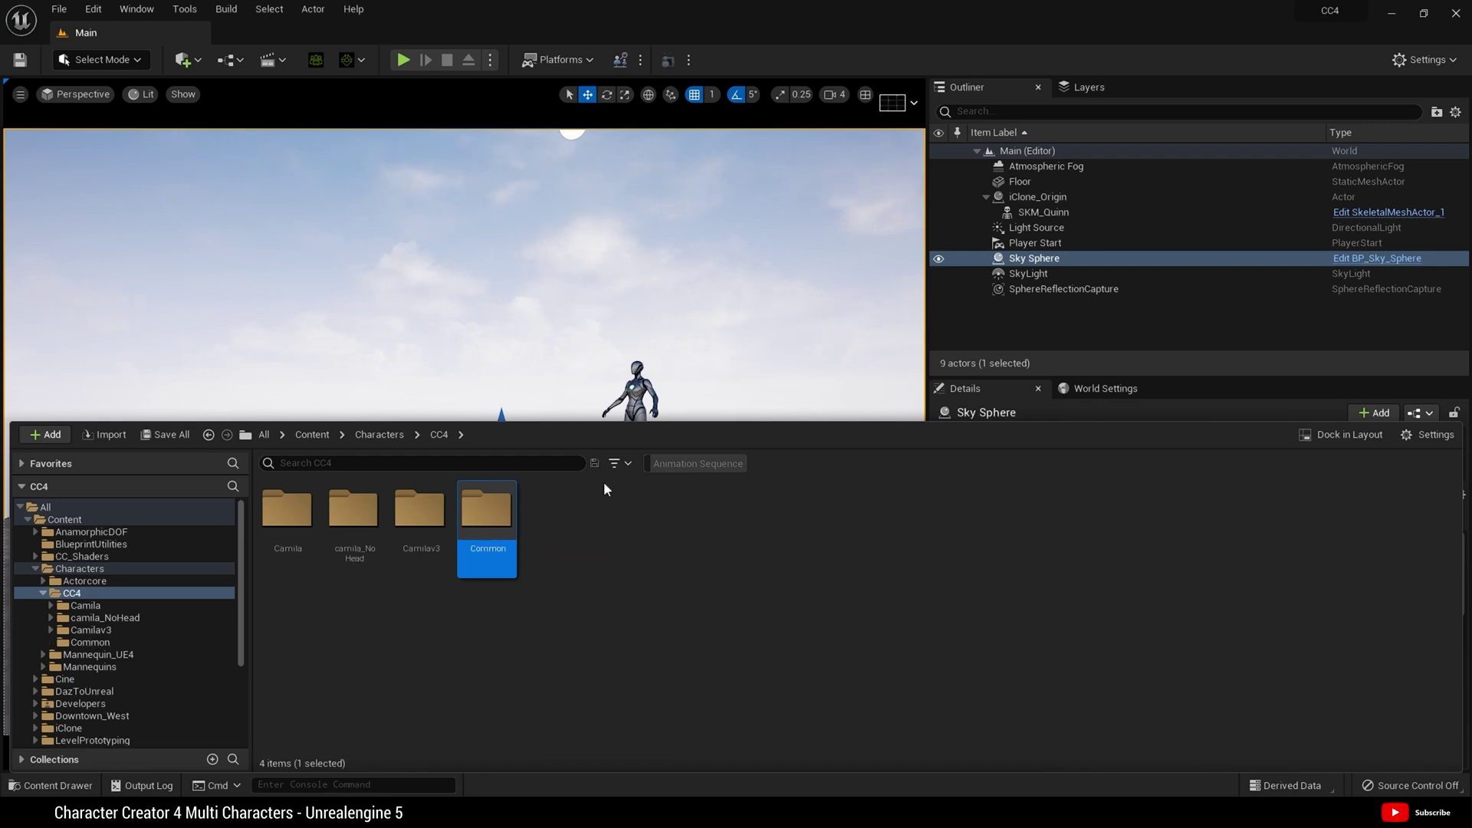
Add a subfolder named Rigs inside the Common folder.
double_click(480, 552)
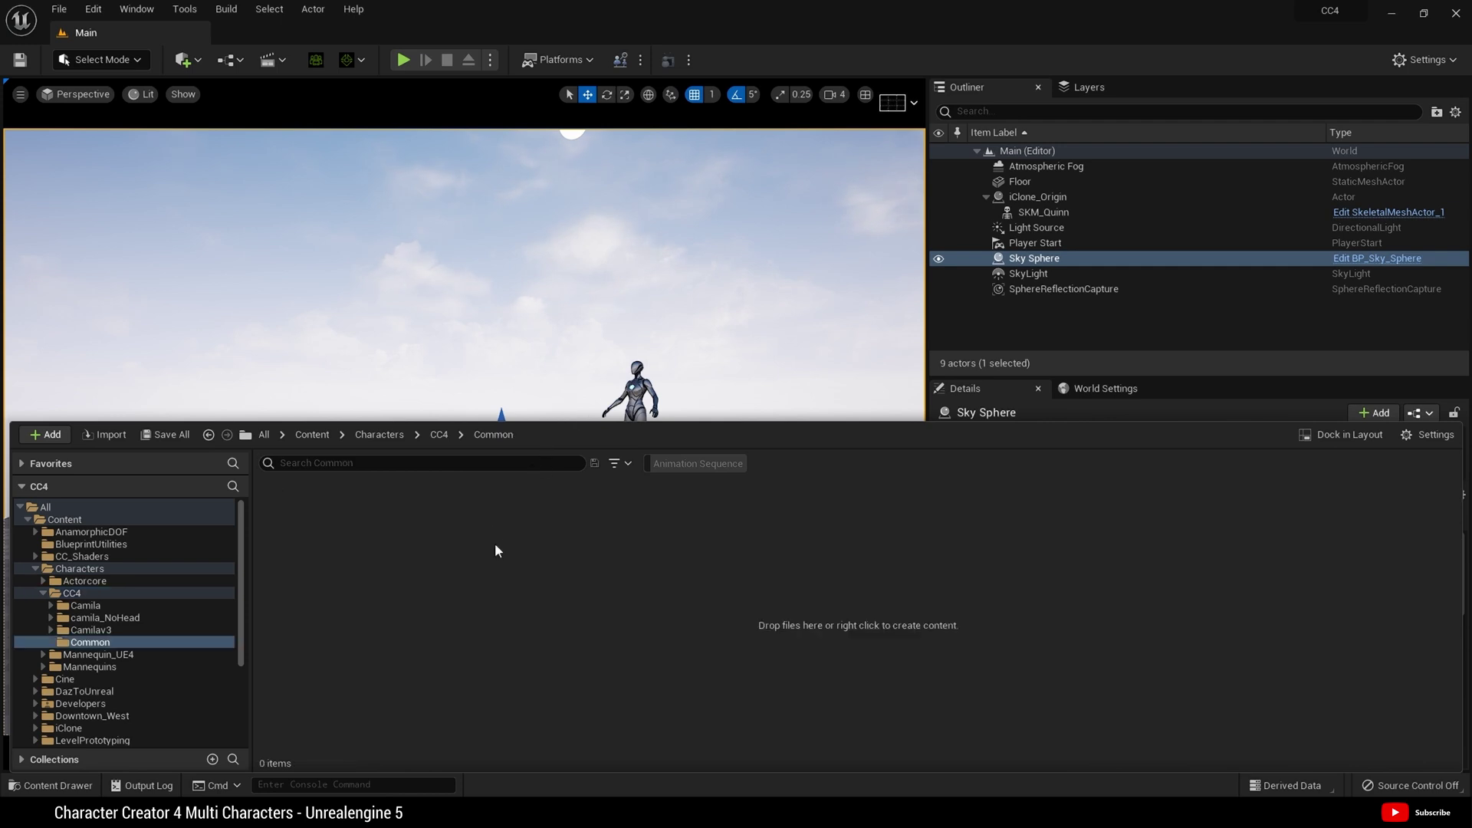
right_click(473, 560)
left_click(599, 301)
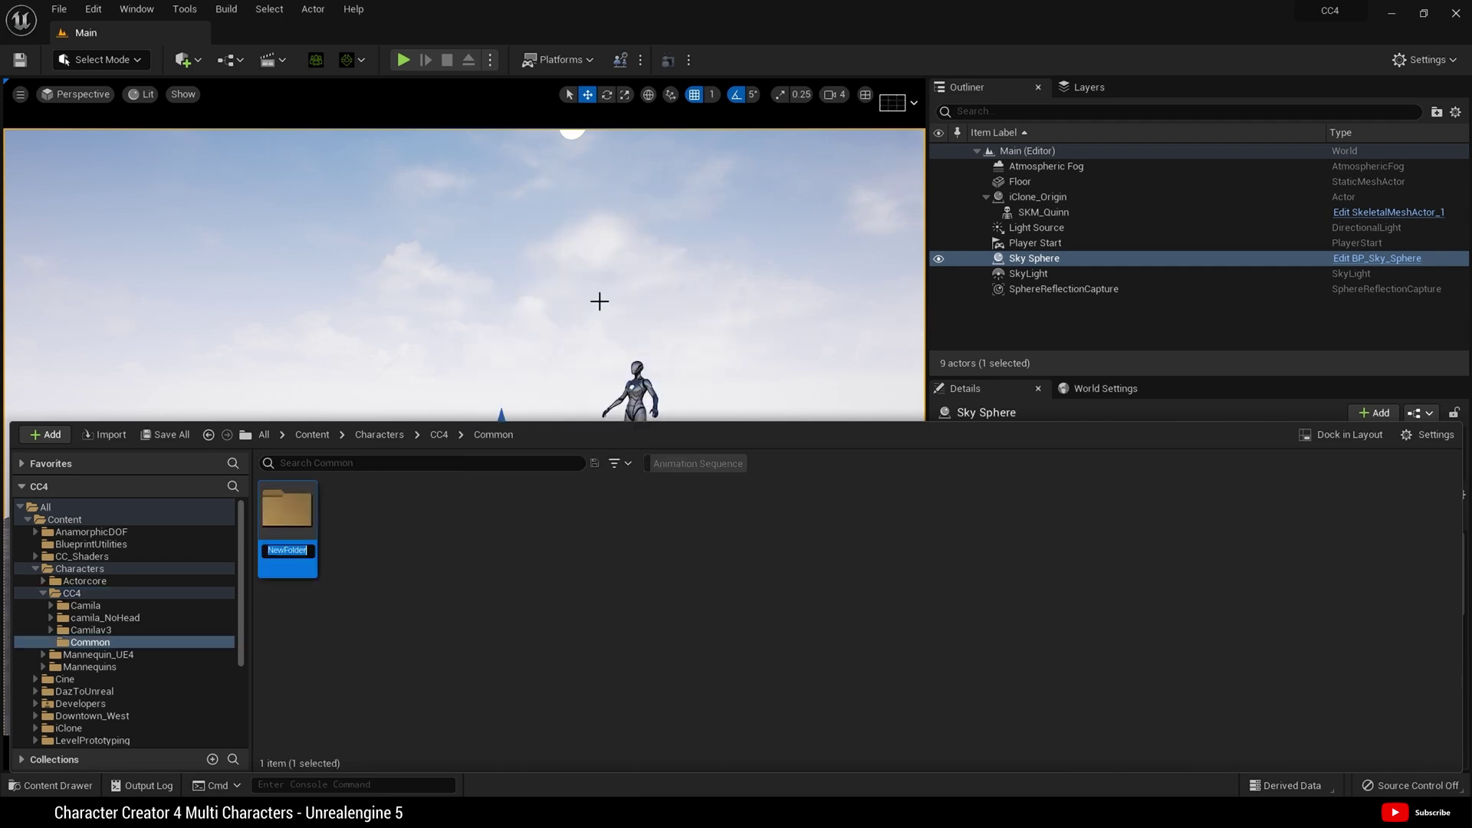
key("BackSpace")
type("Rigs")
key("Return")
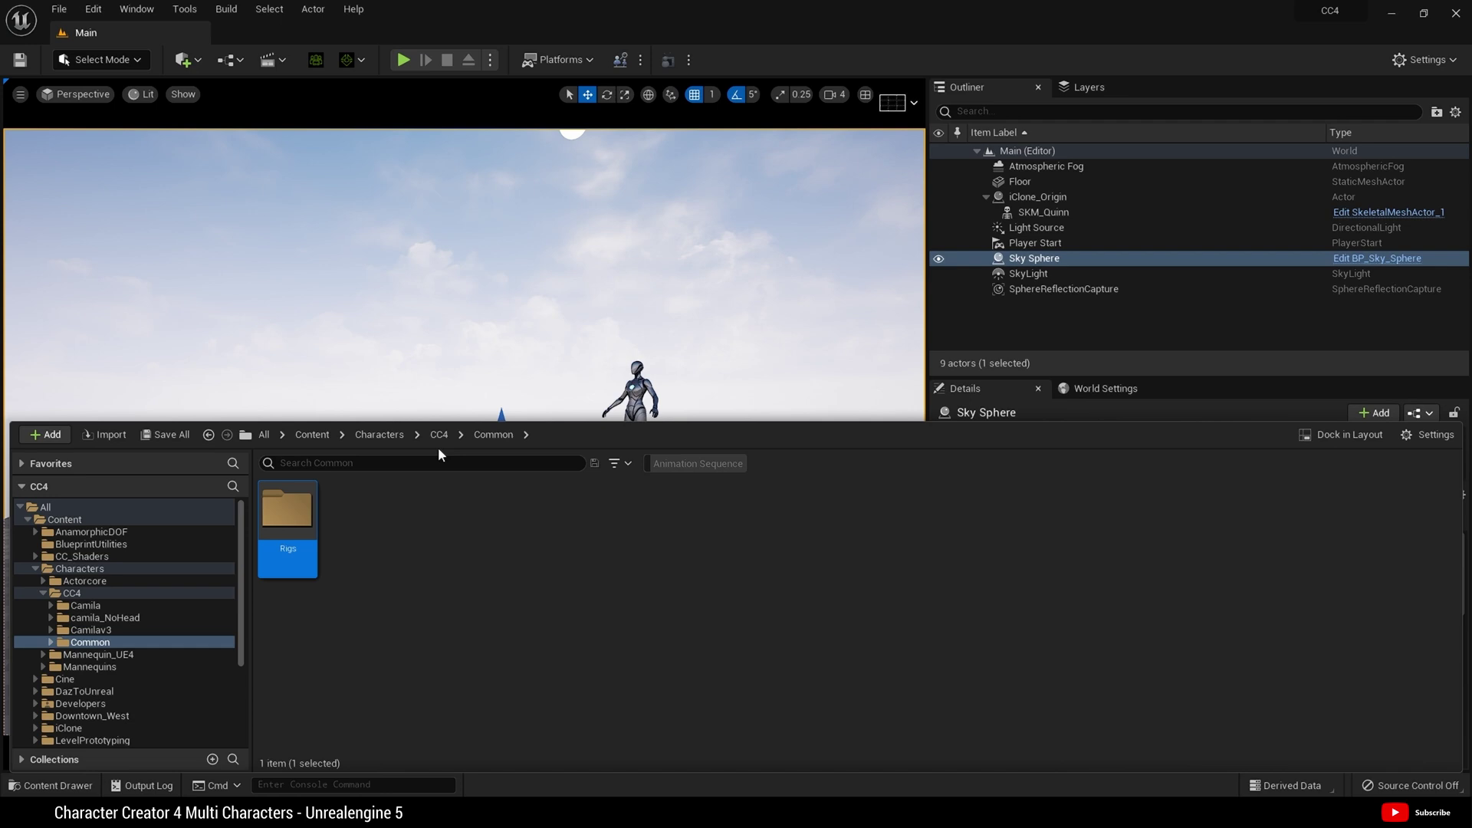
Start an import into /Game/Characters/CC4 from the CC4 folder.
left_click(384, 438)
double_click(354, 510)
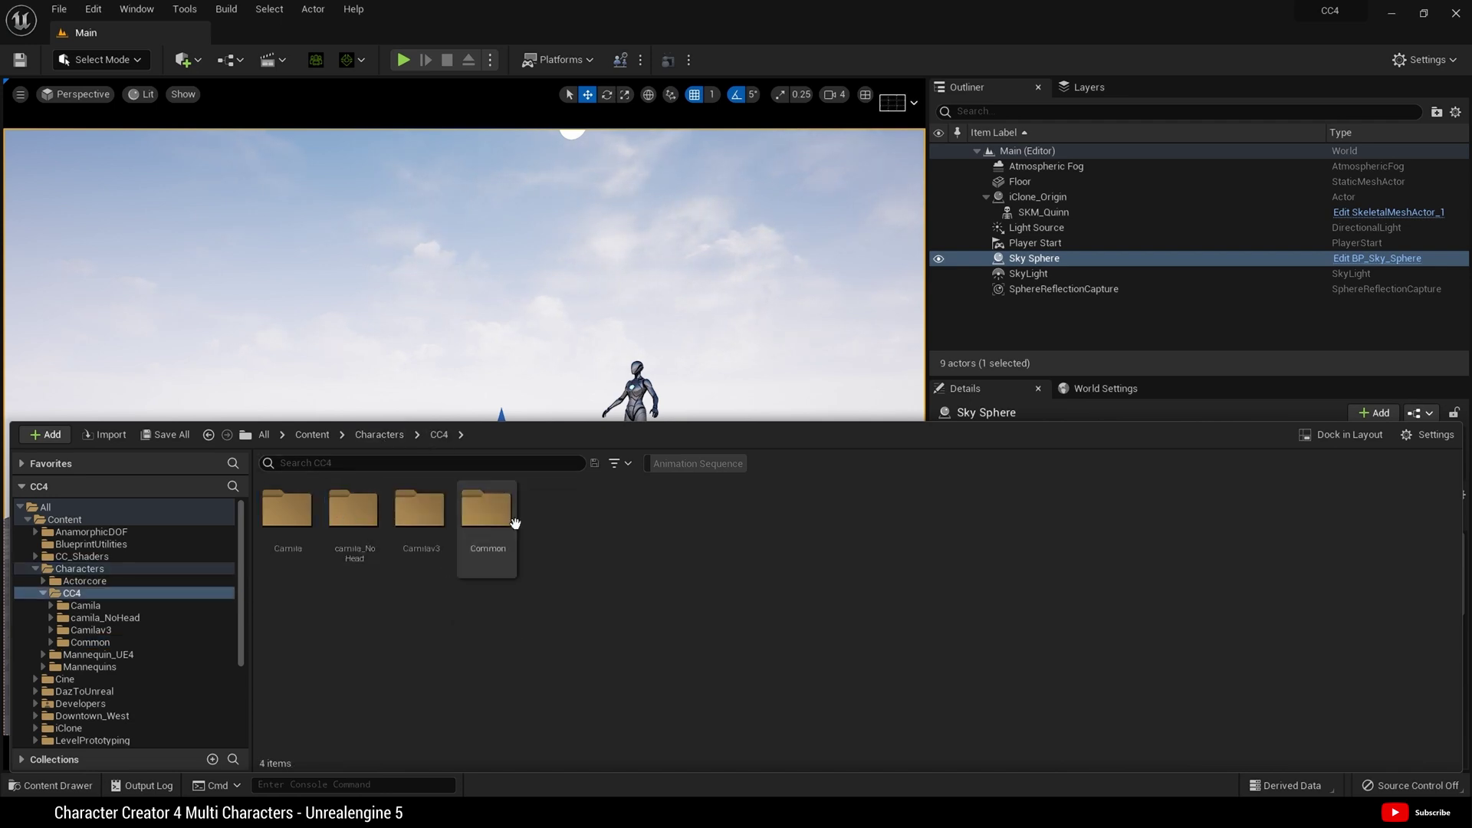
right_click(680, 559)
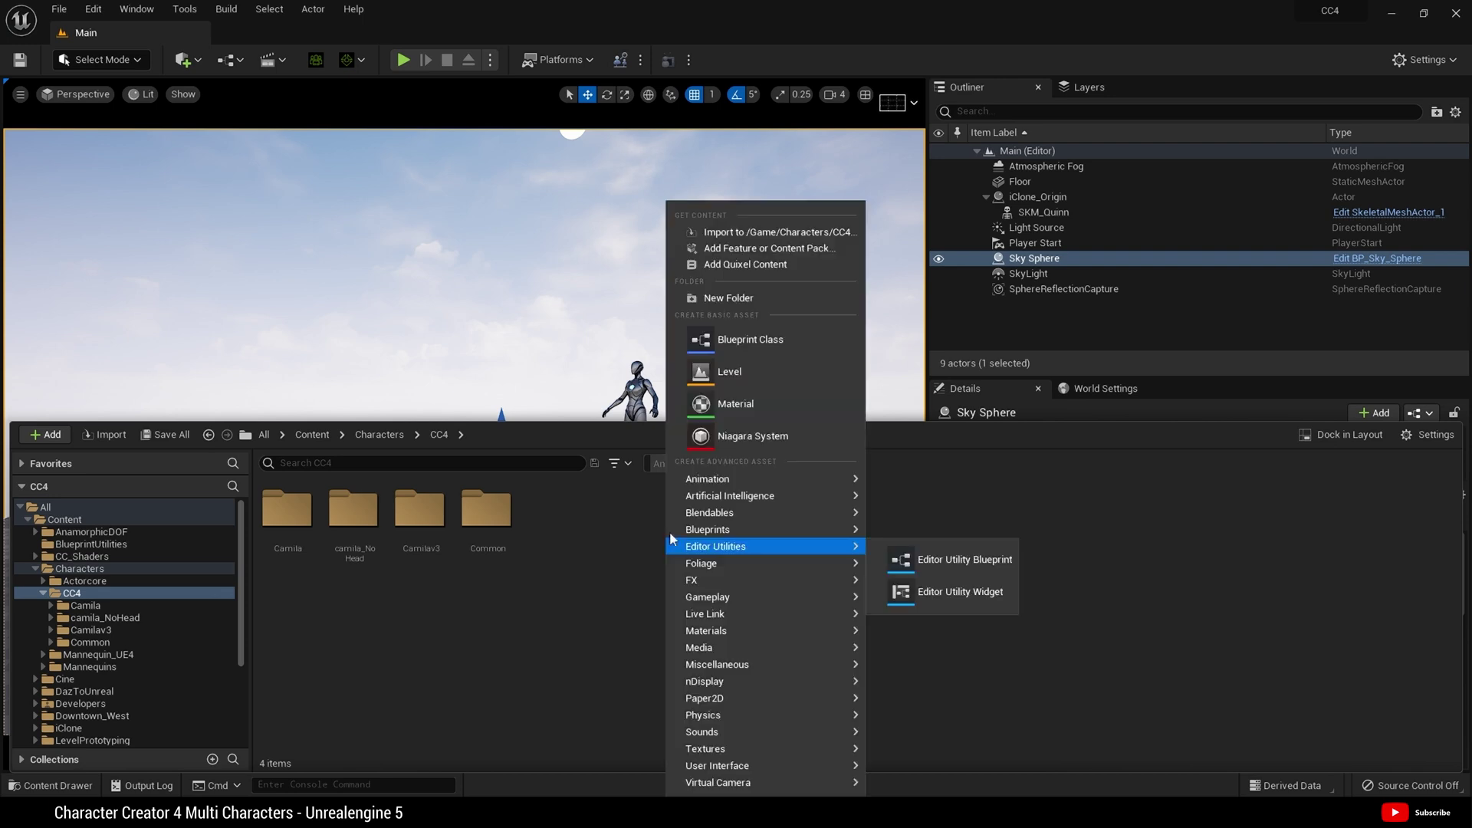
left_click(783, 238)
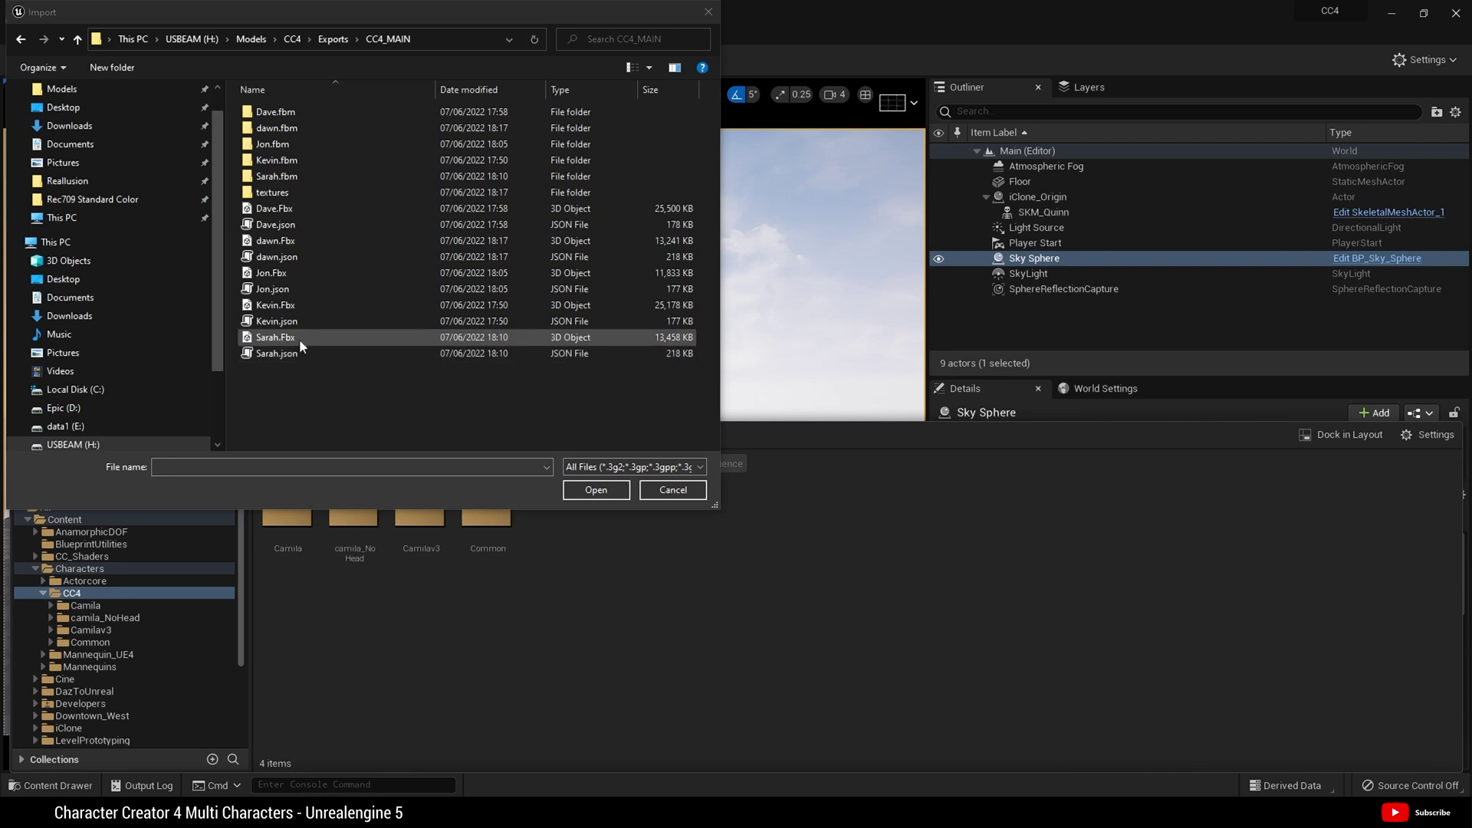
Select Dave.Fbx, dawn.Fbx, Jon.Fbx, Kevin.Fbx and Sarah.Fbx for import.
left_click(291, 305)
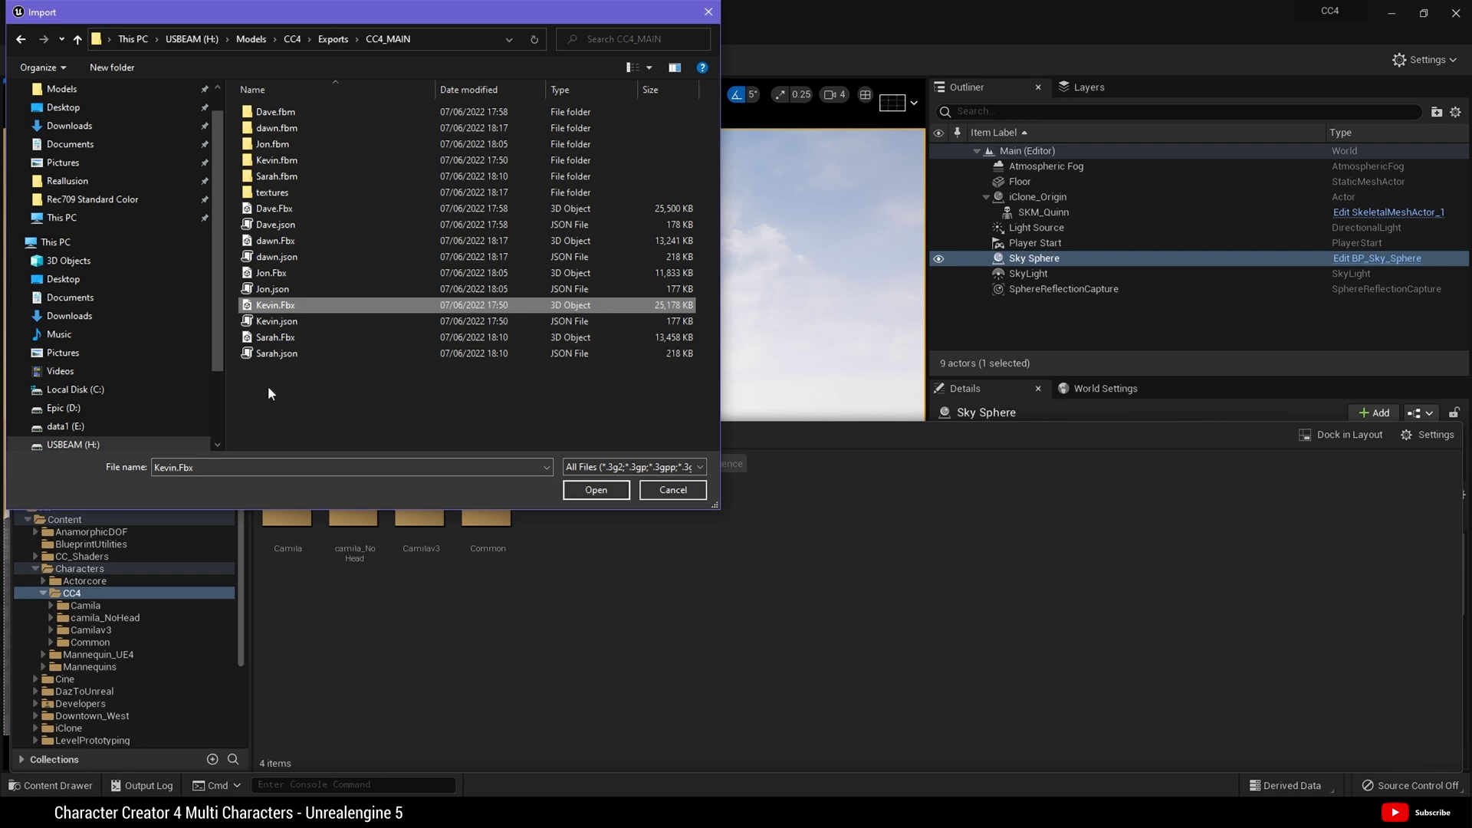
left_click(294, 208)
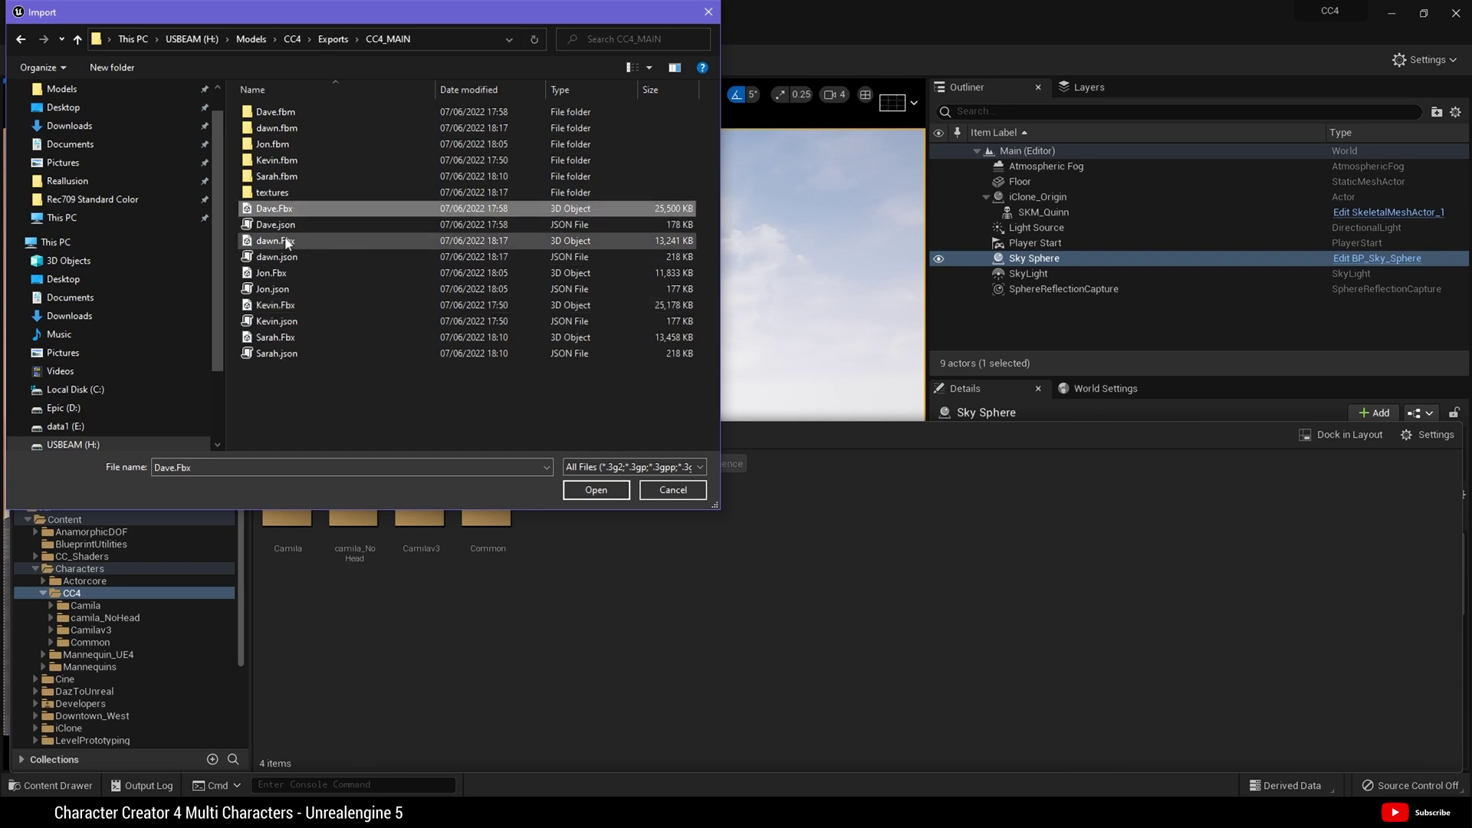
left_click(294, 240, "ctrl")
left_click(288, 270, "ctrl")
left_click(292, 305, "ctrl")
left_click(288, 338, "ctrl")
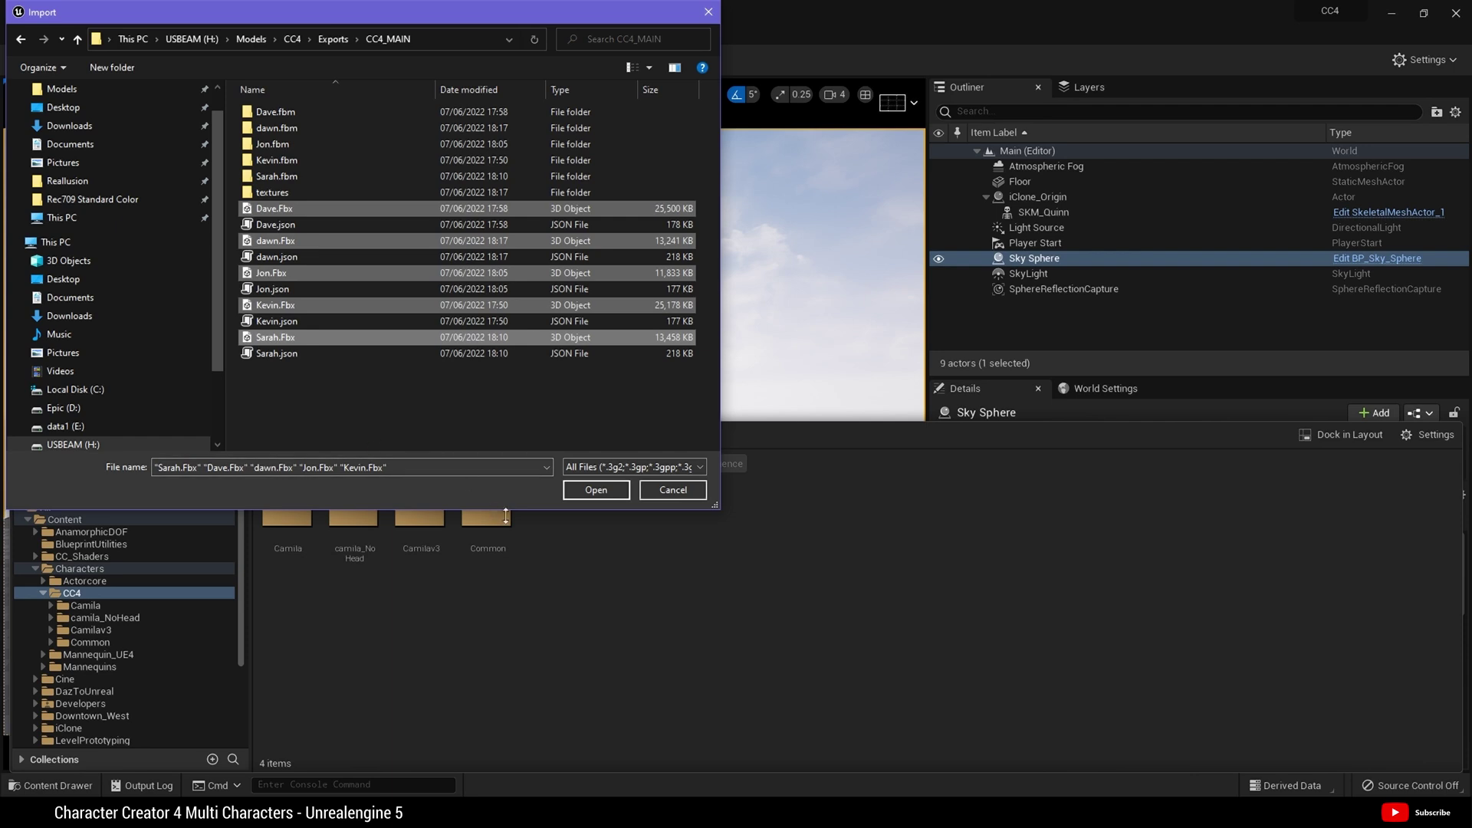
Open the five FBX files and accept the Auto Setup with HQ Shader.
left_click(595, 490)
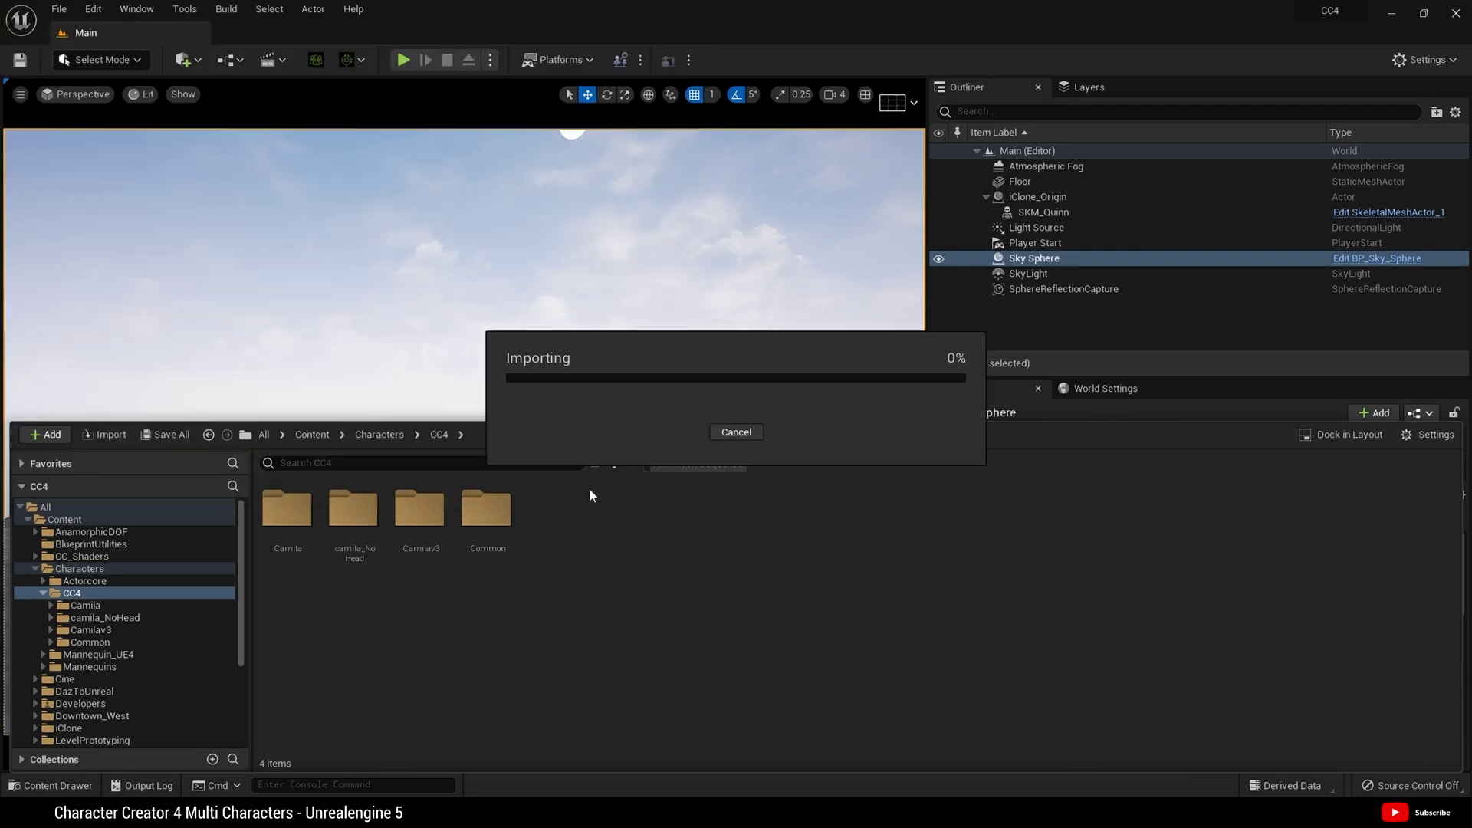
mouse_move(530, 431)
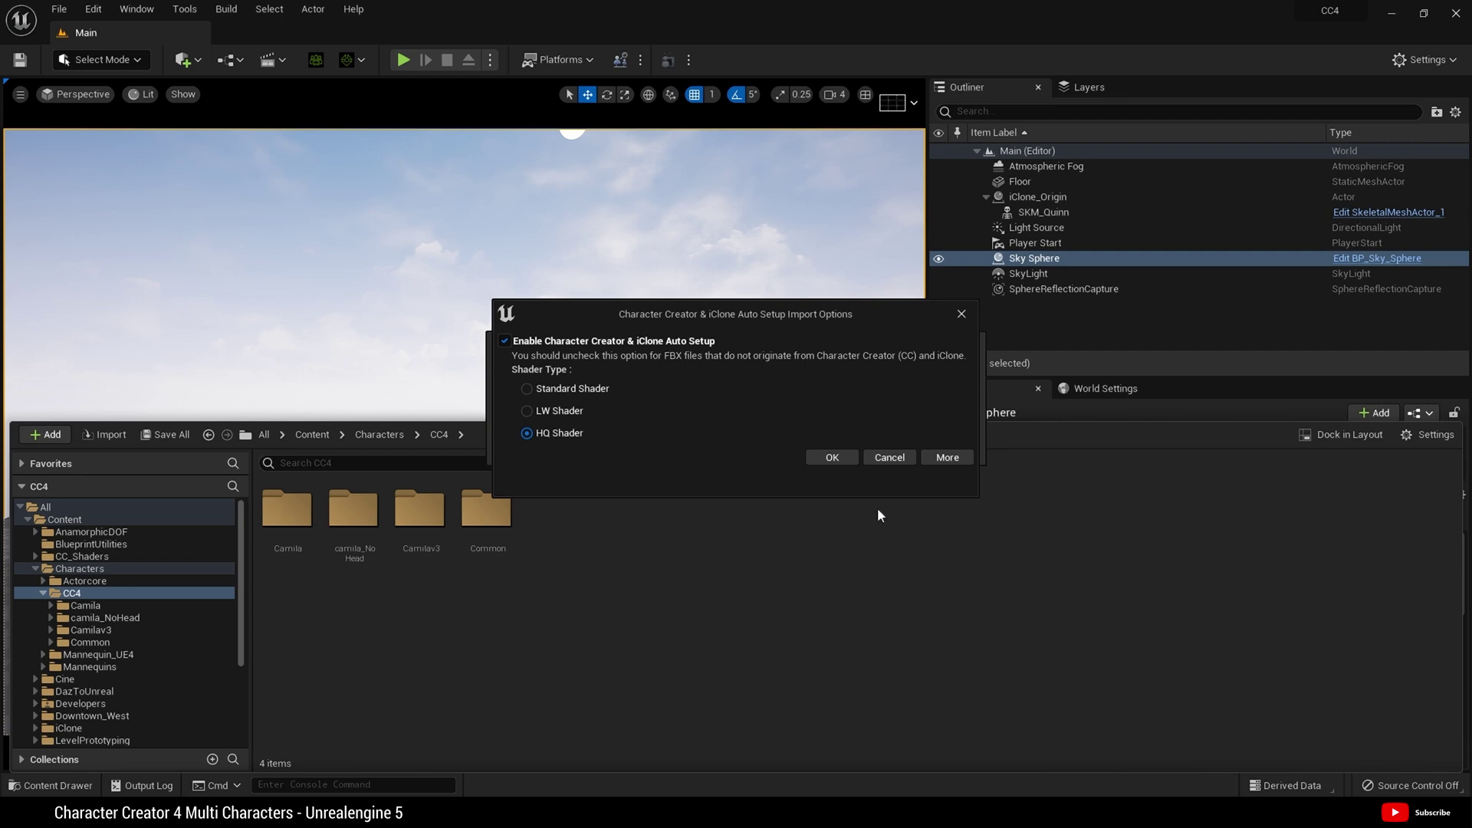
left_click(833, 457)
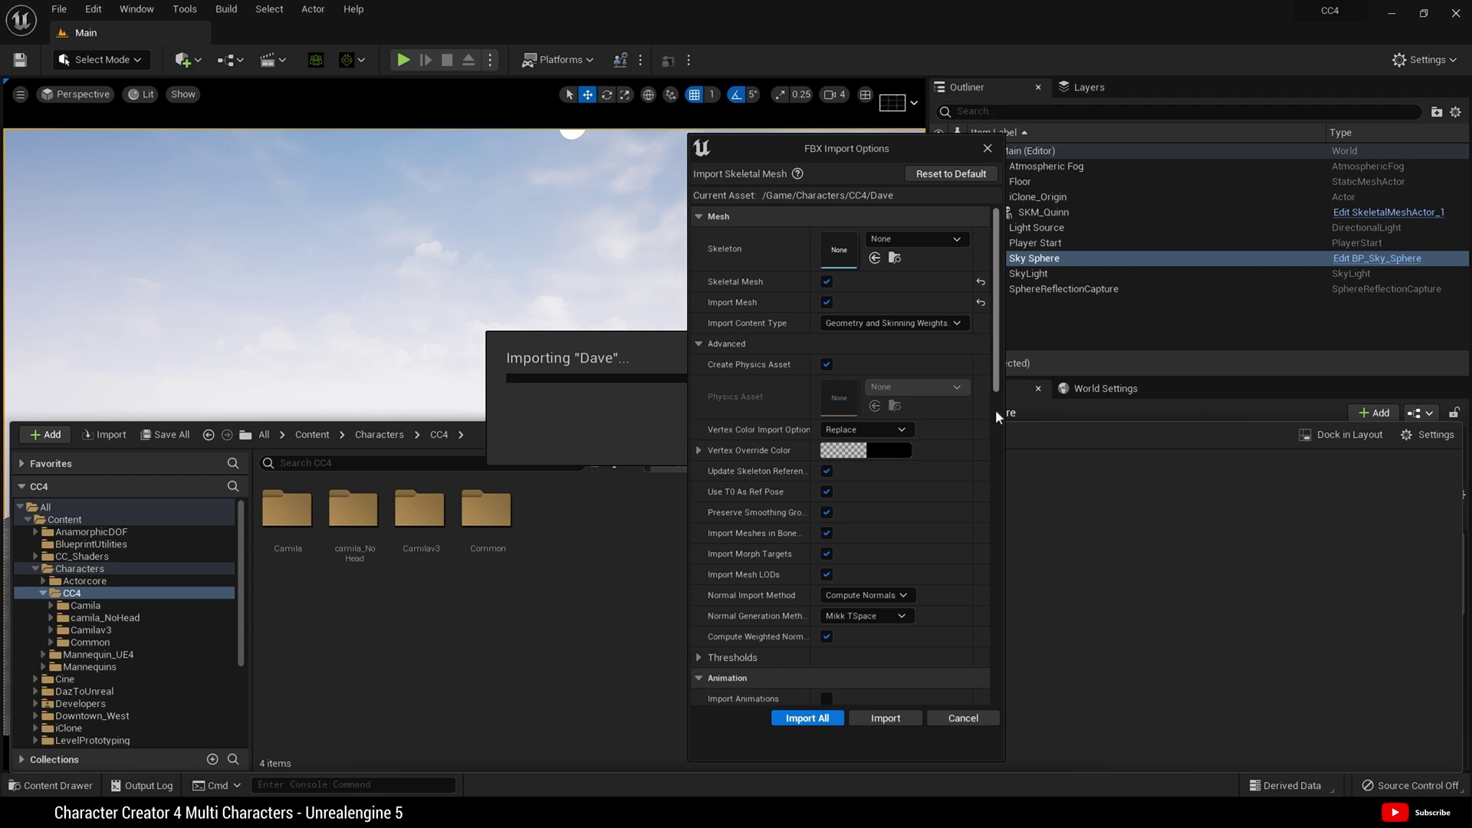
Untick Import Mesh LODs in the FBX Import Options and apply to all files.
left_click_drag(834, 152, 784, 177)
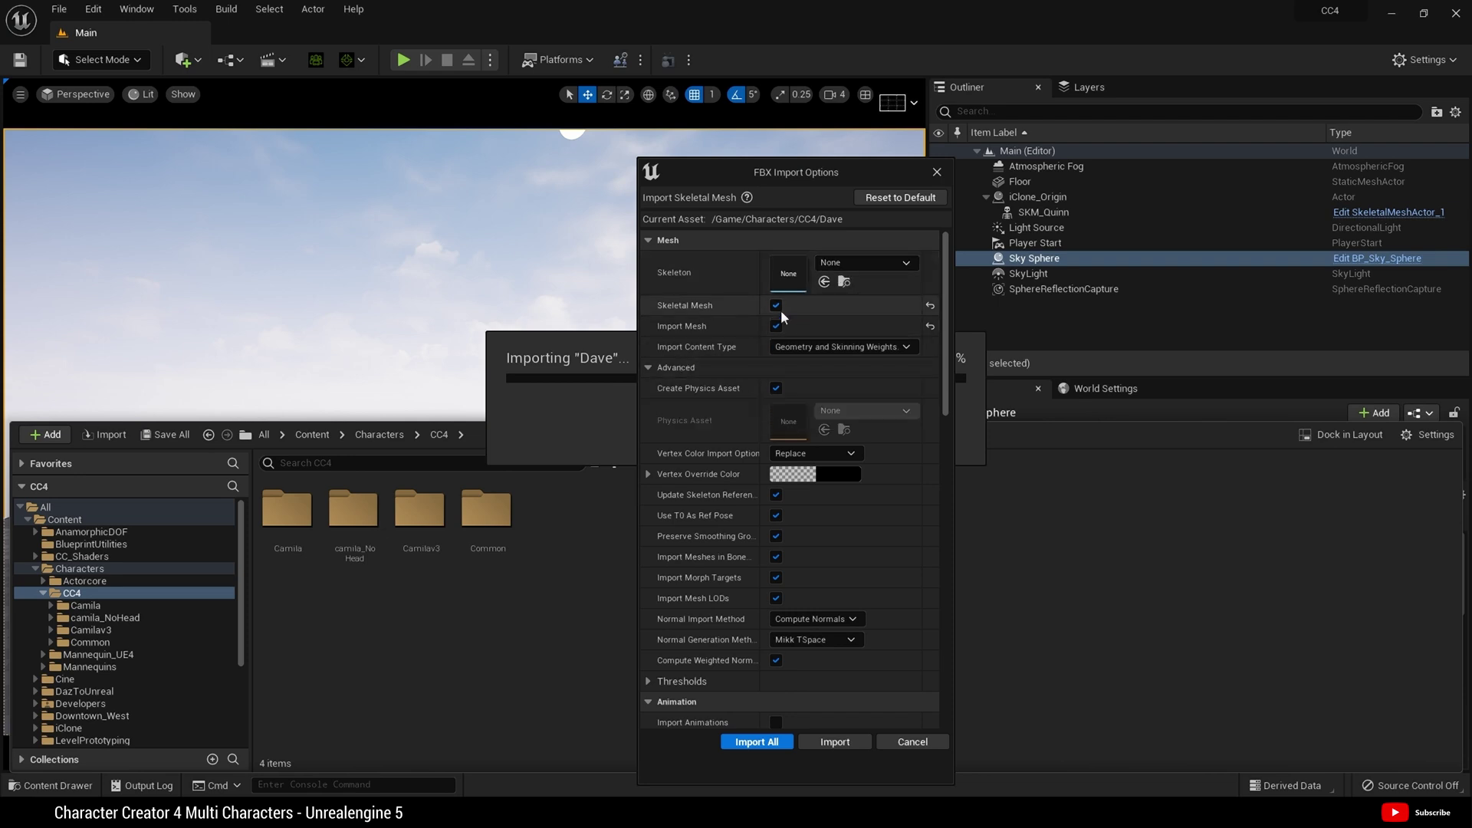
left_click(650, 369)
left_click(653, 370)
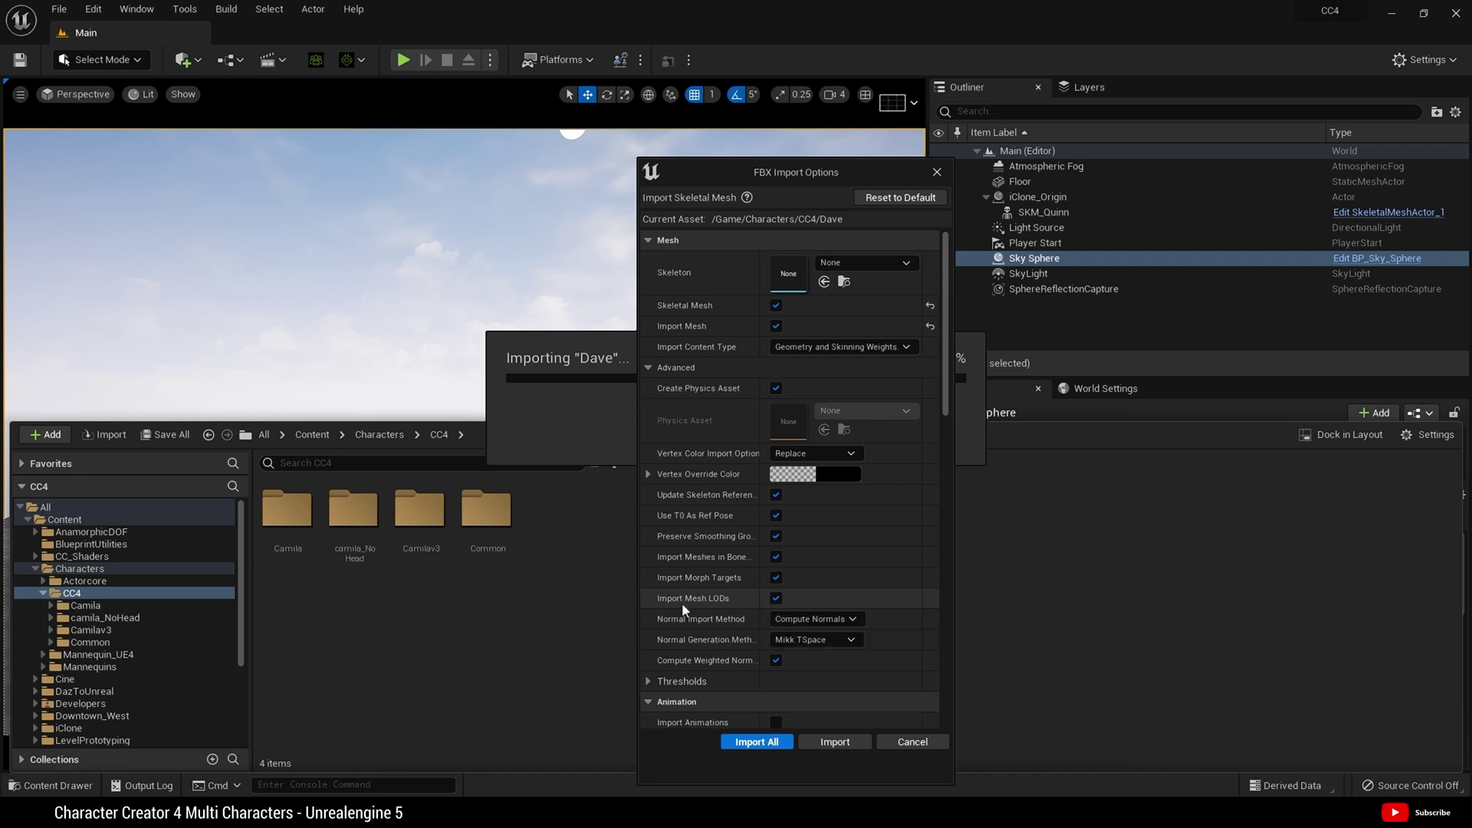
left_click(776, 599)
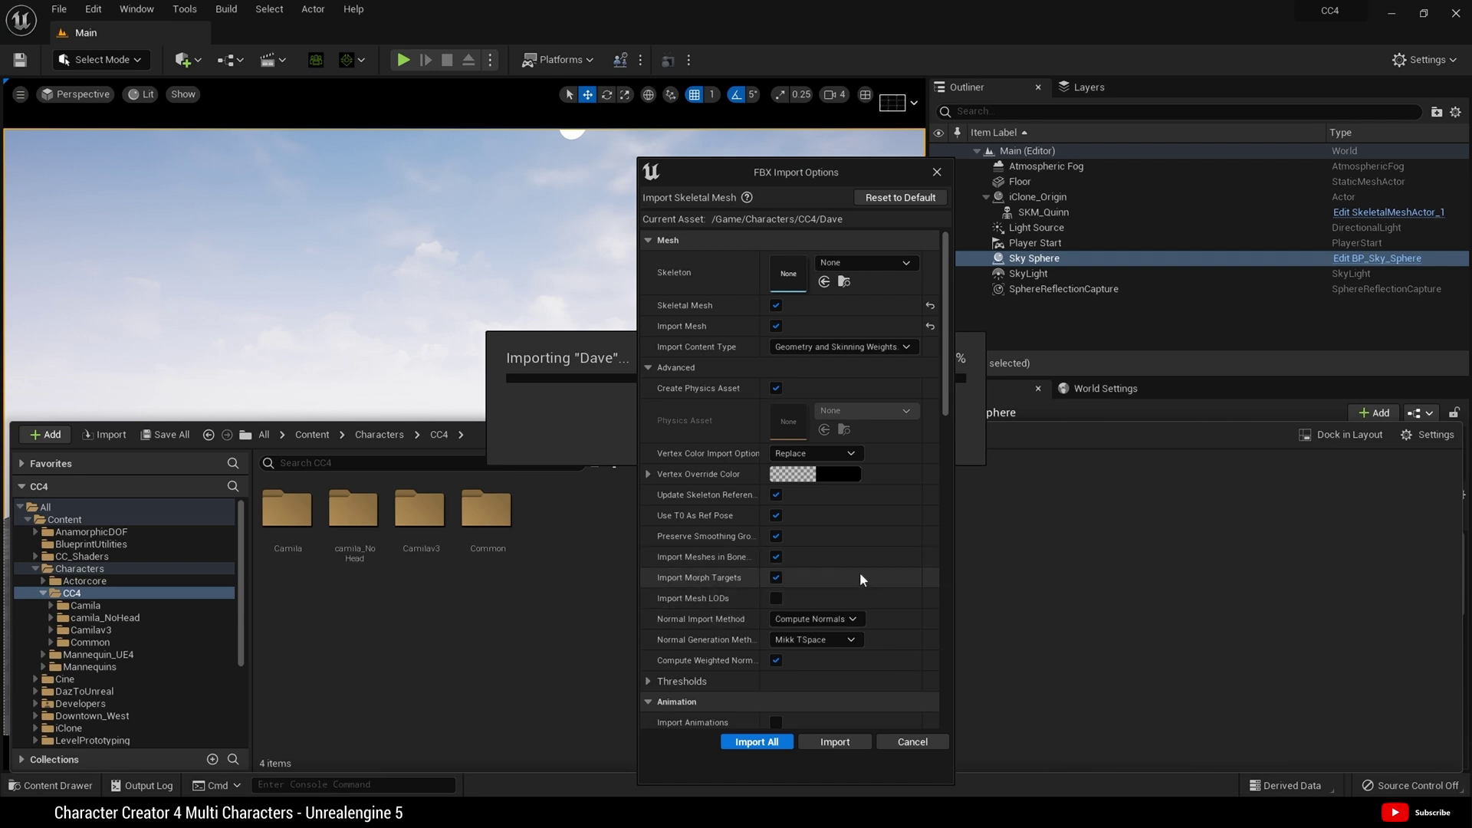
scroll(860, 579, "down", 5)
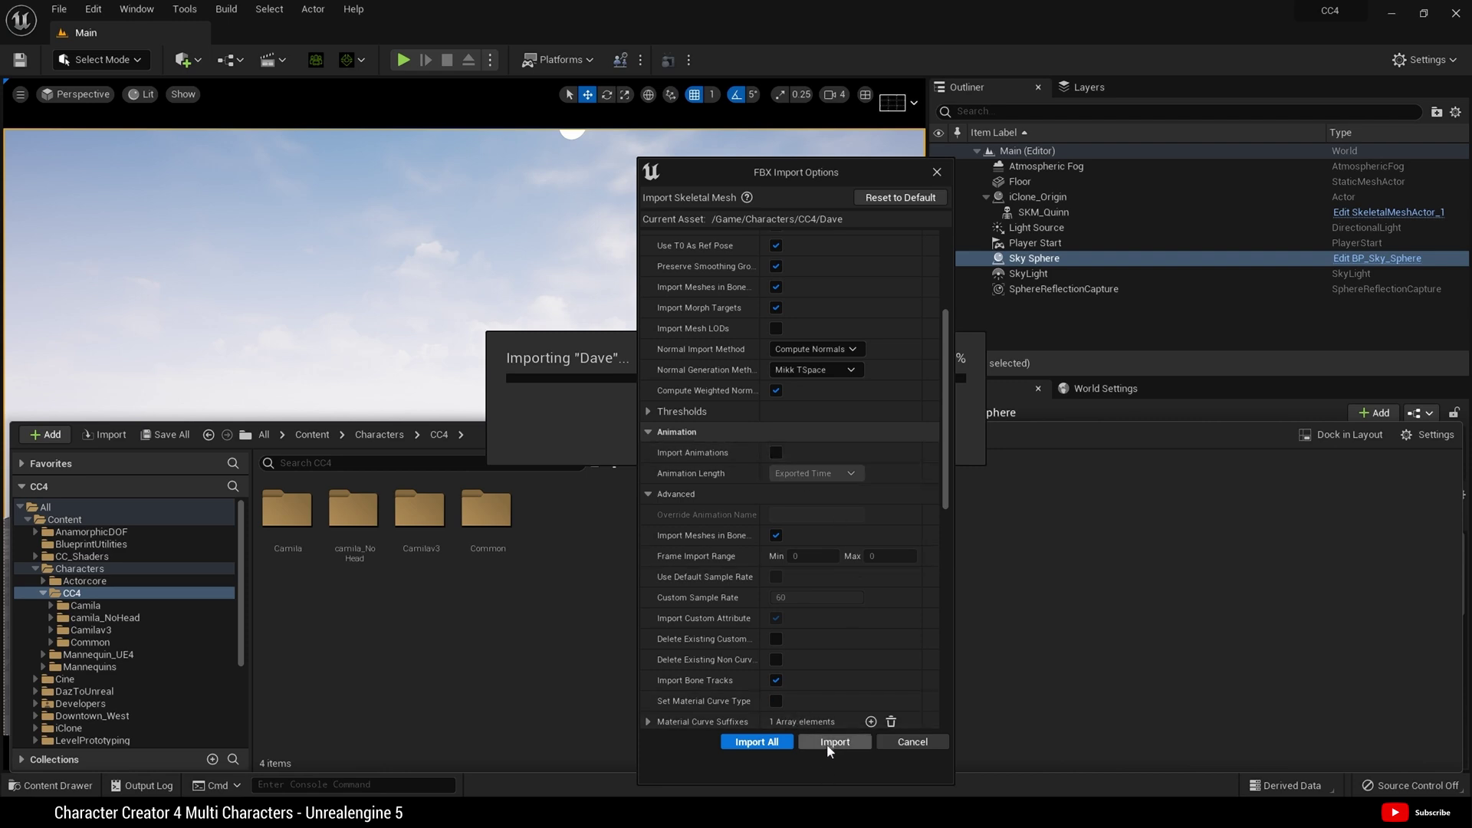
left_click(757, 743)
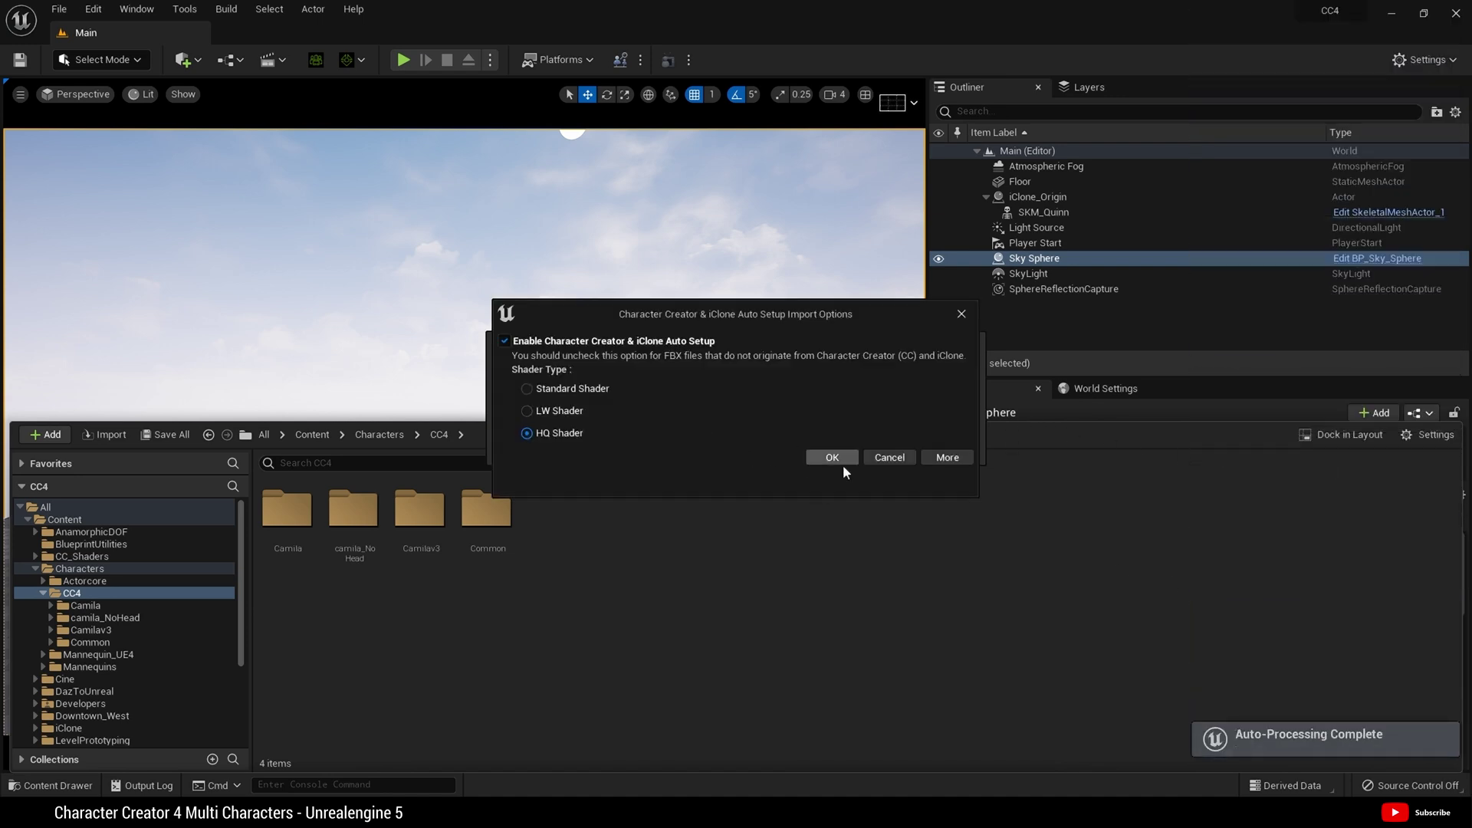
Accept the HQ Shader Auto Setup for the next character to finish the imports.
left_click(838, 457)
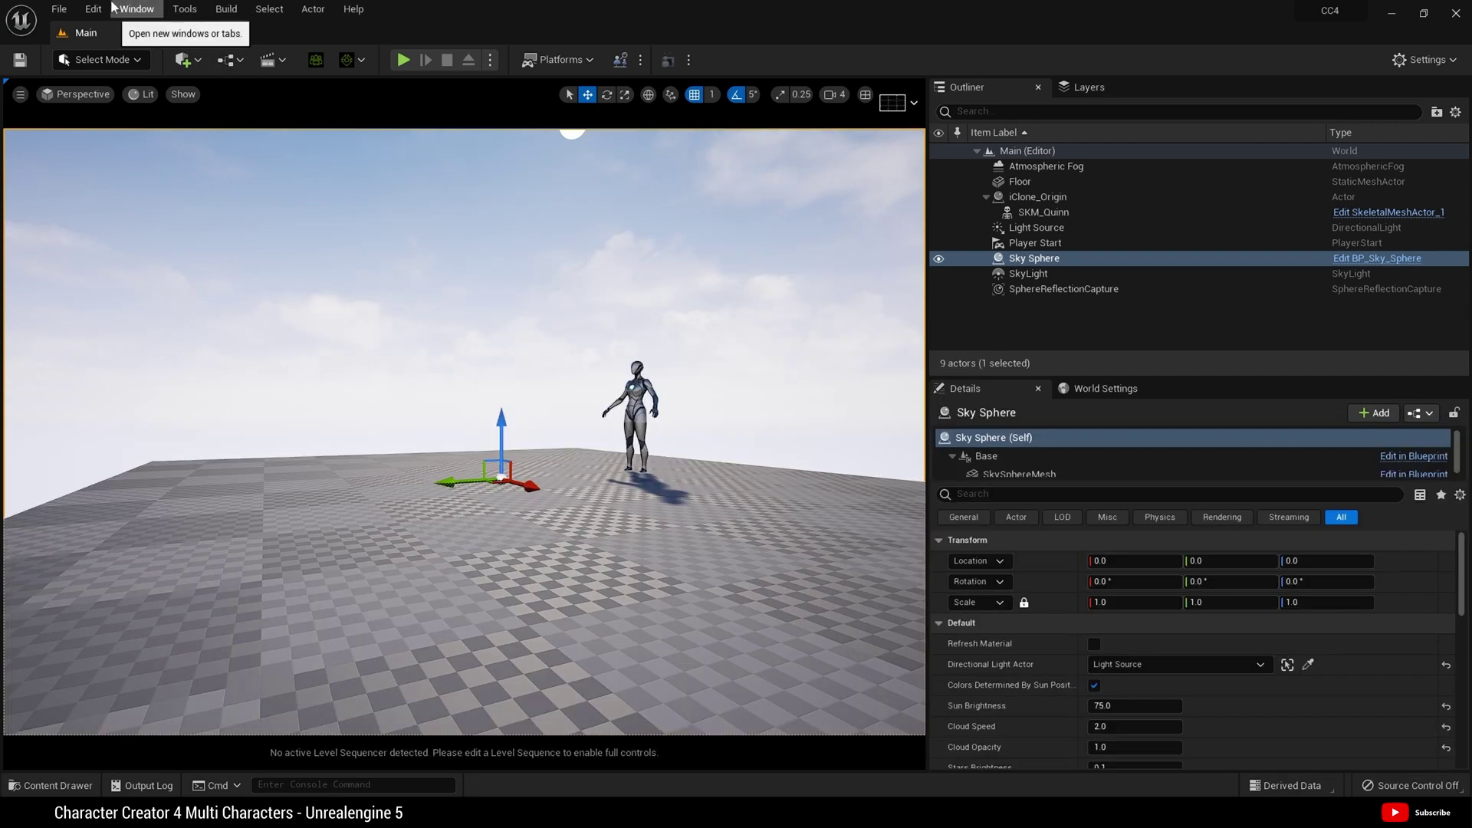
Save all work via File > Save All and view the CC4 folder in the Content Drawer.
left_click(60, 8)
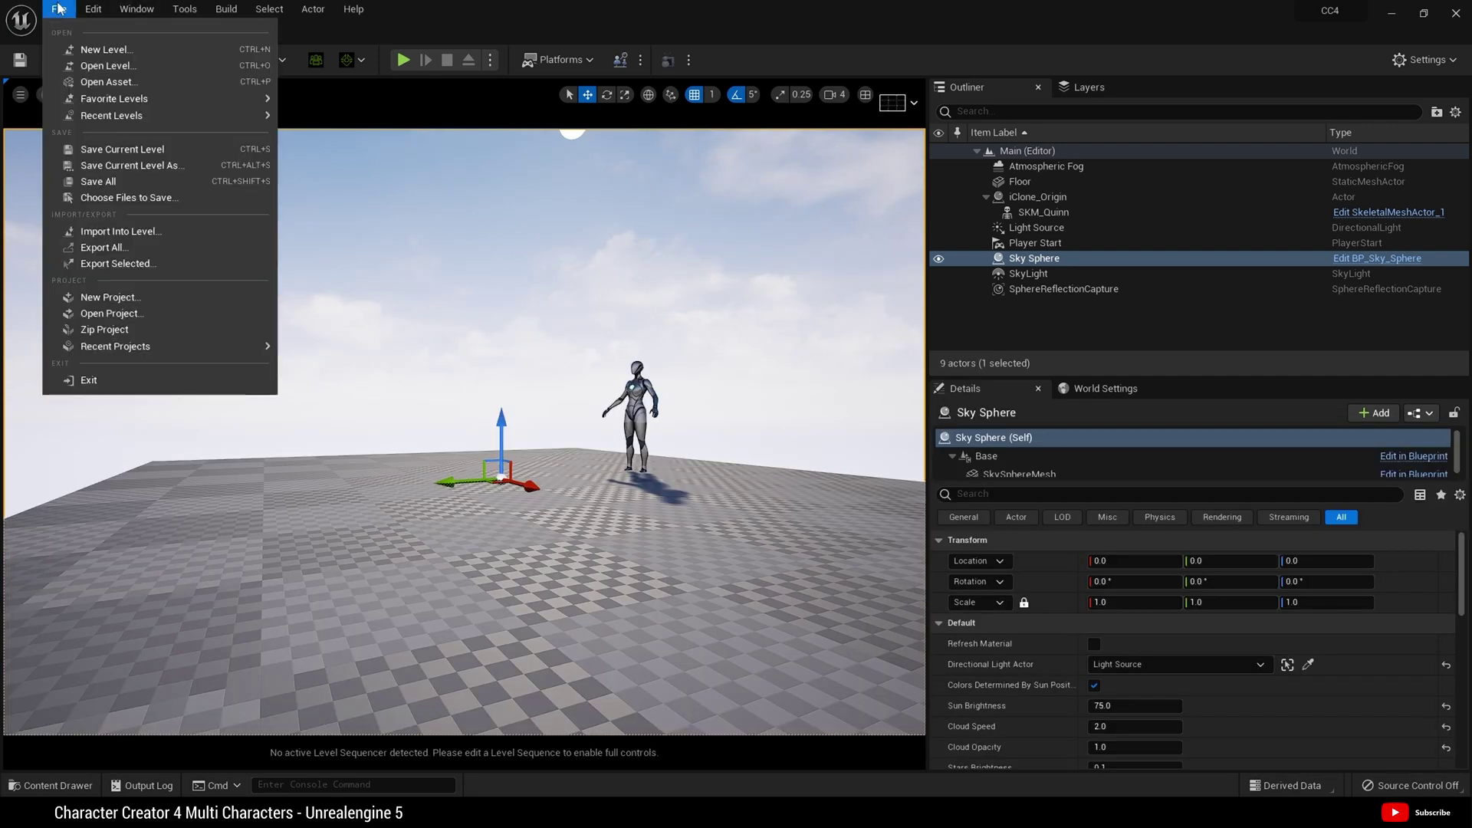
left_click(131, 184)
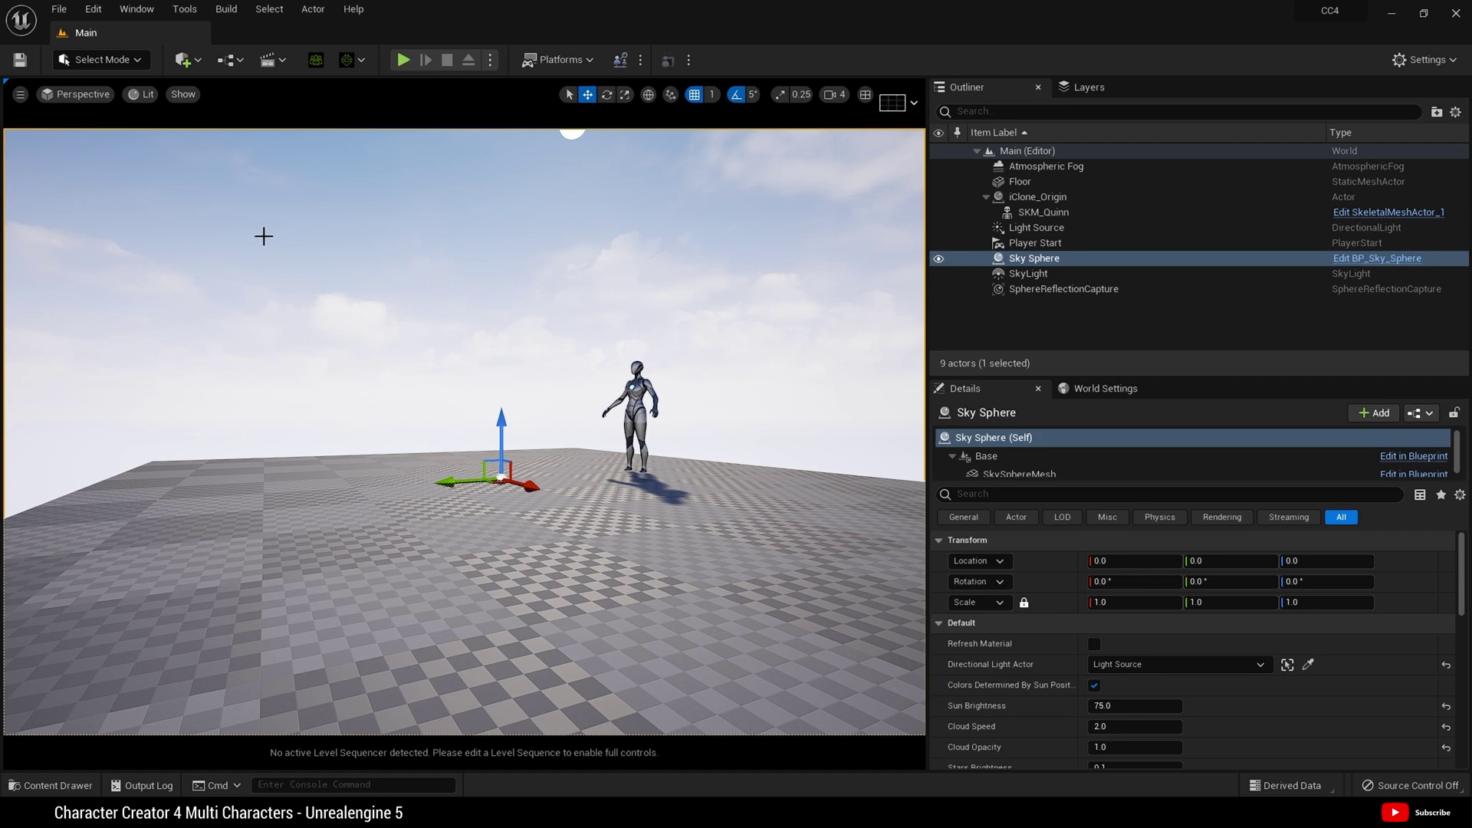
left_click(77, 790)
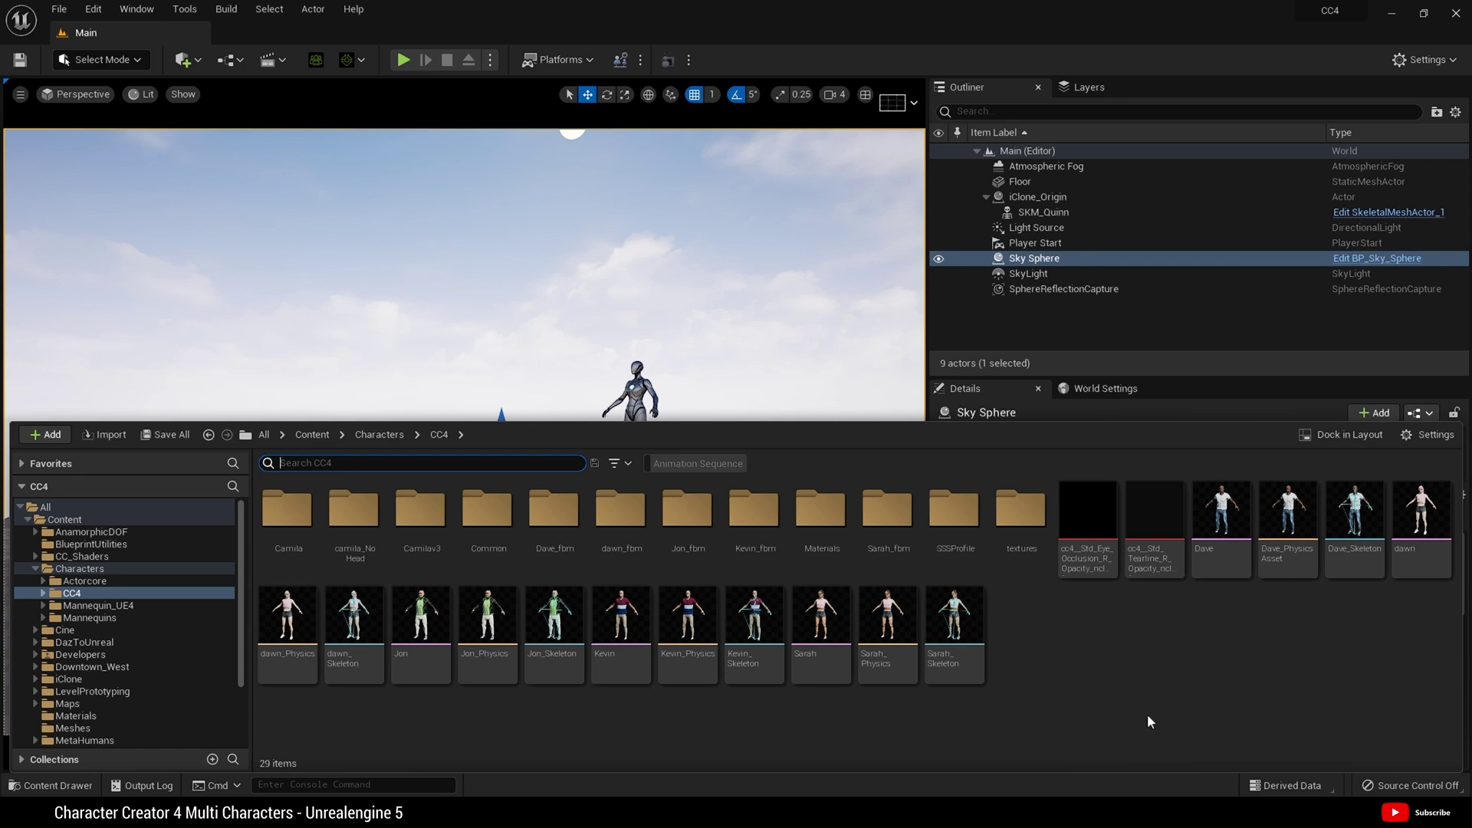
Create a new folder named mesh inside CC4.
right_click(624, 738)
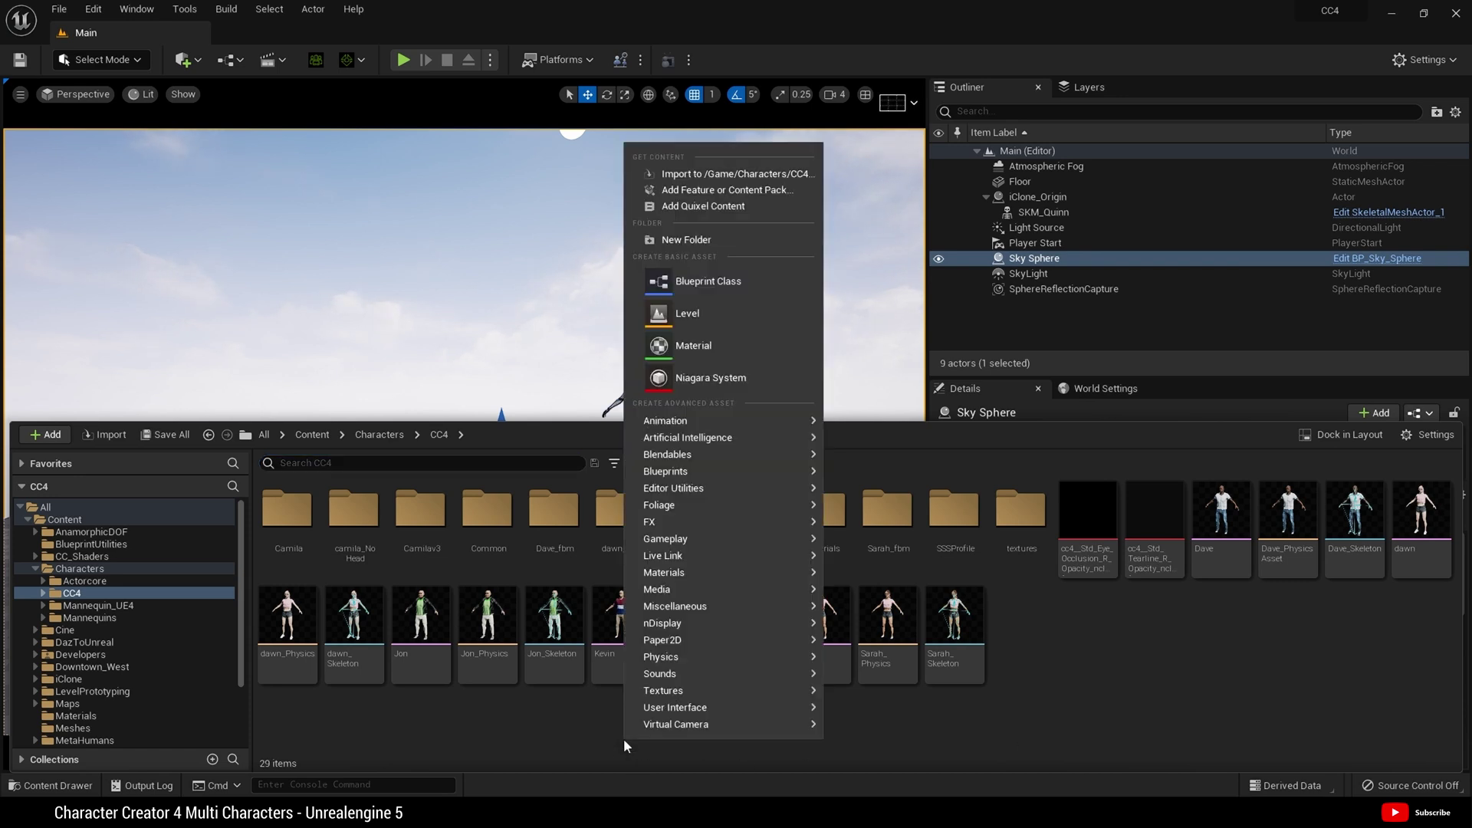
left_click(707, 246)
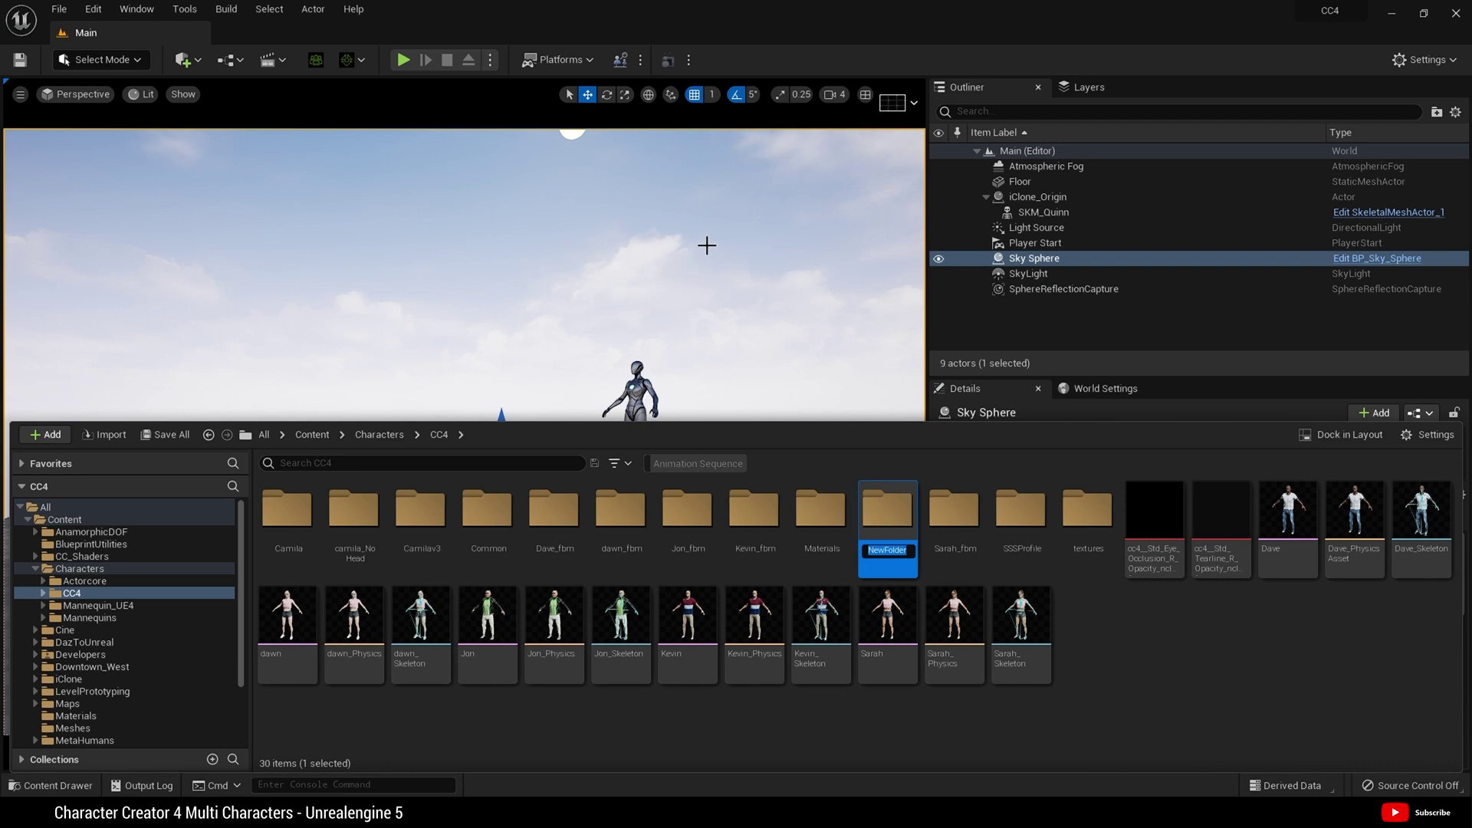
type("mesh")
key("Return")
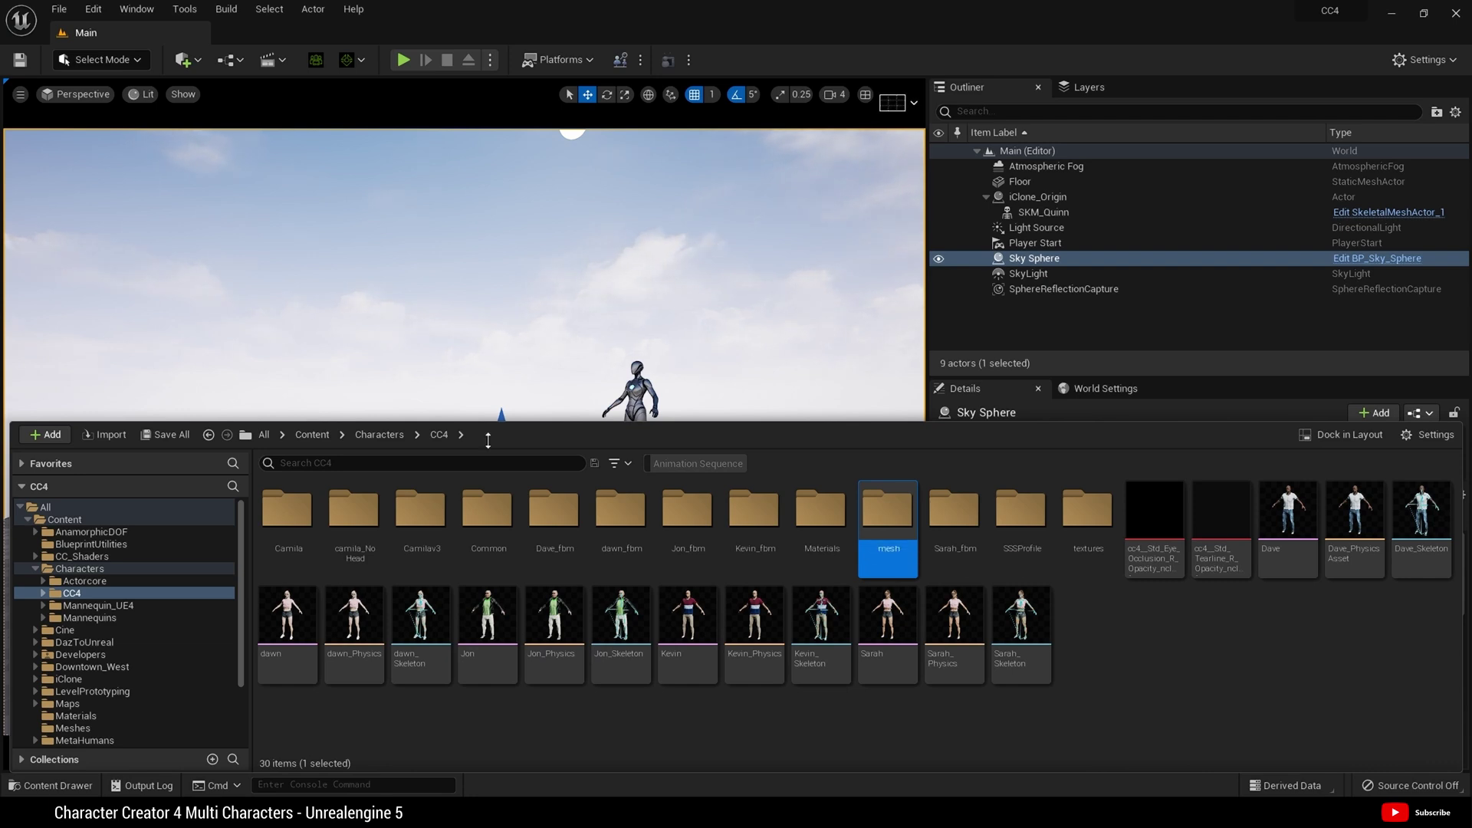
Move the dawn, Jon, Kevin, Sarah and Dave meshes and physics assets into mesh.
left_click(296, 663)
left_click(355, 636, "ctrl")
left_click(499, 670, "ctrl")
left_click(556, 664, "ctrl")
left_click(698, 673, "ctrl")
left_click(755, 660, "ctrl")
left_click(888, 659, "ctrl")
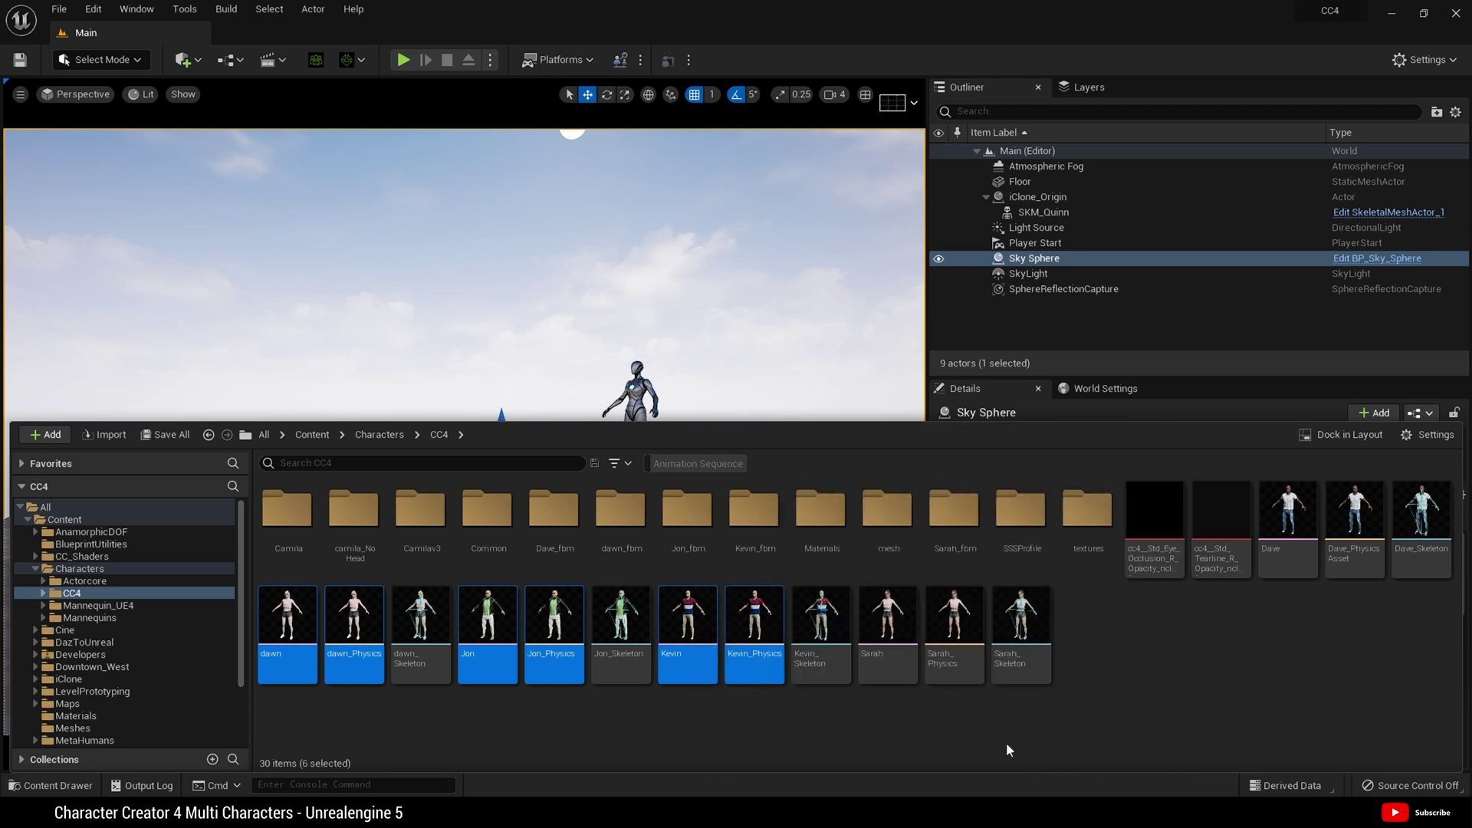
left_click(955, 675, "ctrl")
left_click(1292, 556, "ctrl")
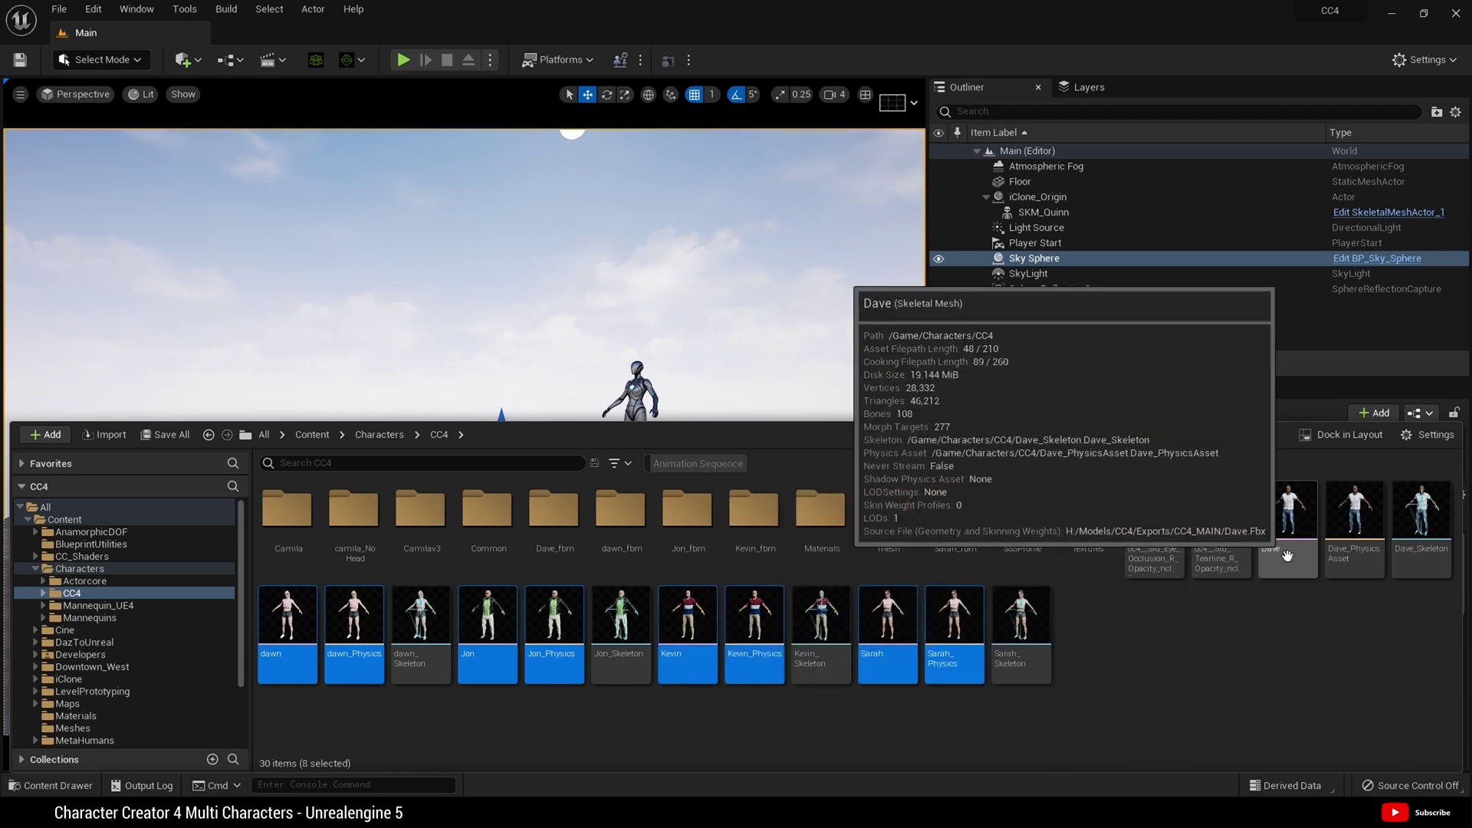
left_click(1354, 550, "ctrl")
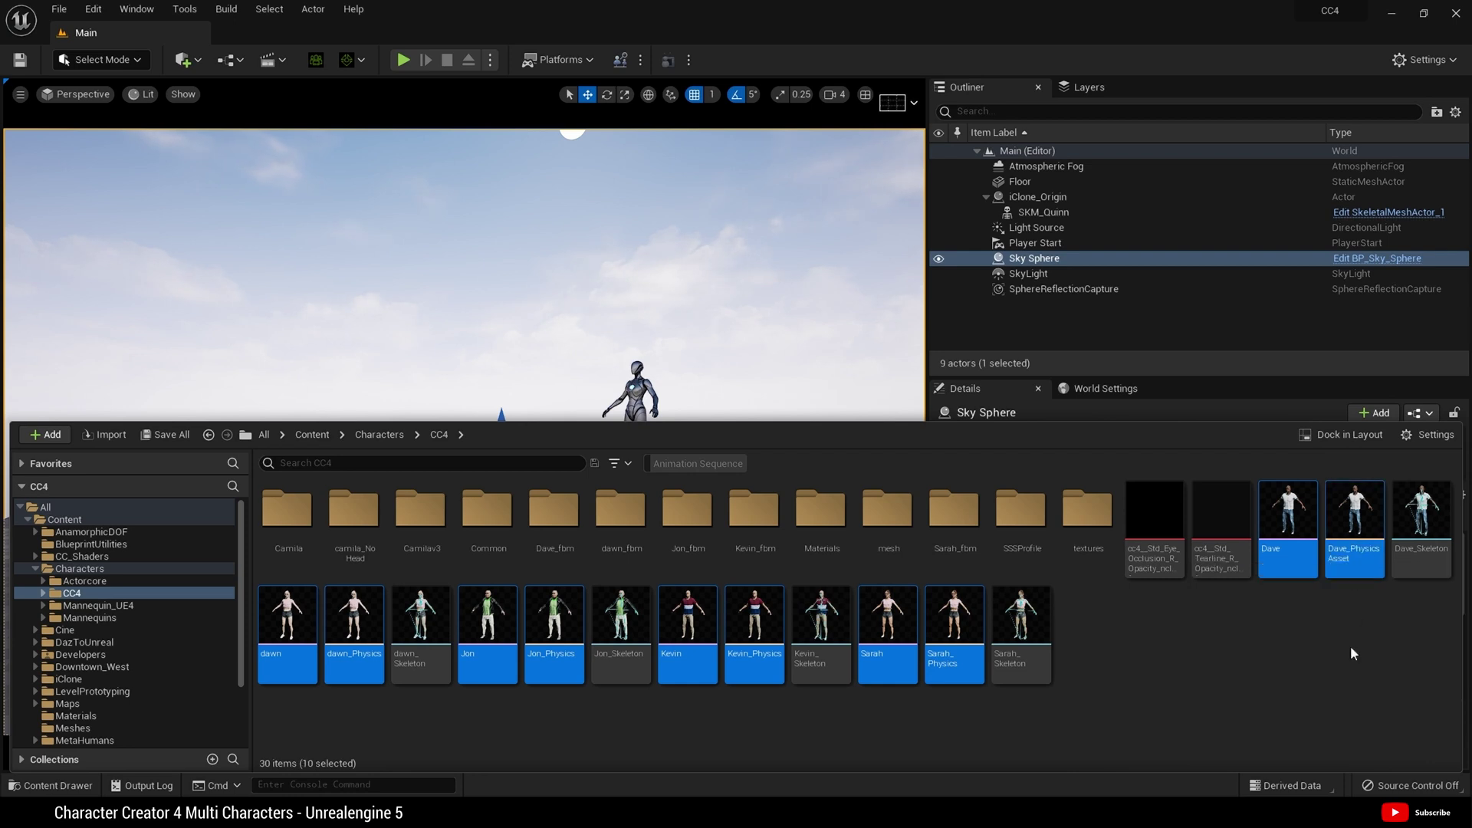
left_click_drag(1319, 529, 894, 546)
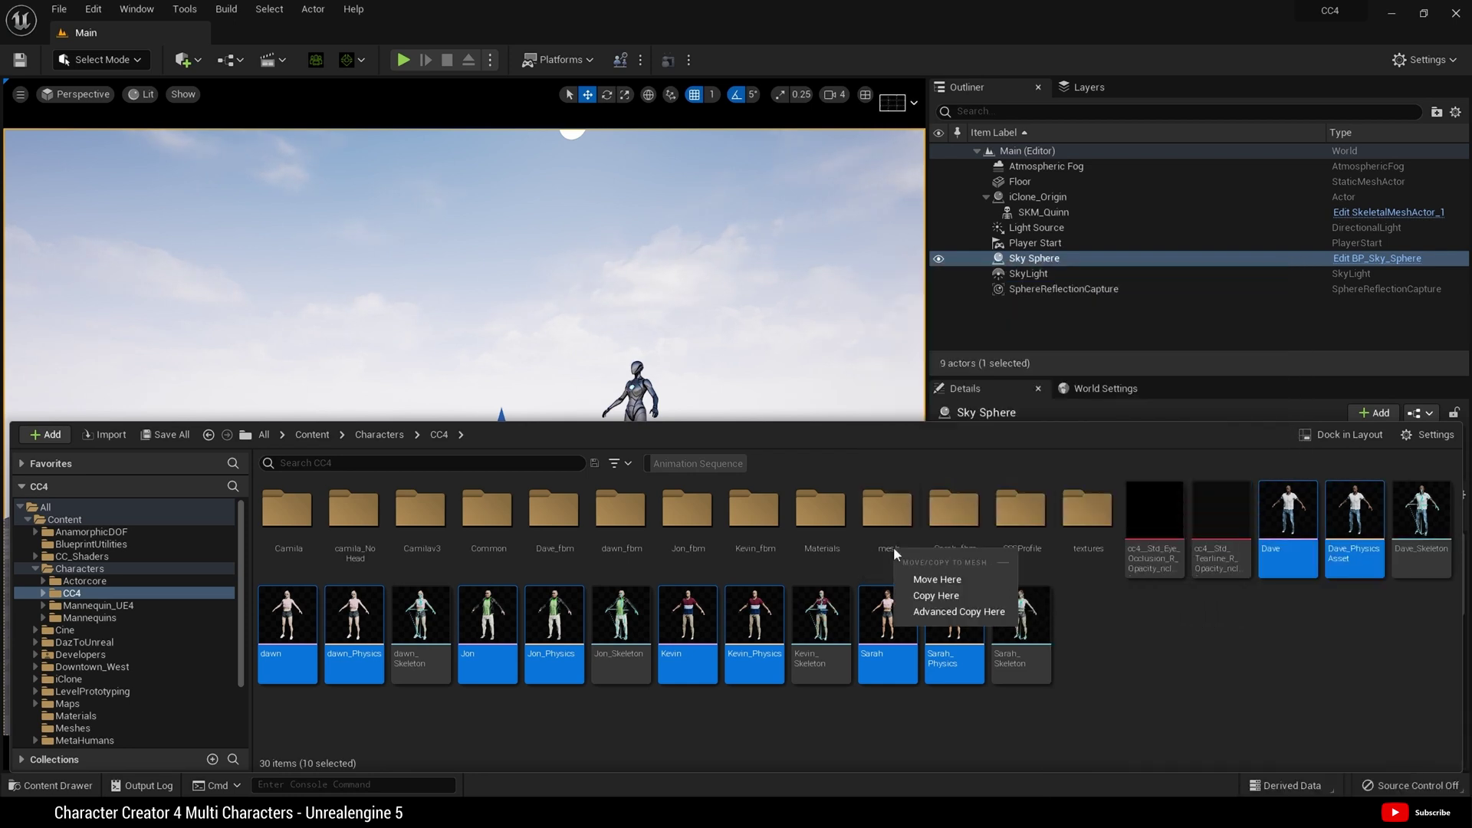
left_click(919, 594)
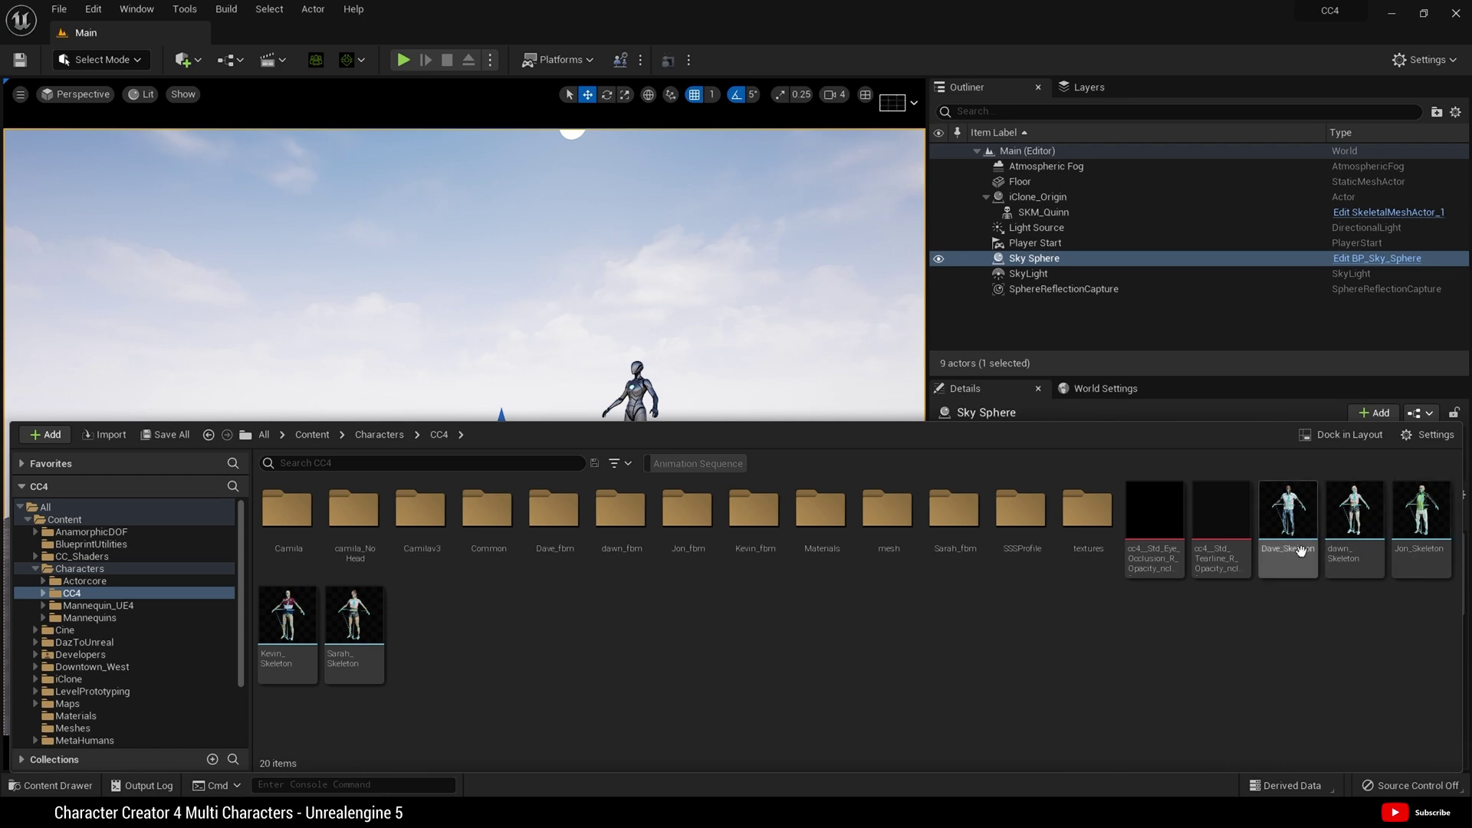
left_click(1288, 522)
left_click(1354, 547)
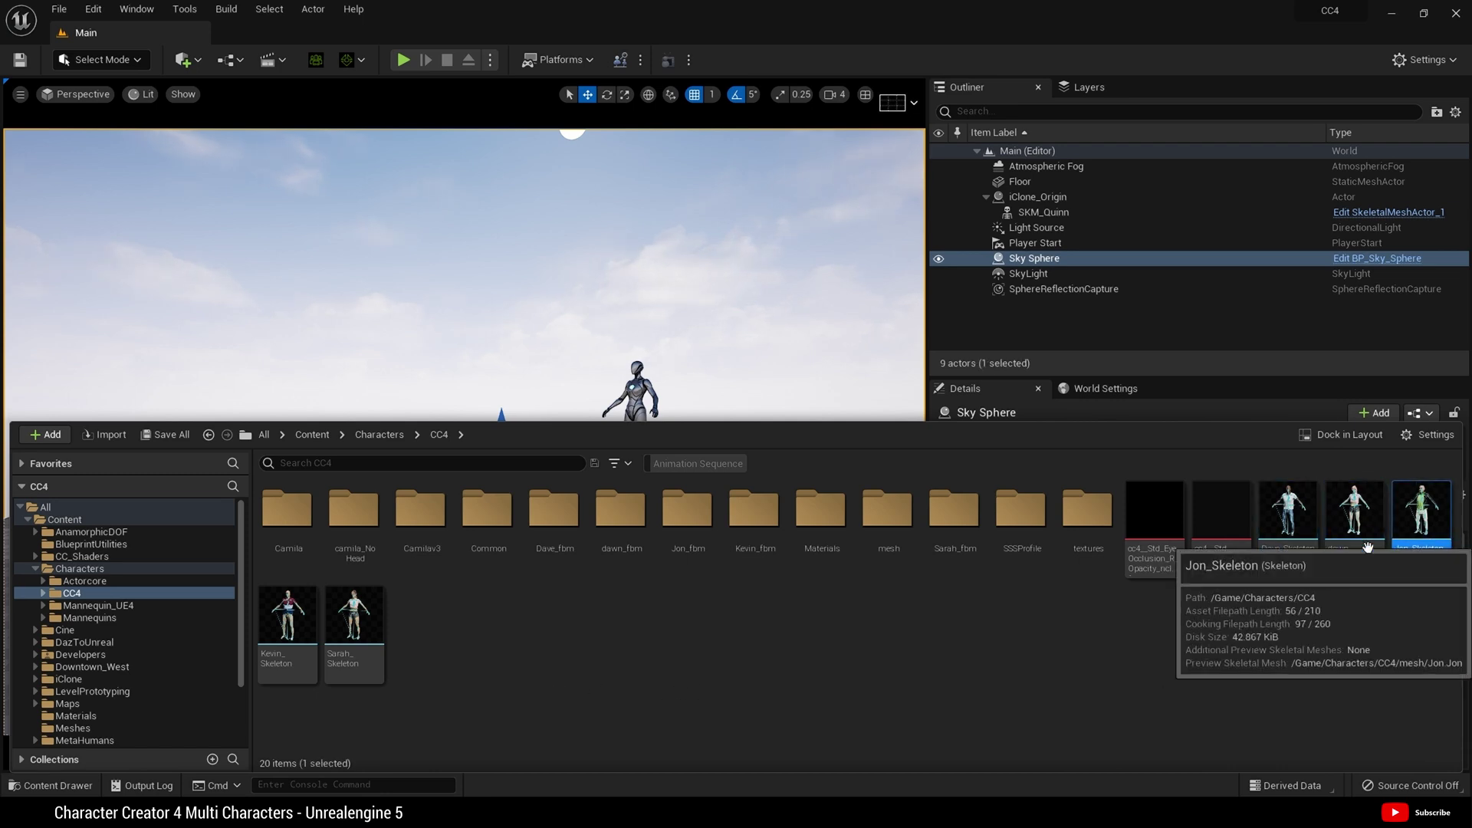
left_click(1421, 521)
left_click(290, 636)
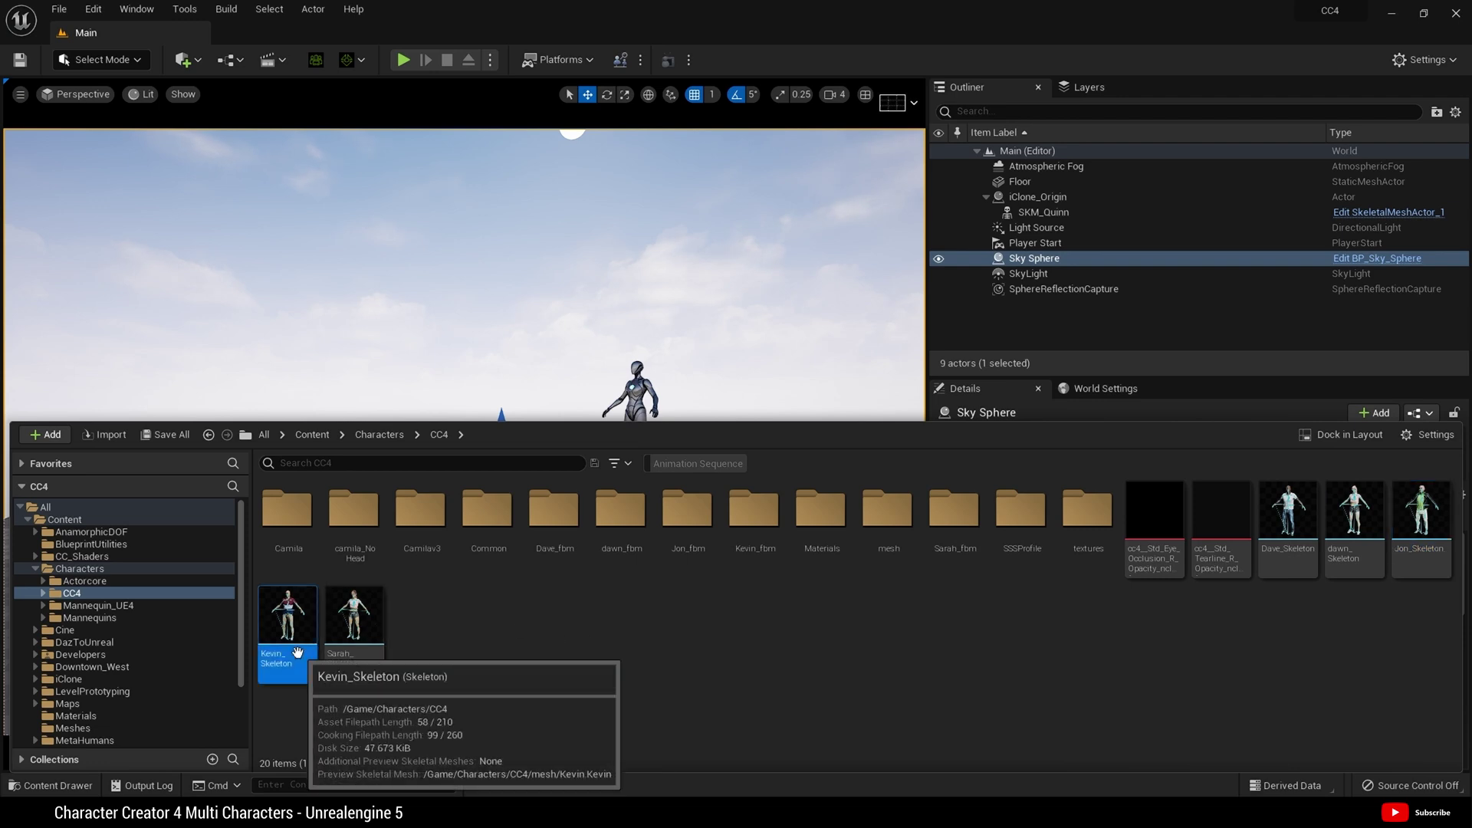
left_click(357, 640)
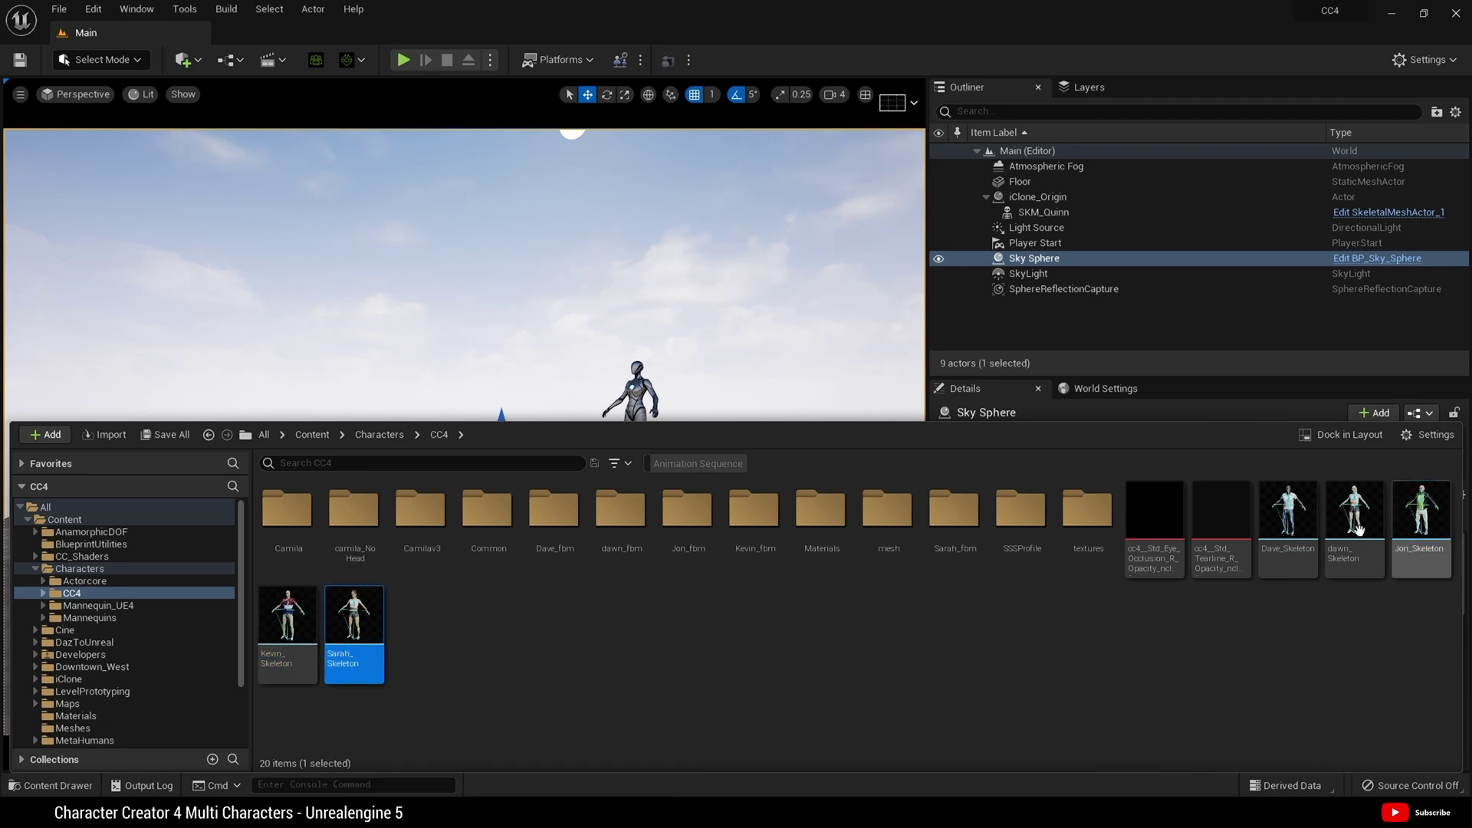
Rename Dave_Skeleton to CC4_Common.
left_click(1280, 550)
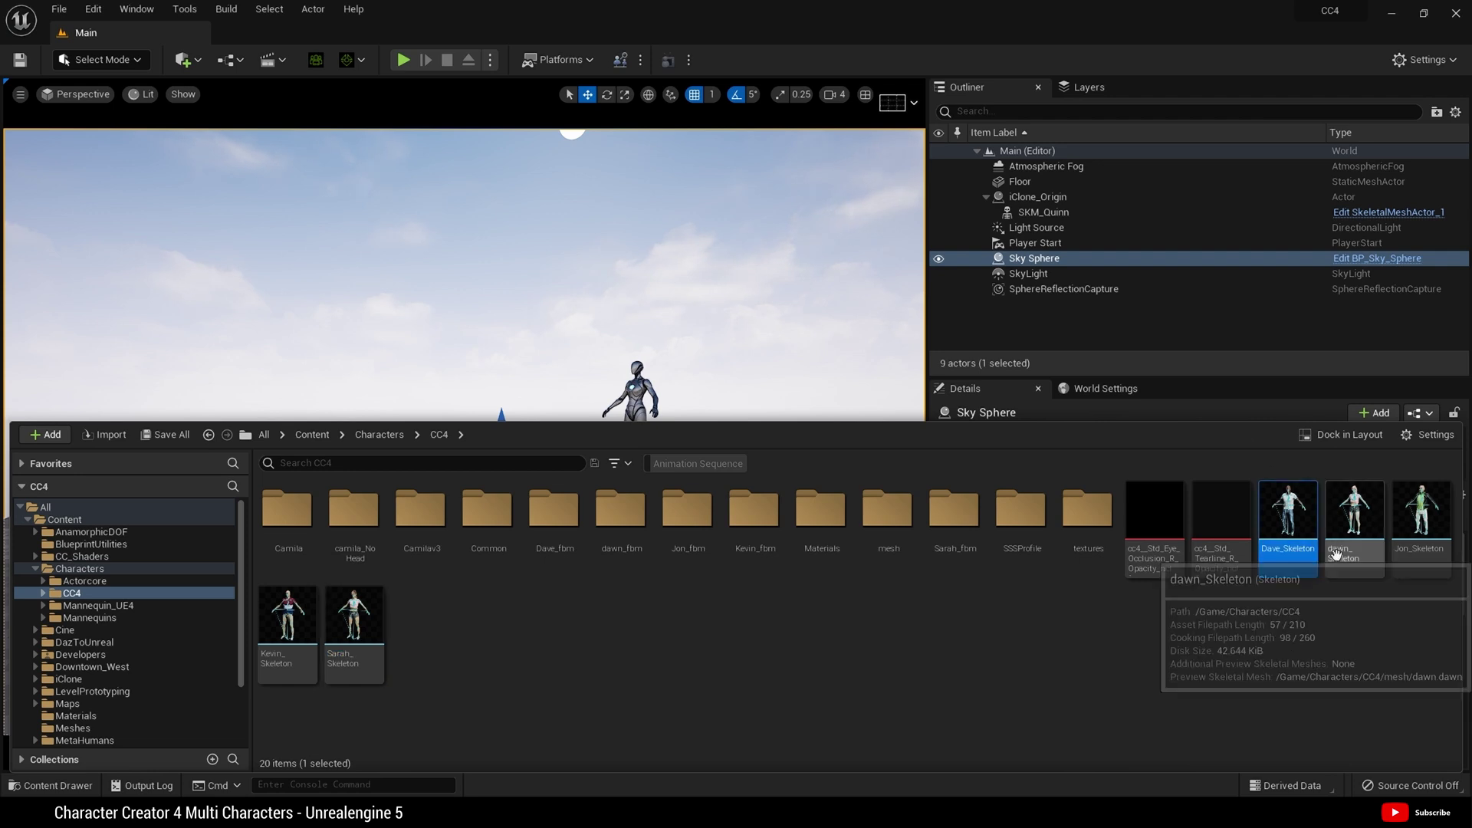
right_click(1291, 554)
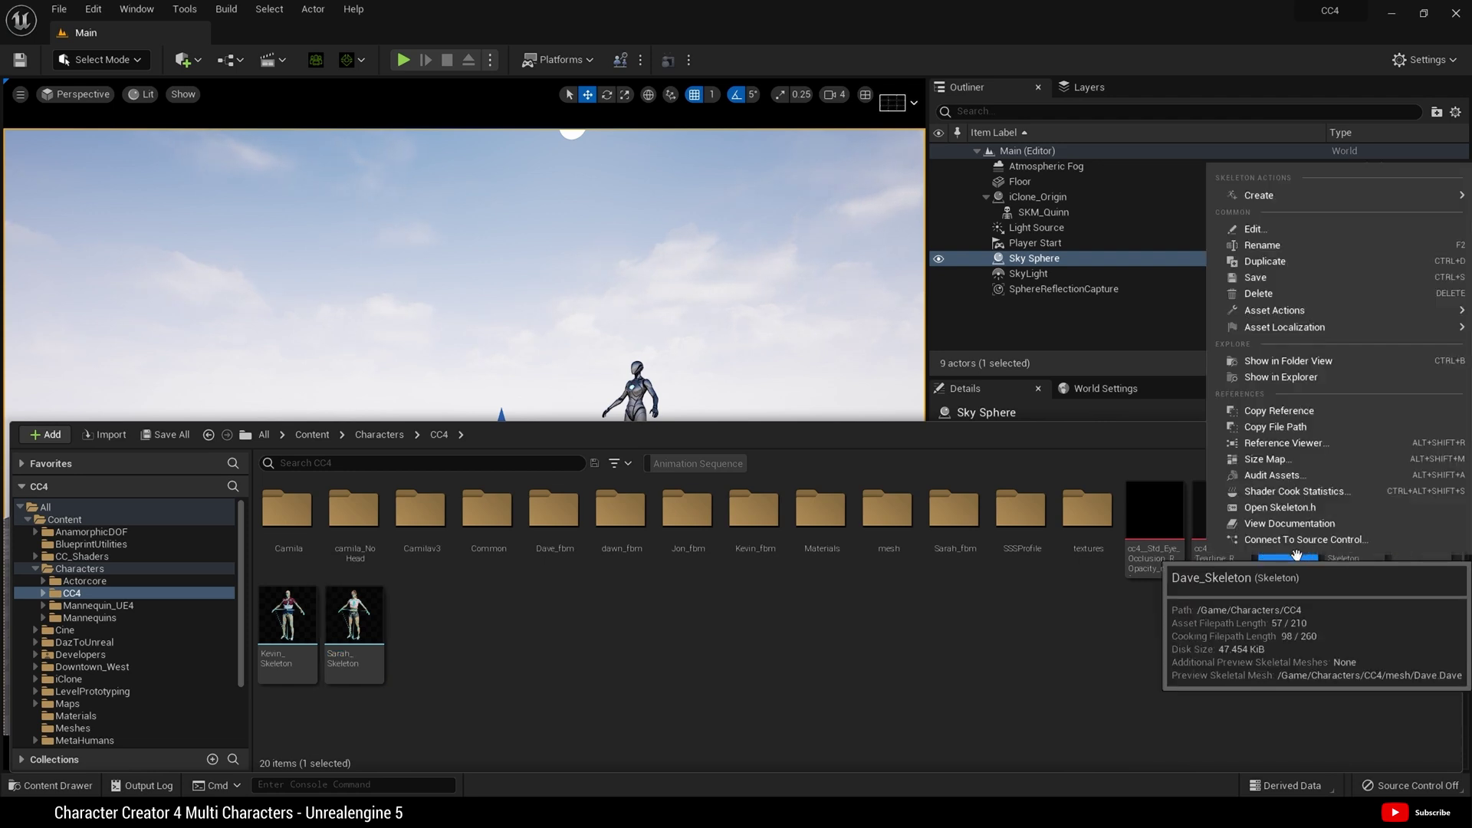
left_click(1295, 245)
key("BackSpace")
type("CC4_C")
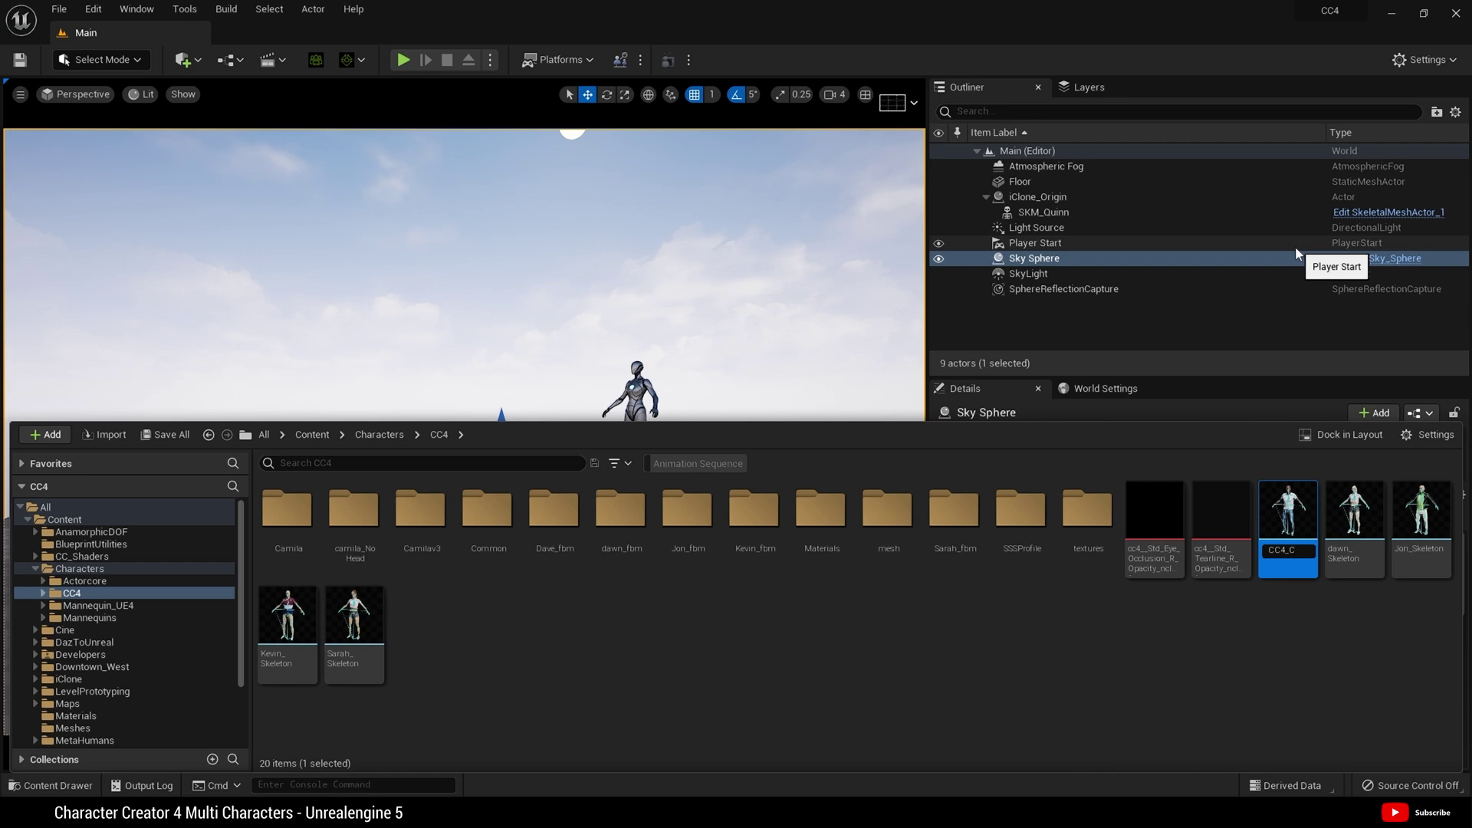
type("ommon")
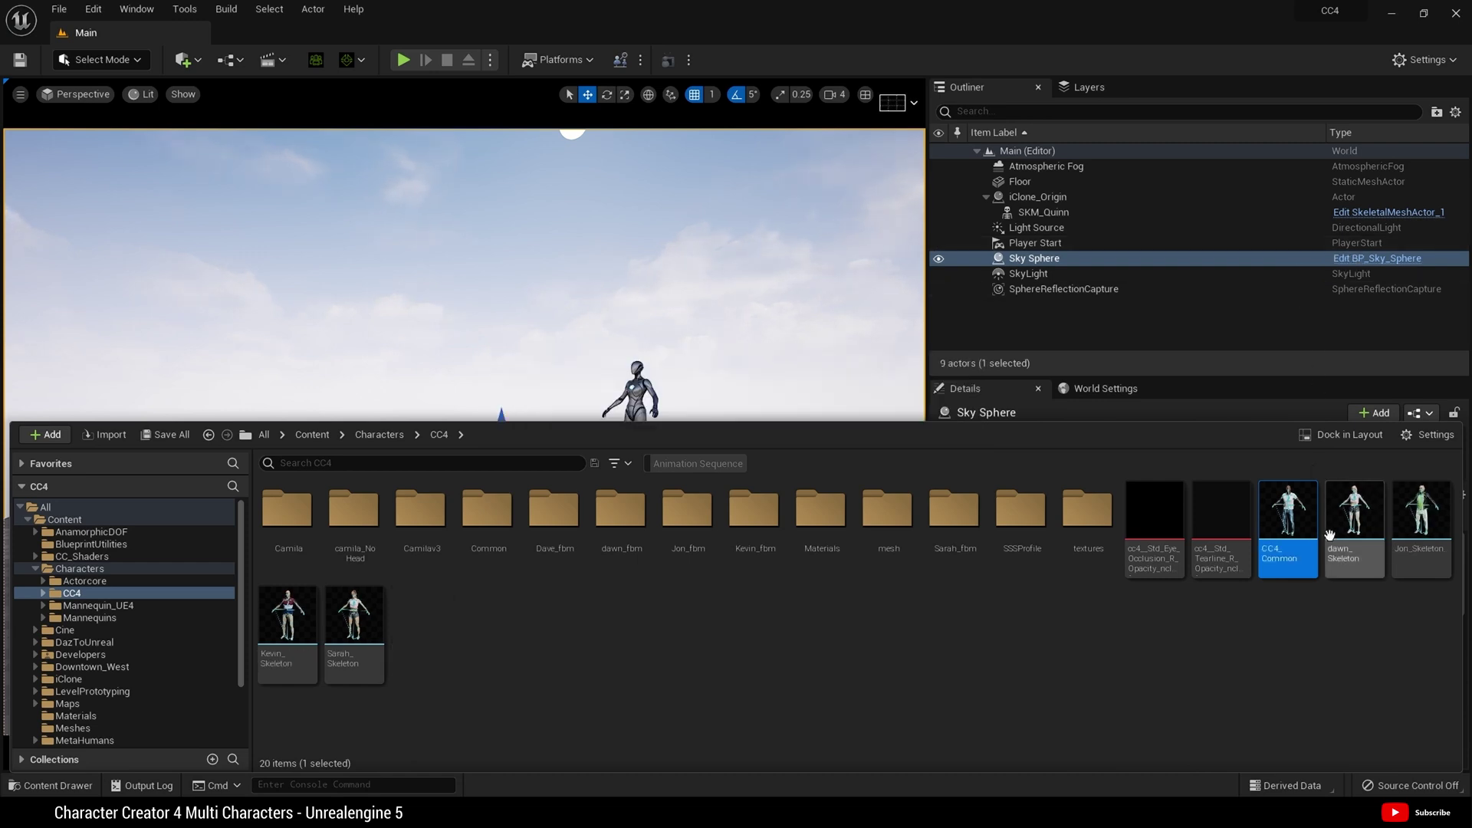
key("Return")
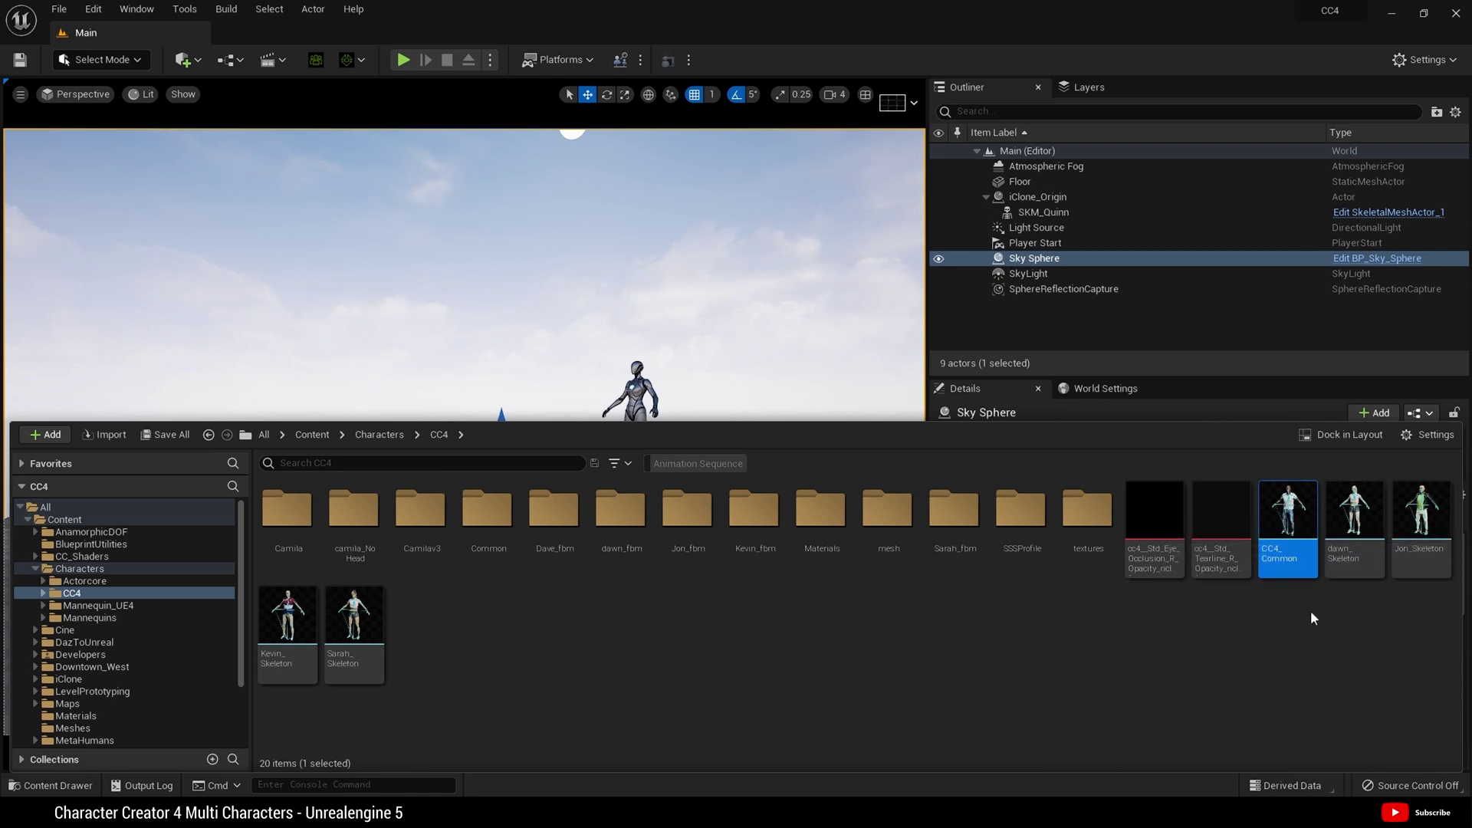
Select the dawn, Jon, Kevin and Sarah skeletons and delete them.
left_click(1355, 515)
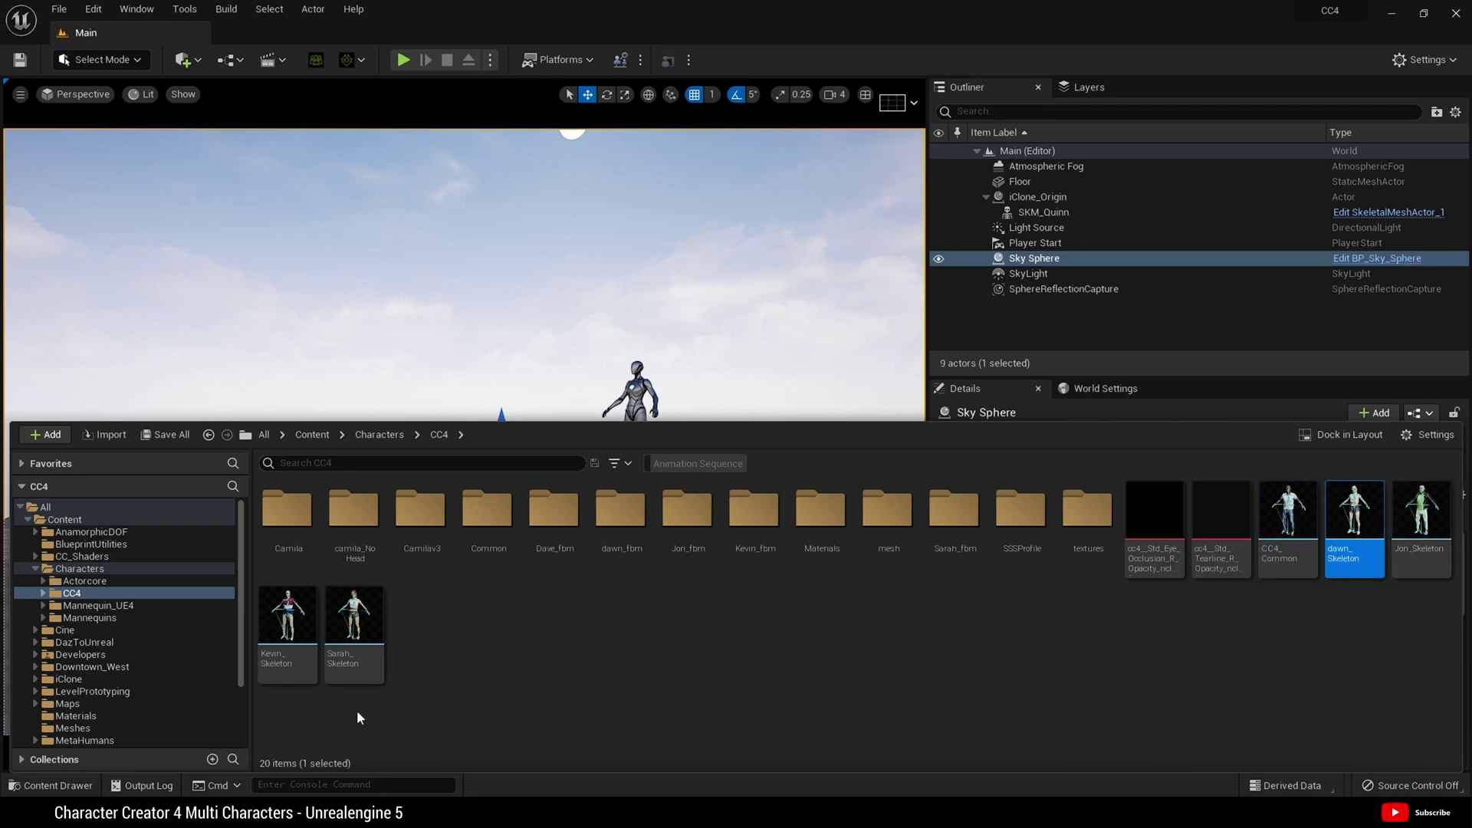
left_click(369, 675, "shift")
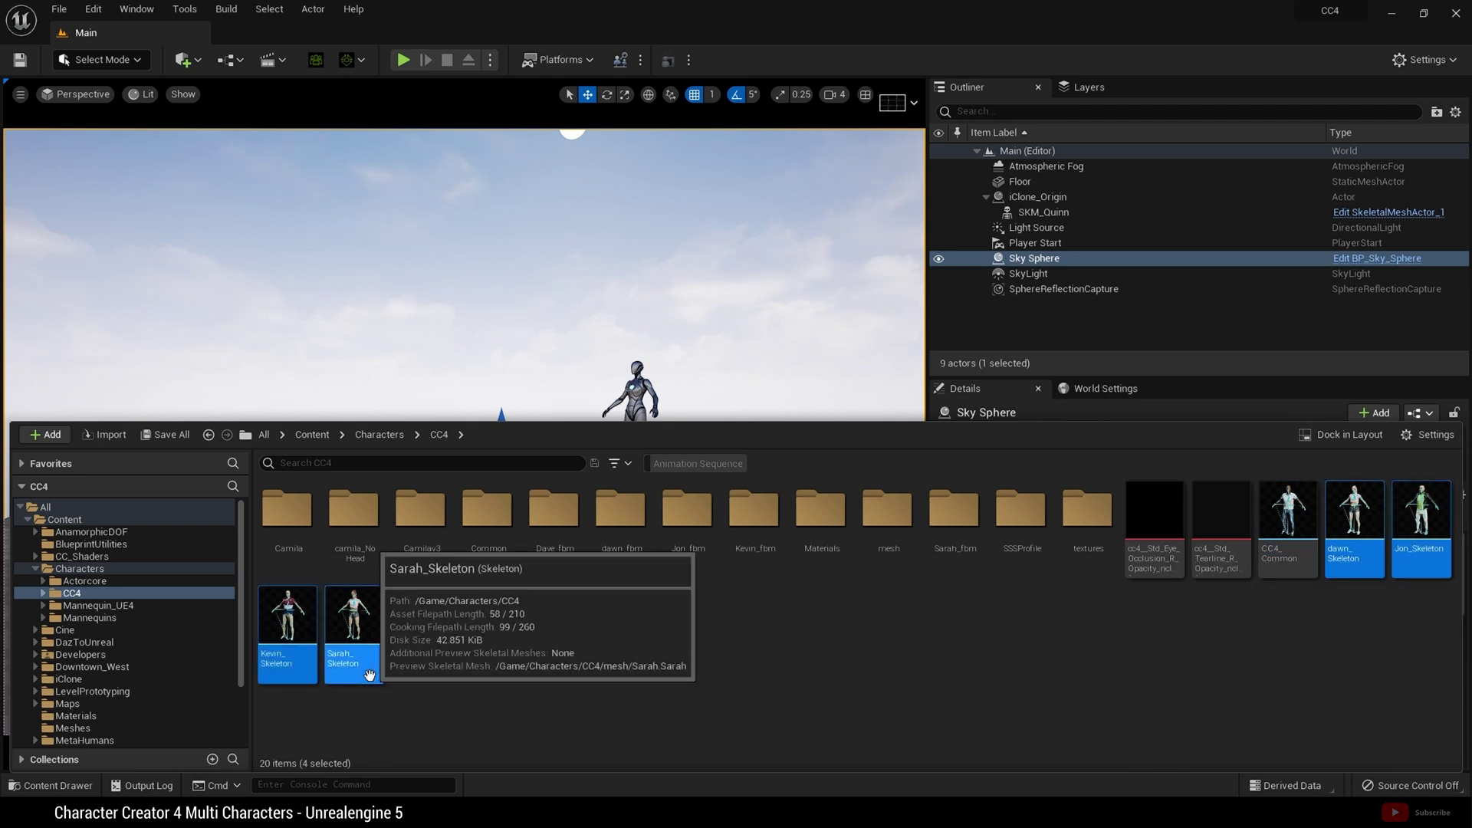
right_click(369, 675)
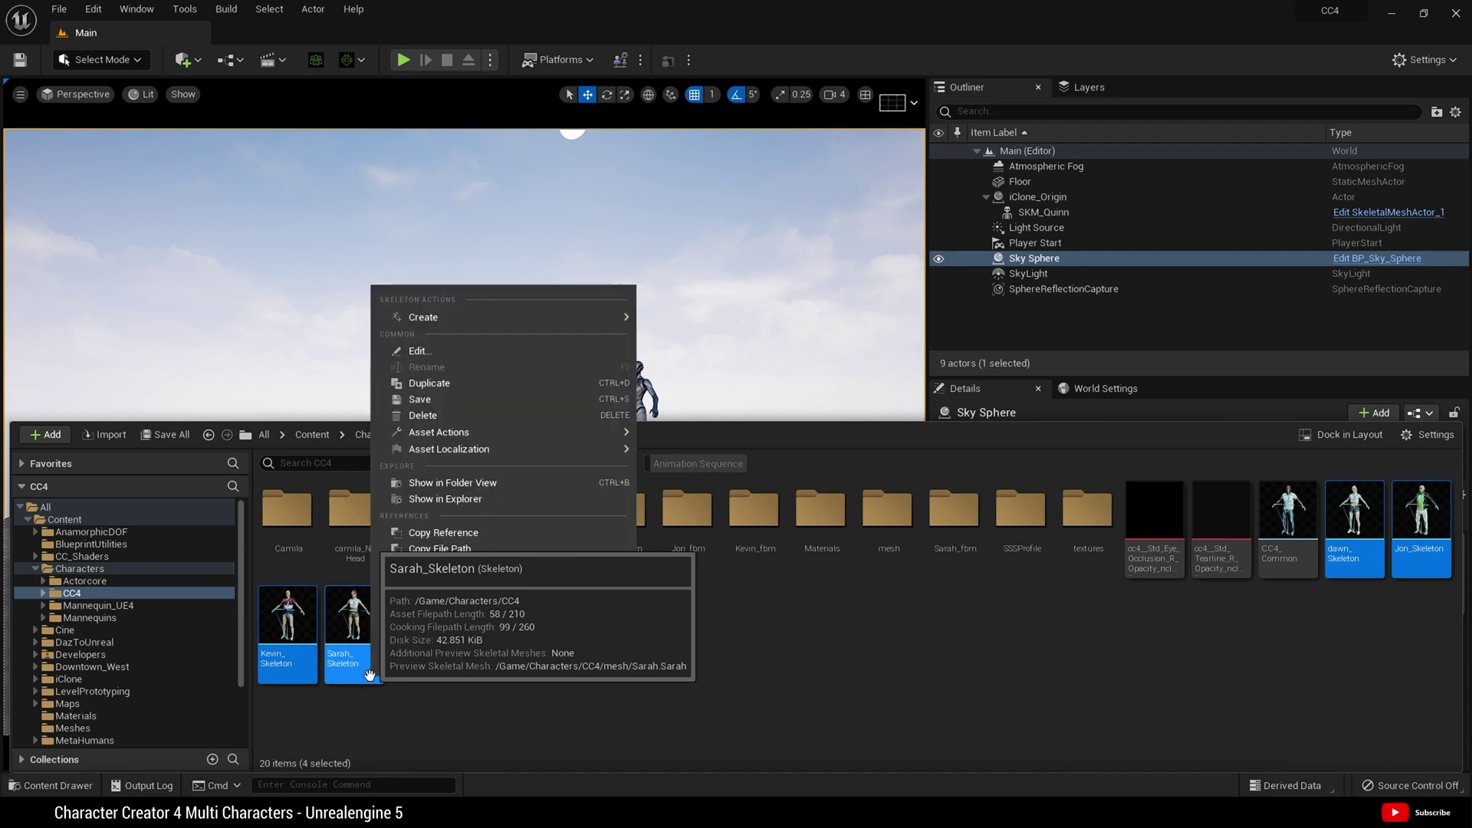
left_click(422, 414)
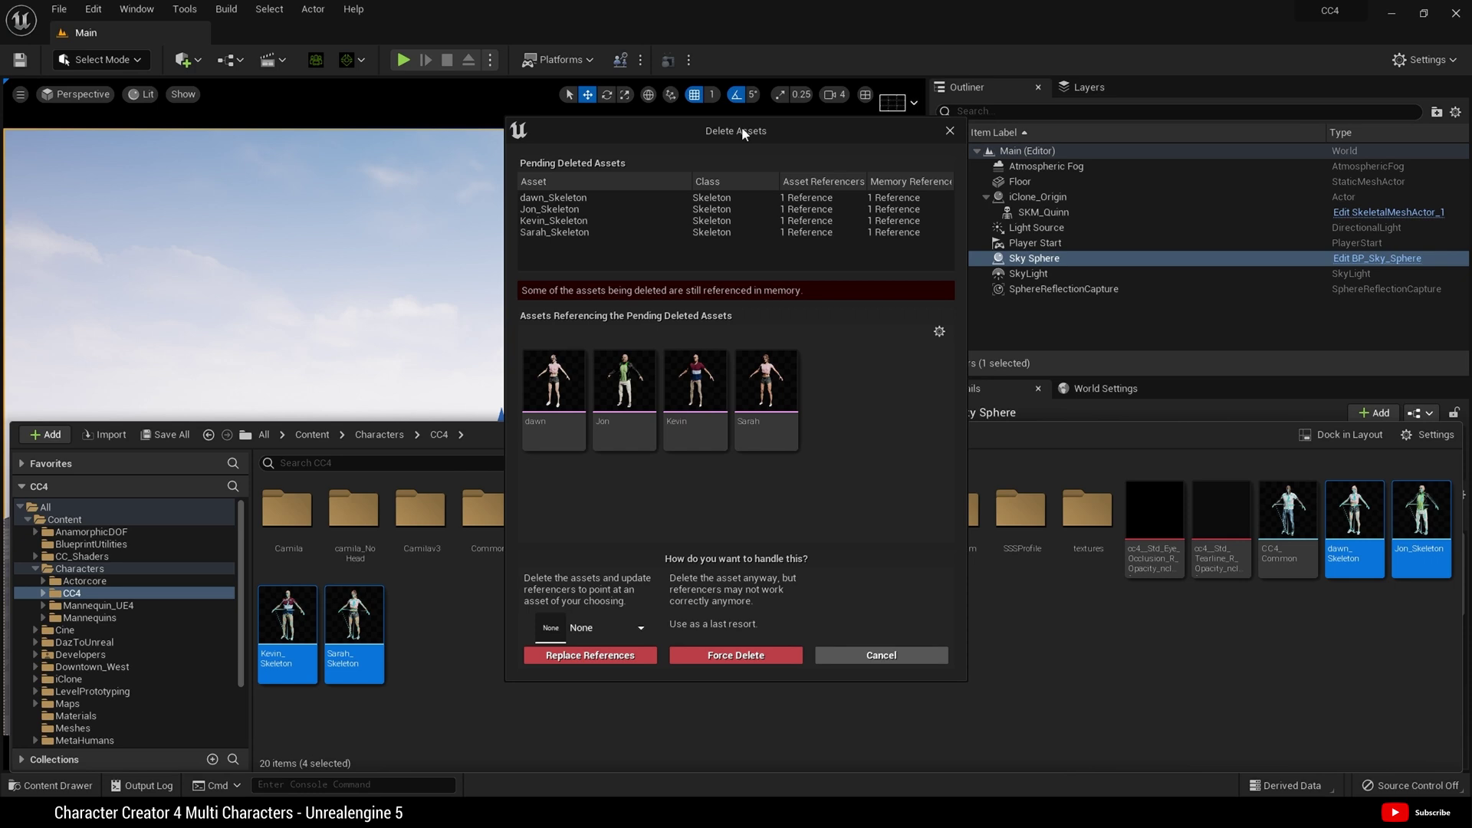
Replace their references with CC4_Common, confirm, and save the updated assets.
left_click_drag(742, 128, 748, 116)
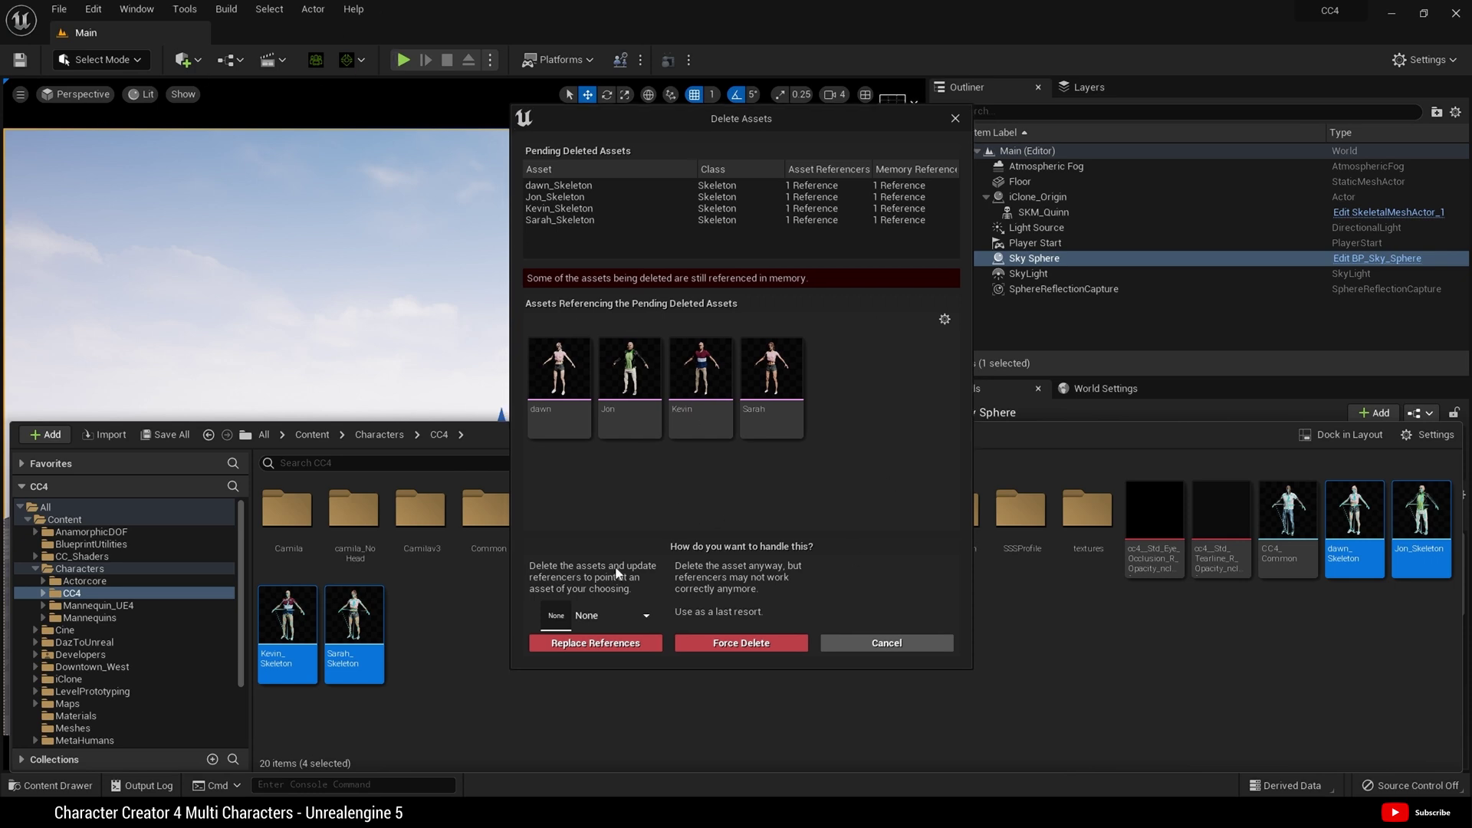
left_click(600, 618)
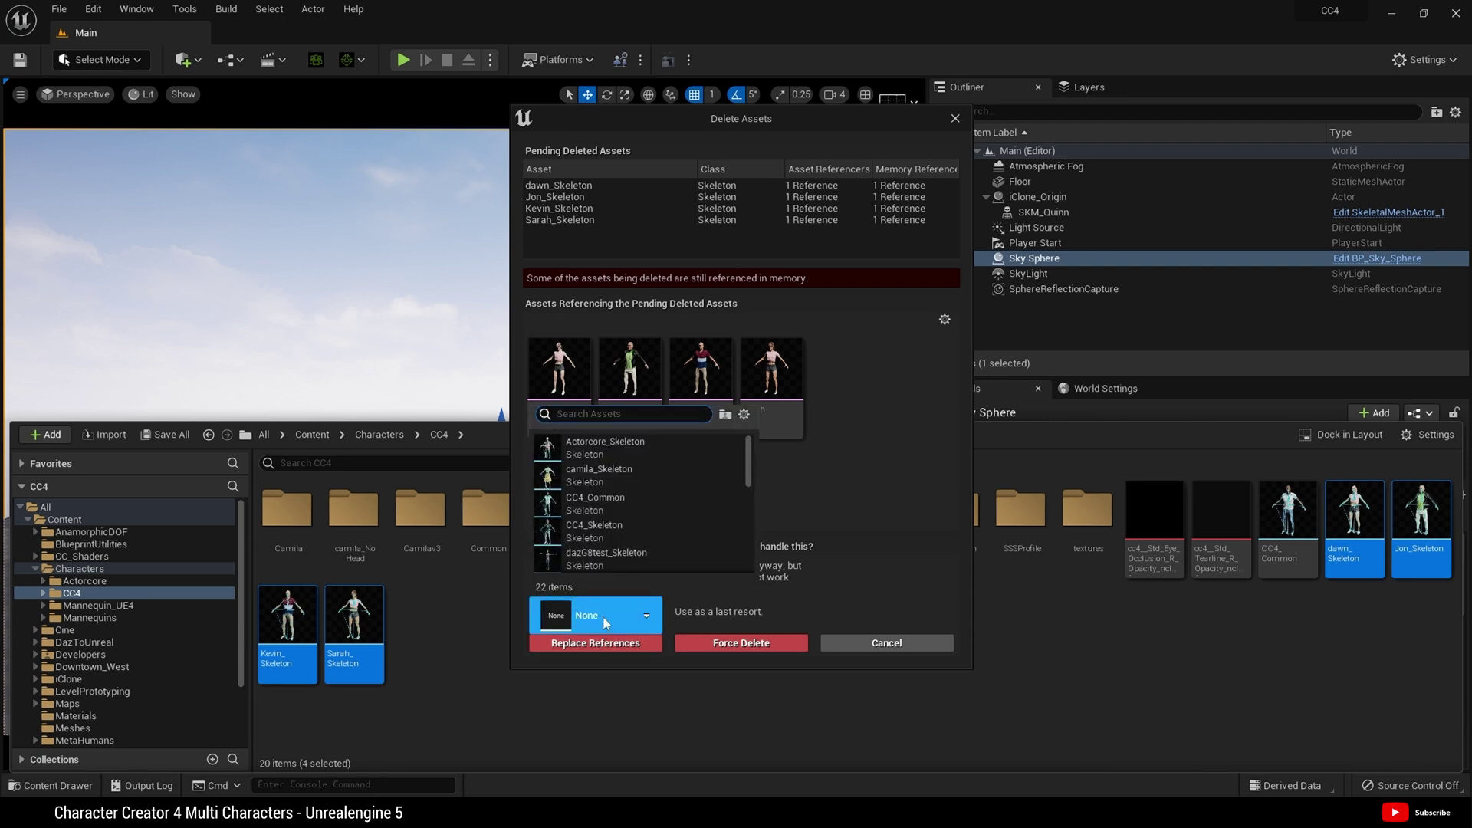
left_click(582, 503)
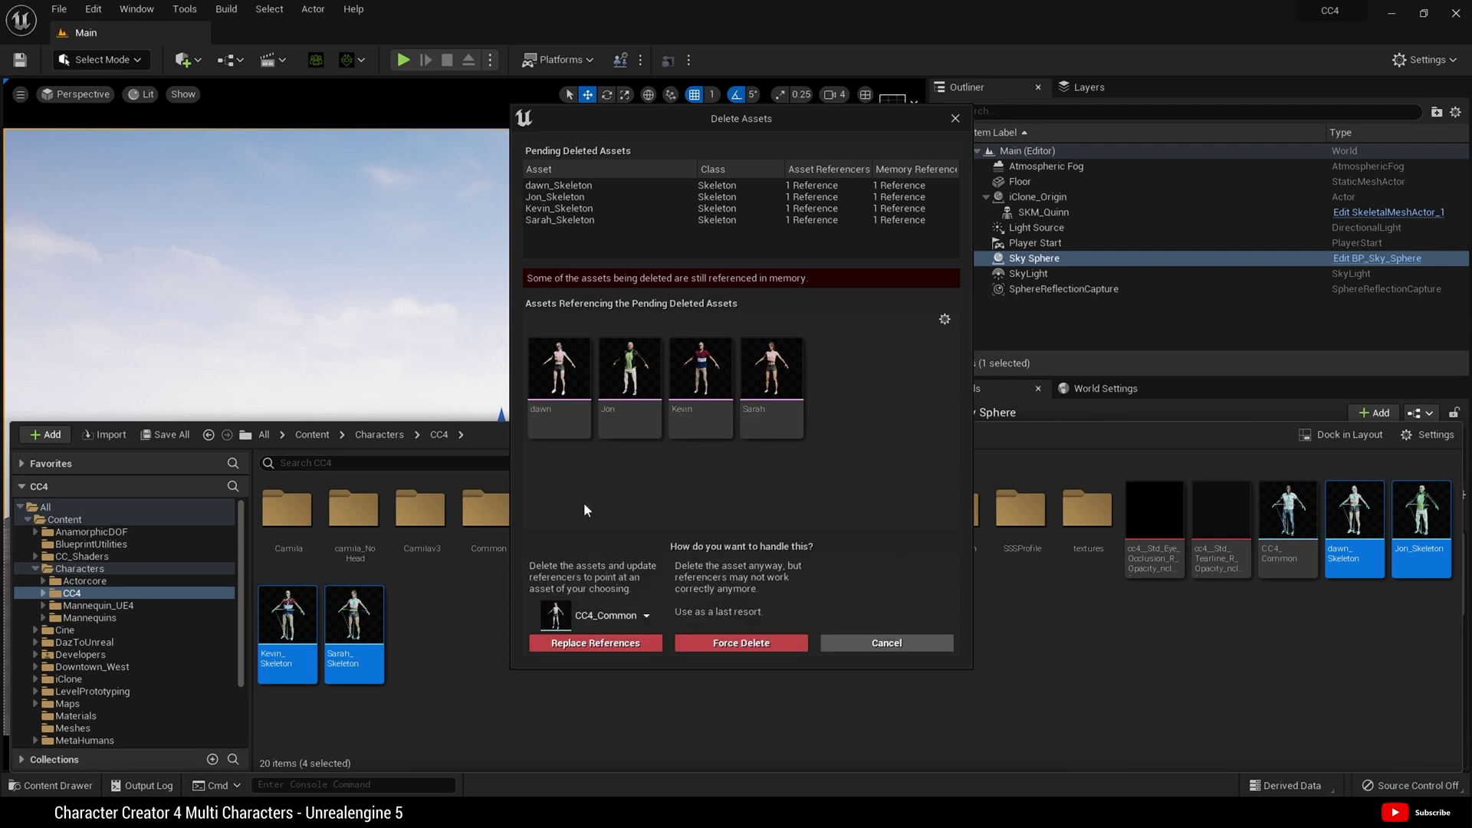
left_click(613, 647)
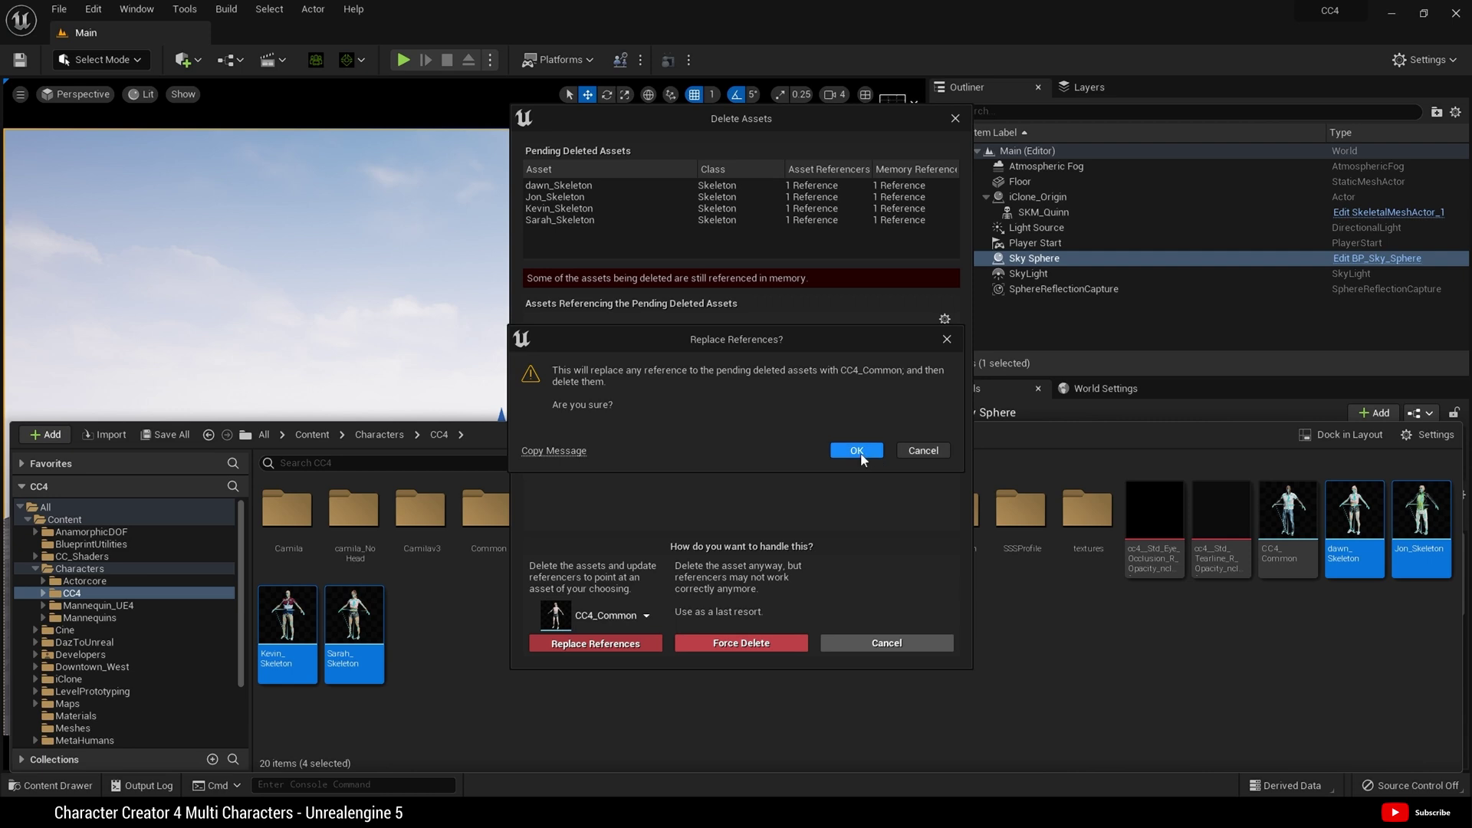
left_click(860, 454)
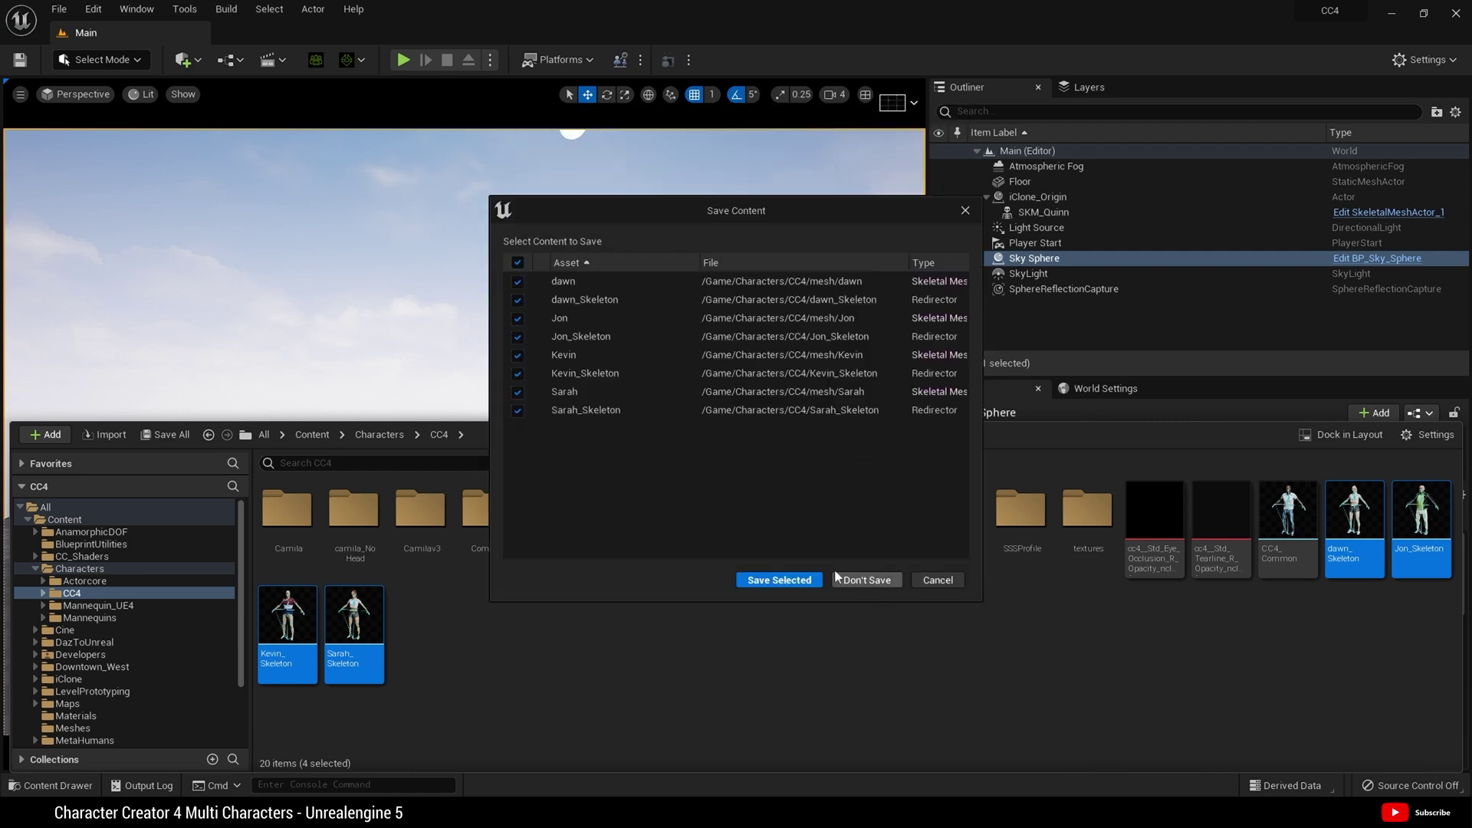
left_click(788, 582)
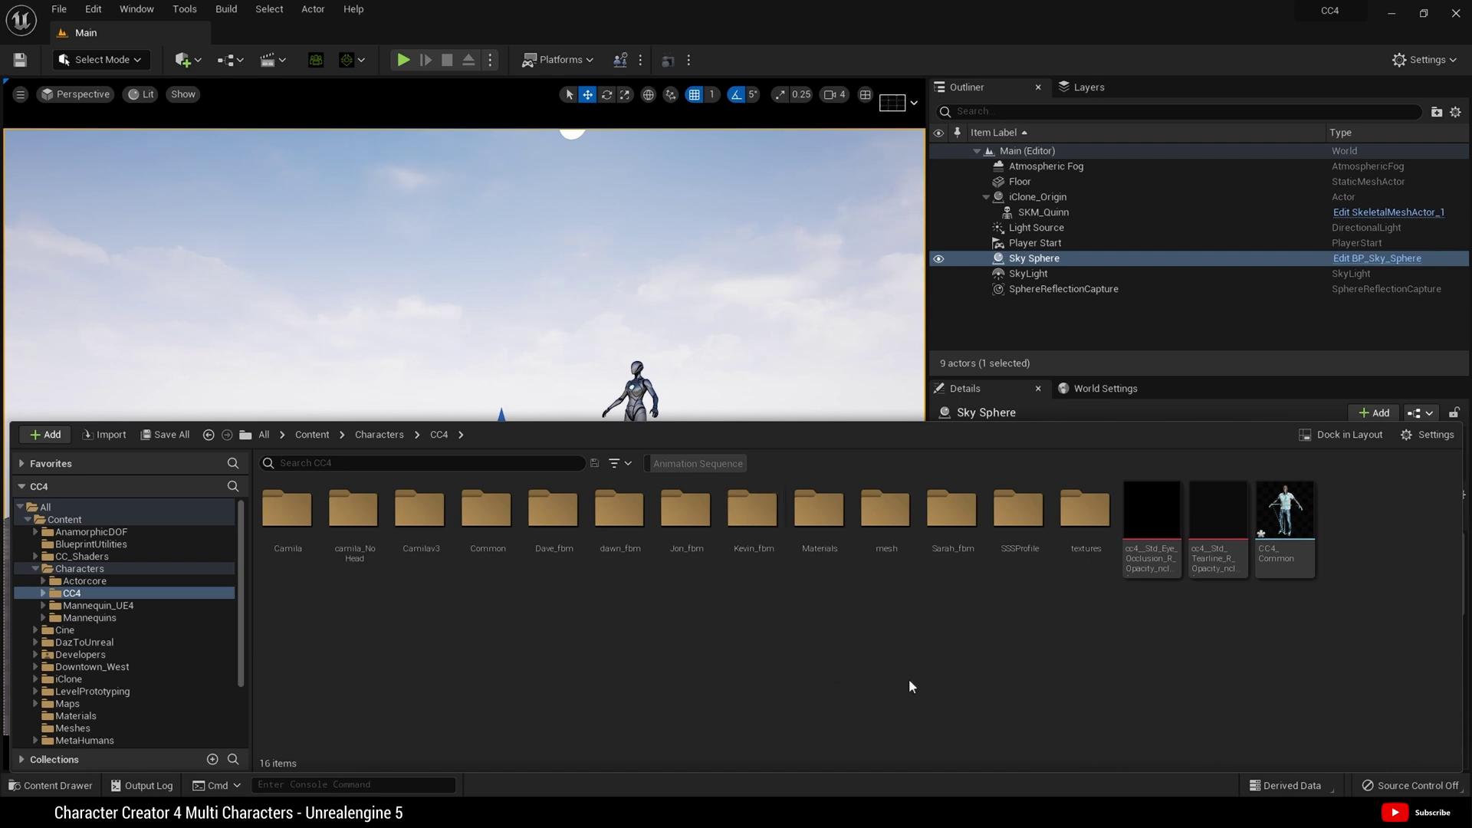
Drag the CC4_Common skeleton onto CC4/Common/Rigs in the folder tree and move it there.
left_click(1289, 549)
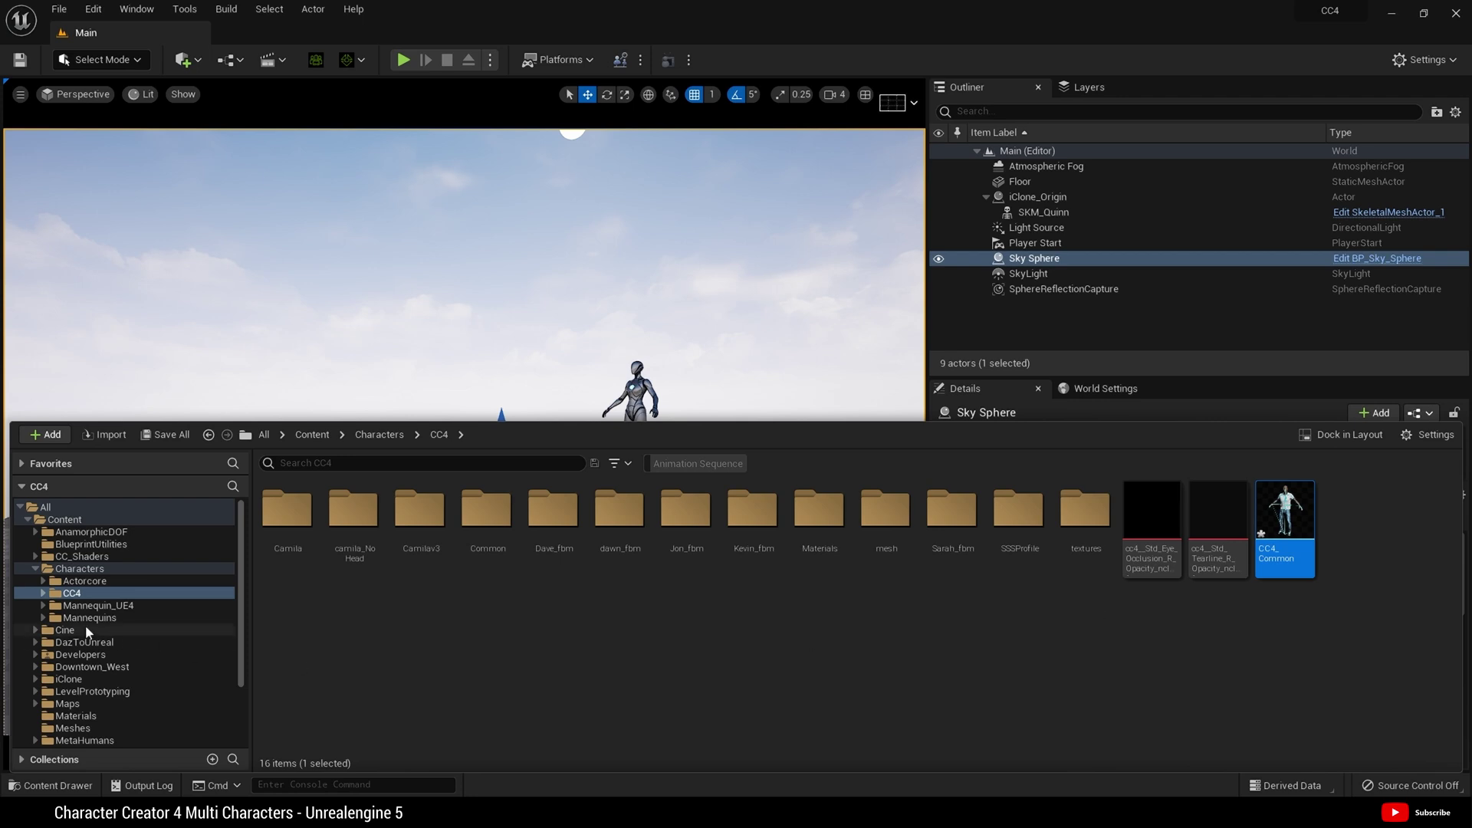
left_click(42, 594)
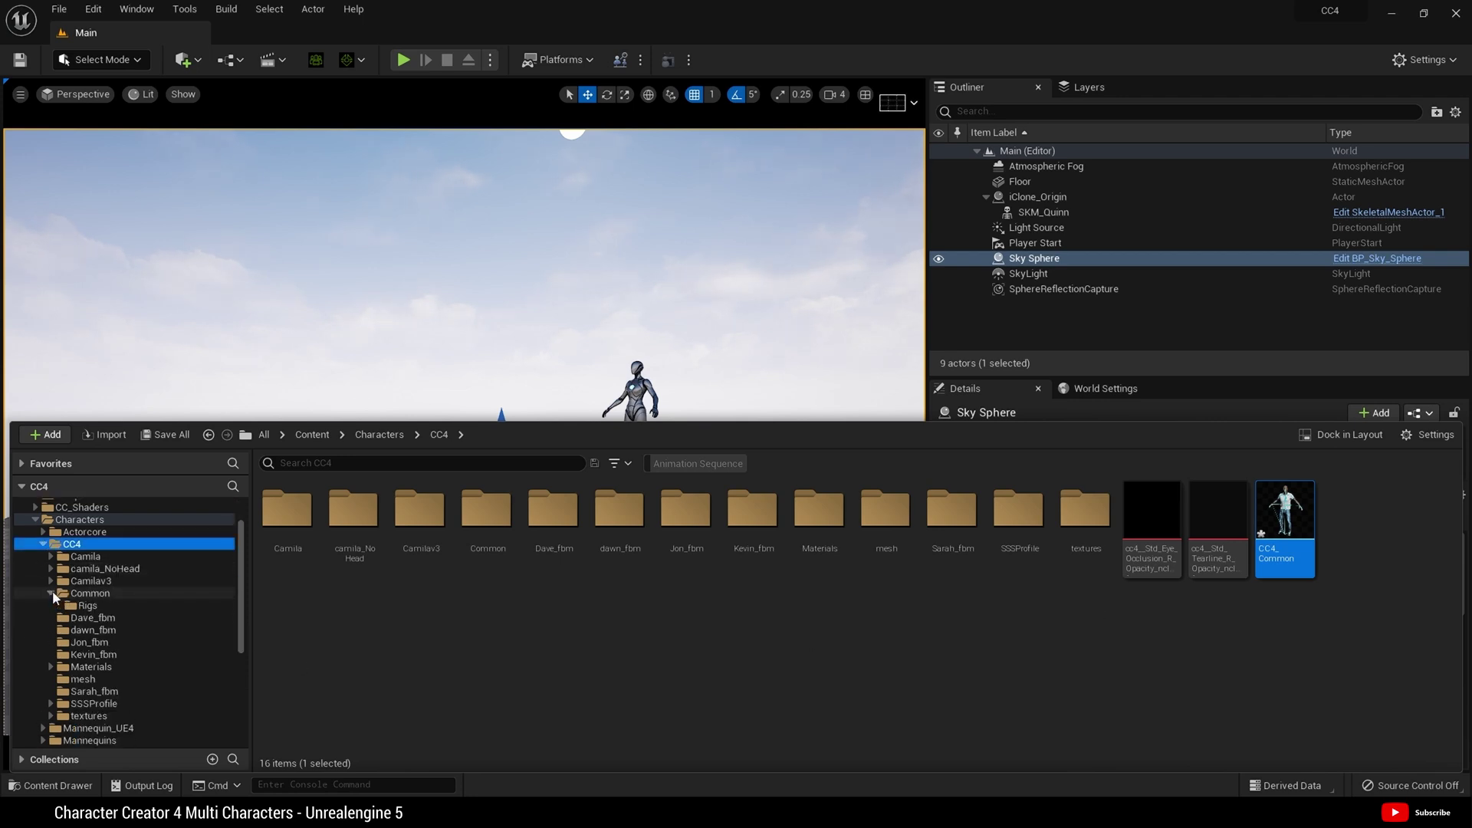
left_click(51, 593)
left_click(83, 606)
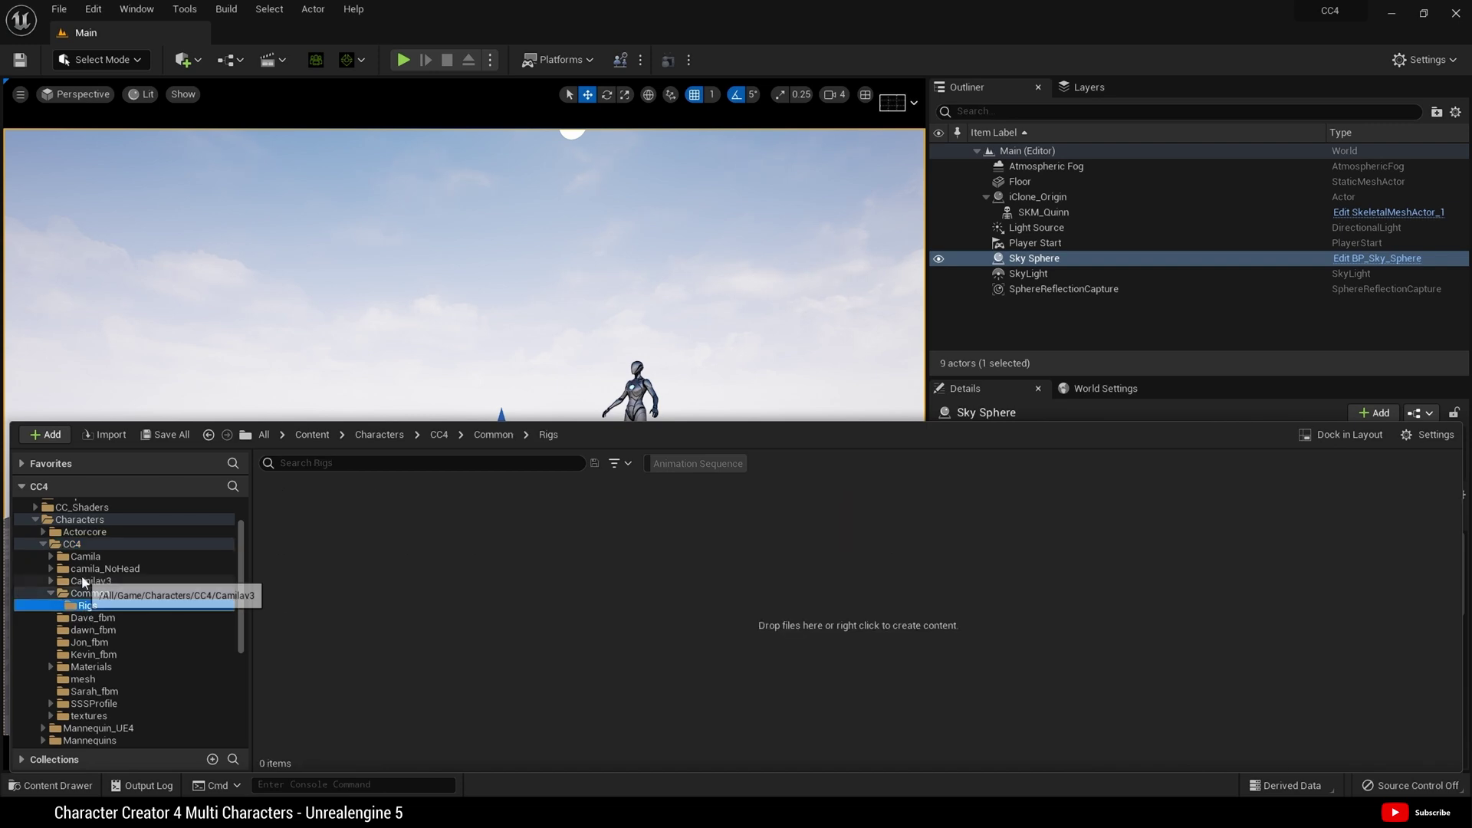
left_click(77, 545)
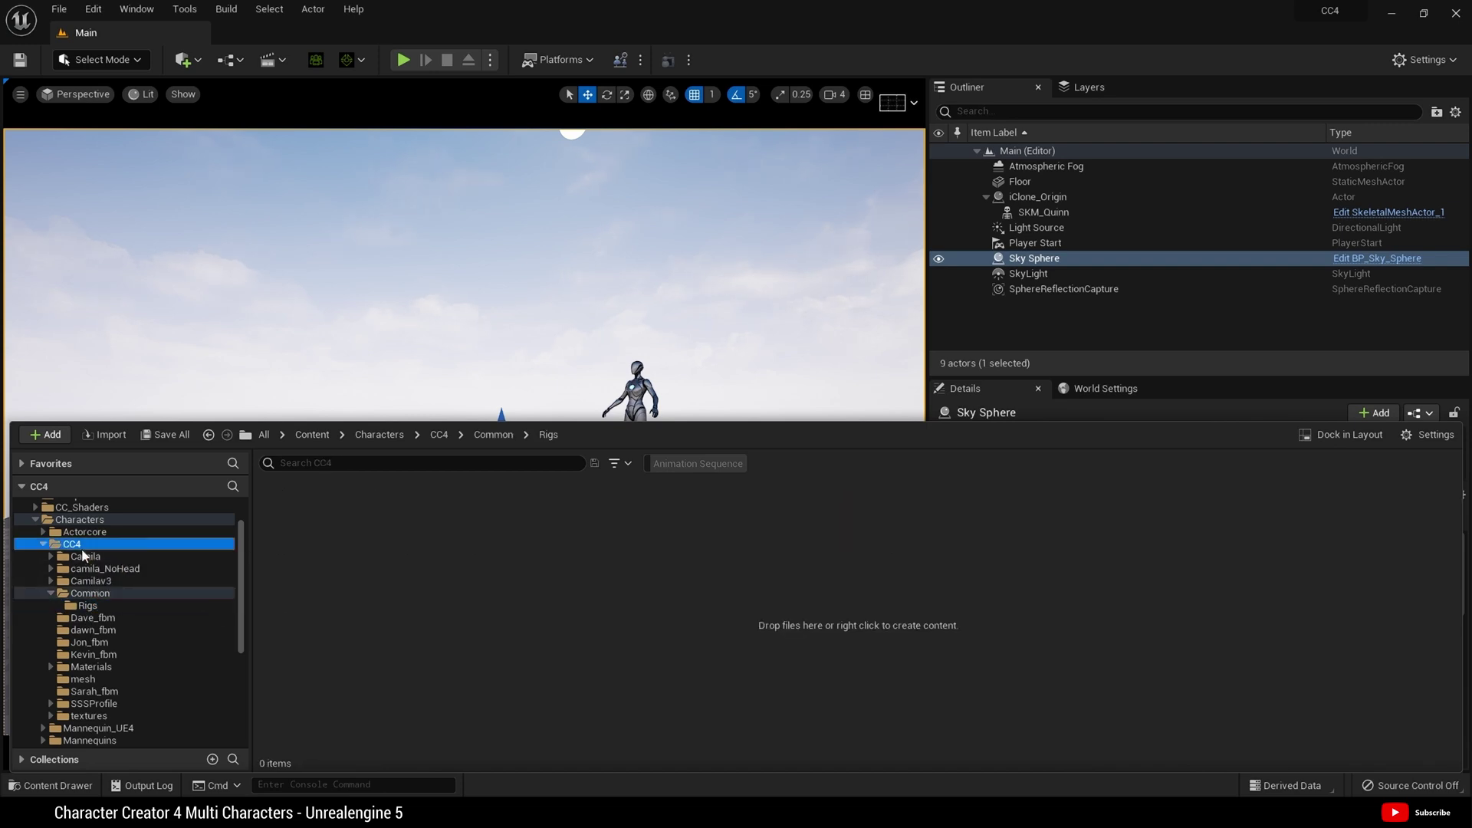
left_click_drag(1285, 522, 95, 605)
left_click(119, 632)
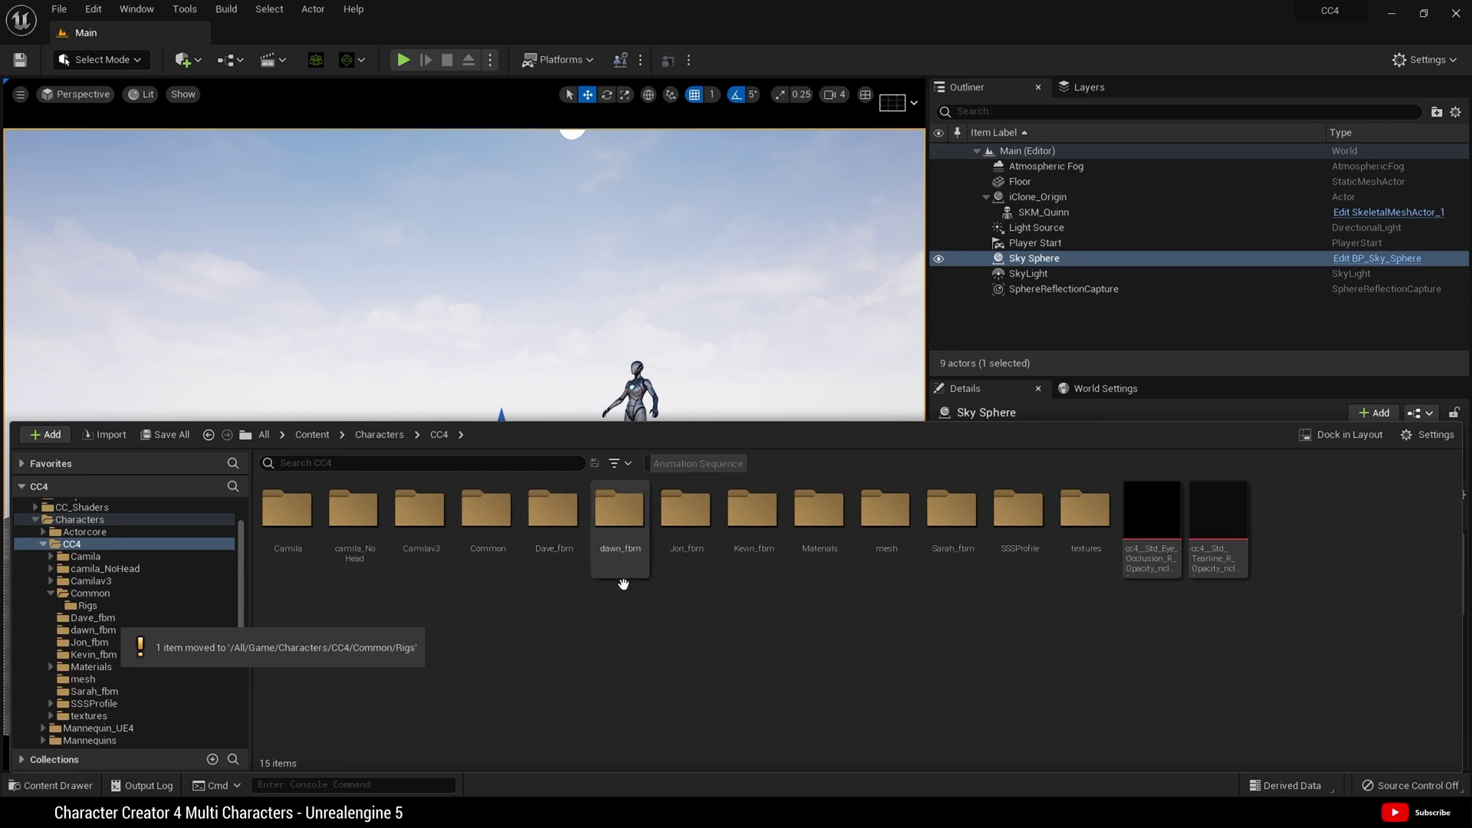
Create a Textures folder inside CC4/Common.
double_click(499, 557)
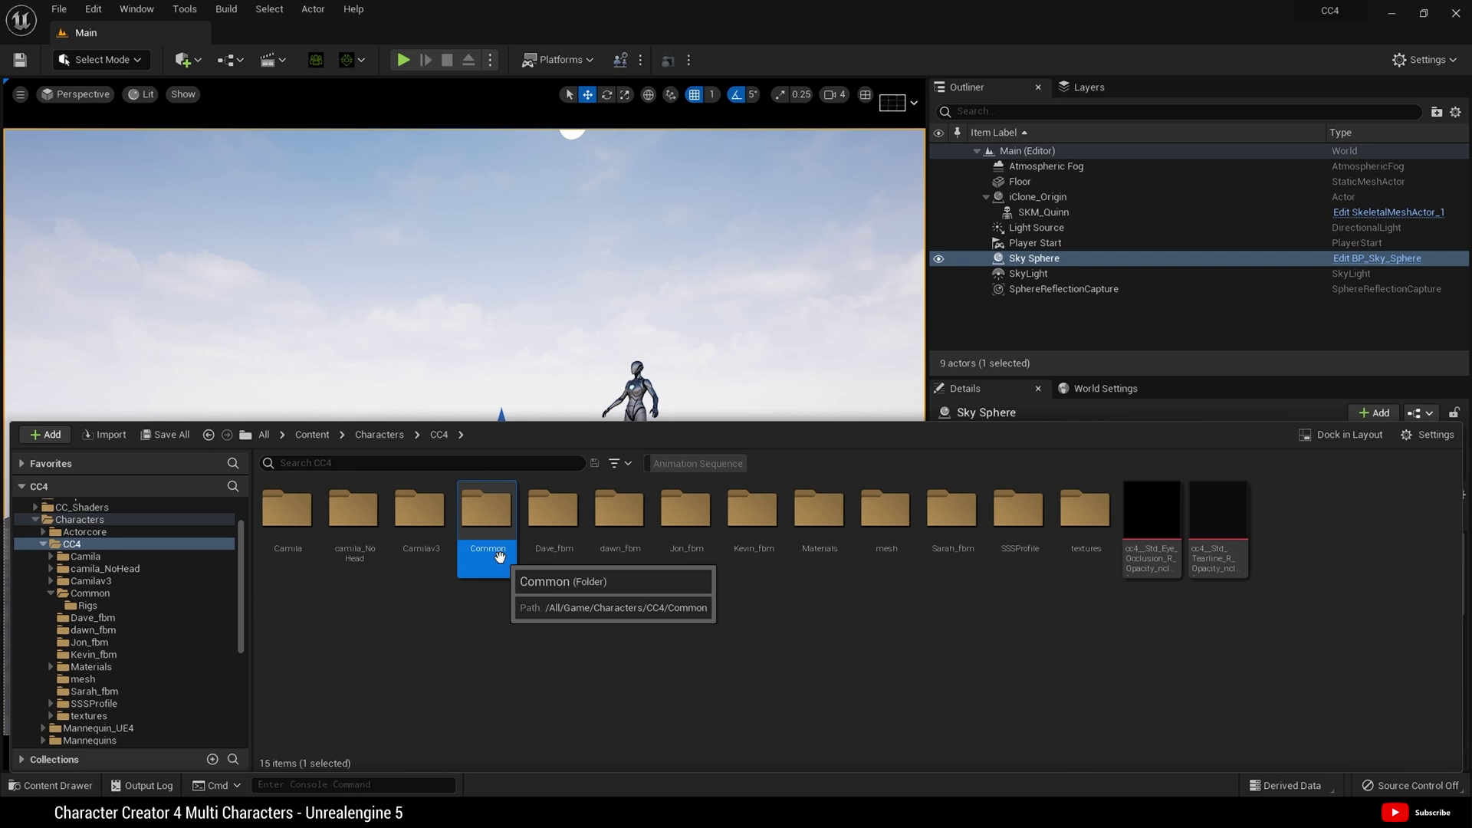
right_click(470, 559)
mouse_move(471, 559)
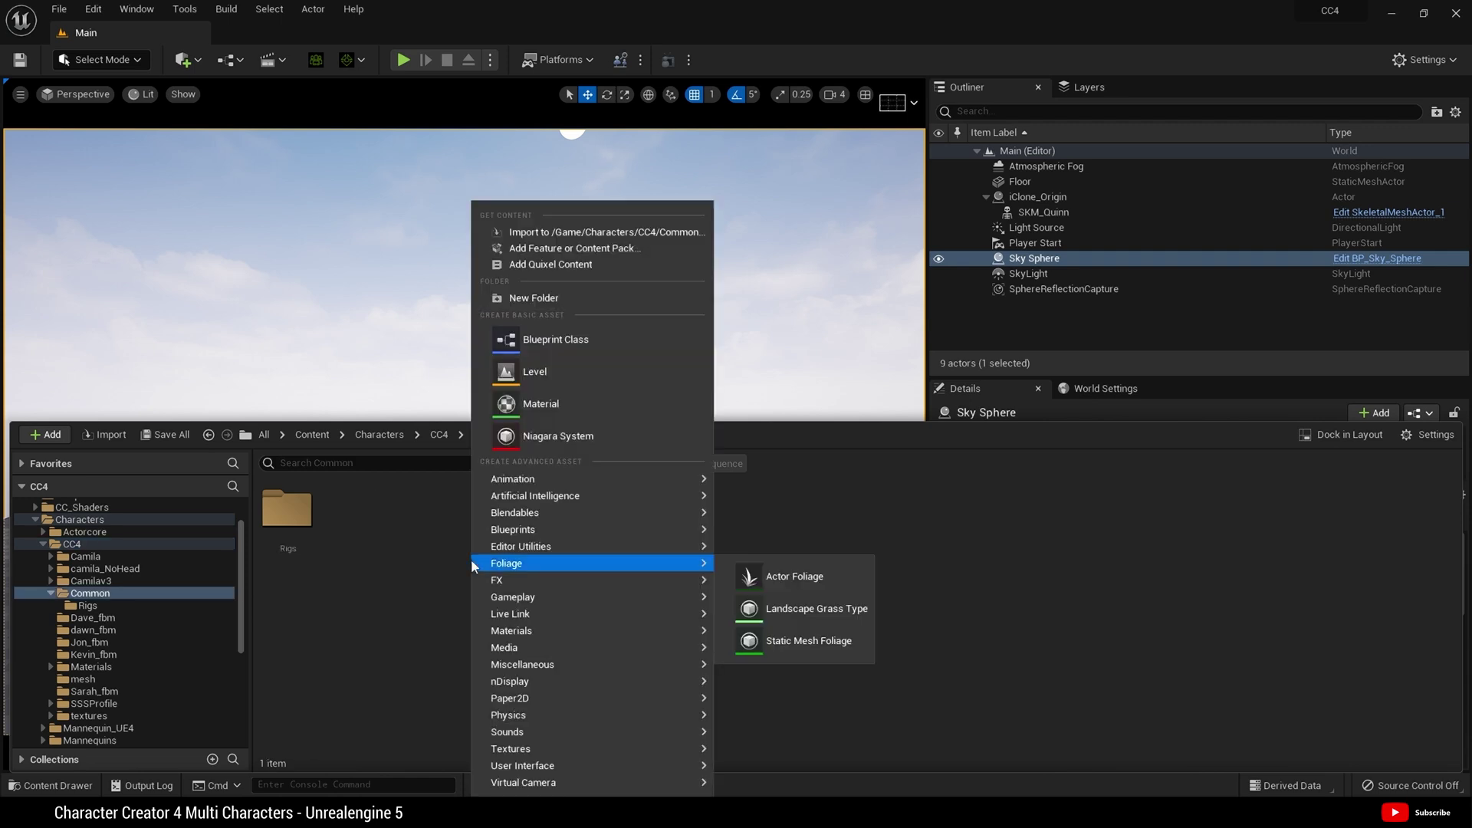
left_click(650, 297)
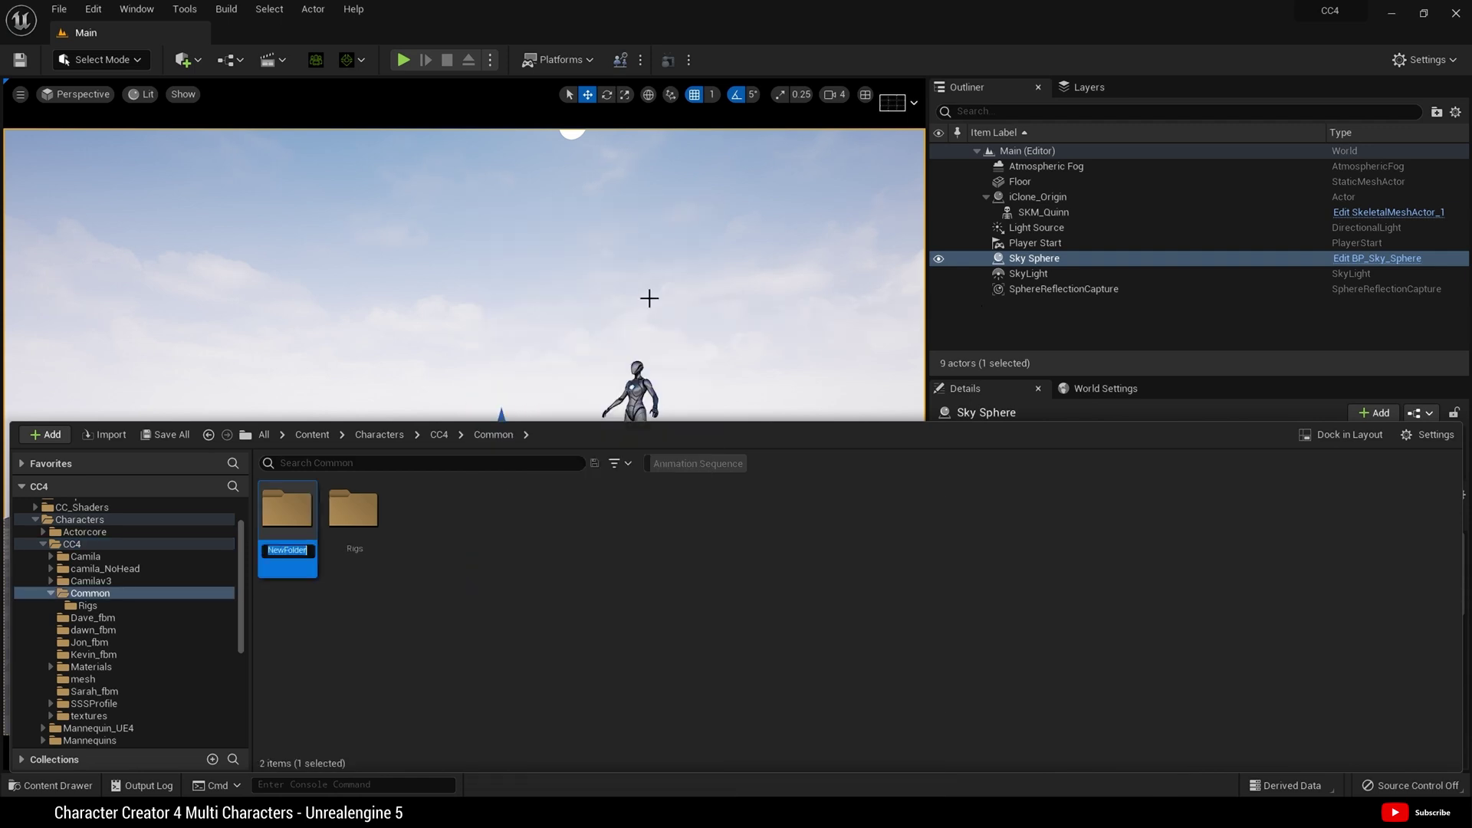
key("BackSpace")
type("Textures")
key("Return")
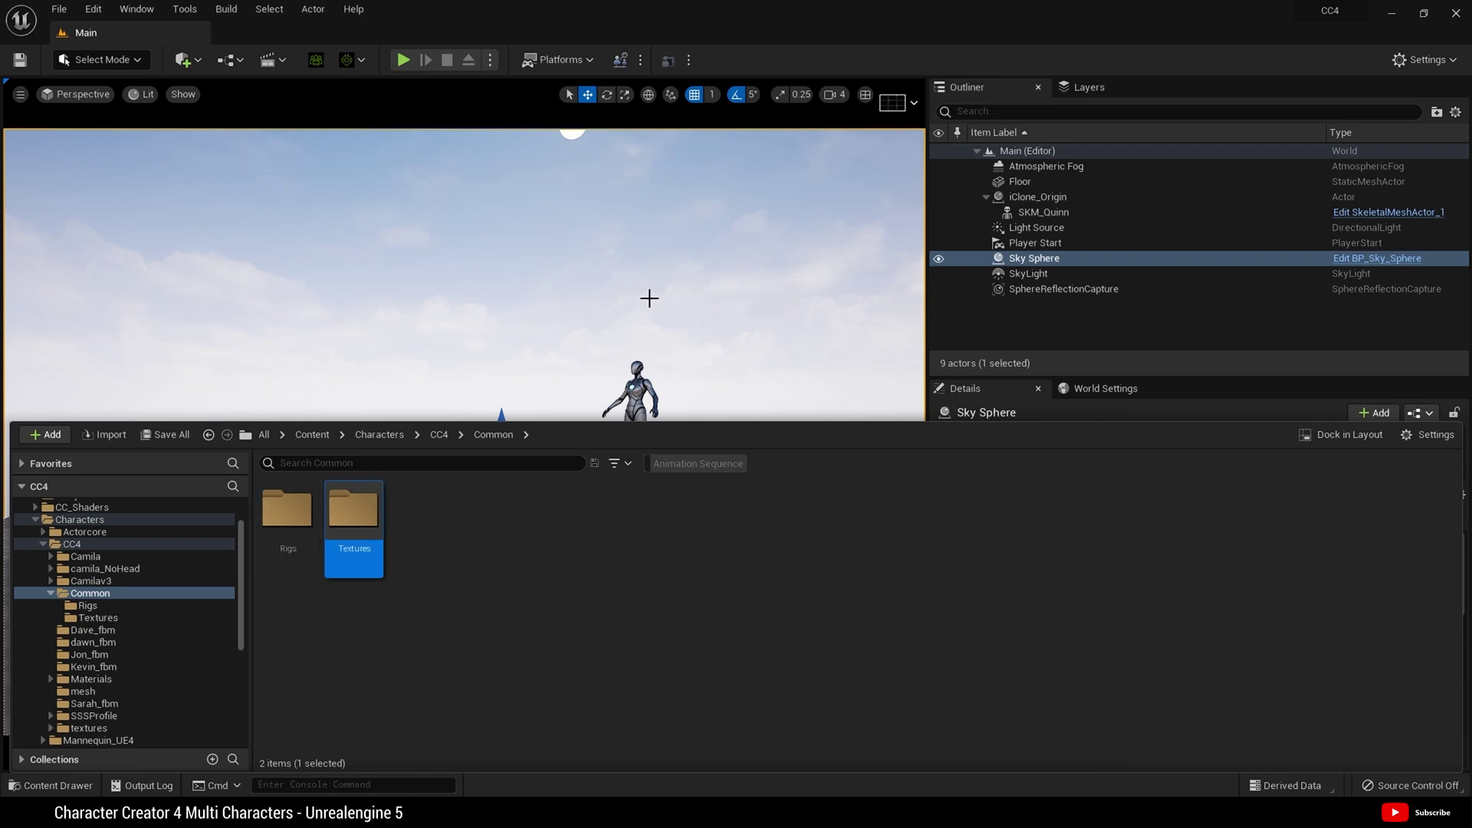
Move Dave_fbm, dawn_fbm, Jon_fbm, Kevin_fbm and Sarah_fbm into the Textures folder.
left_click(91, 544)
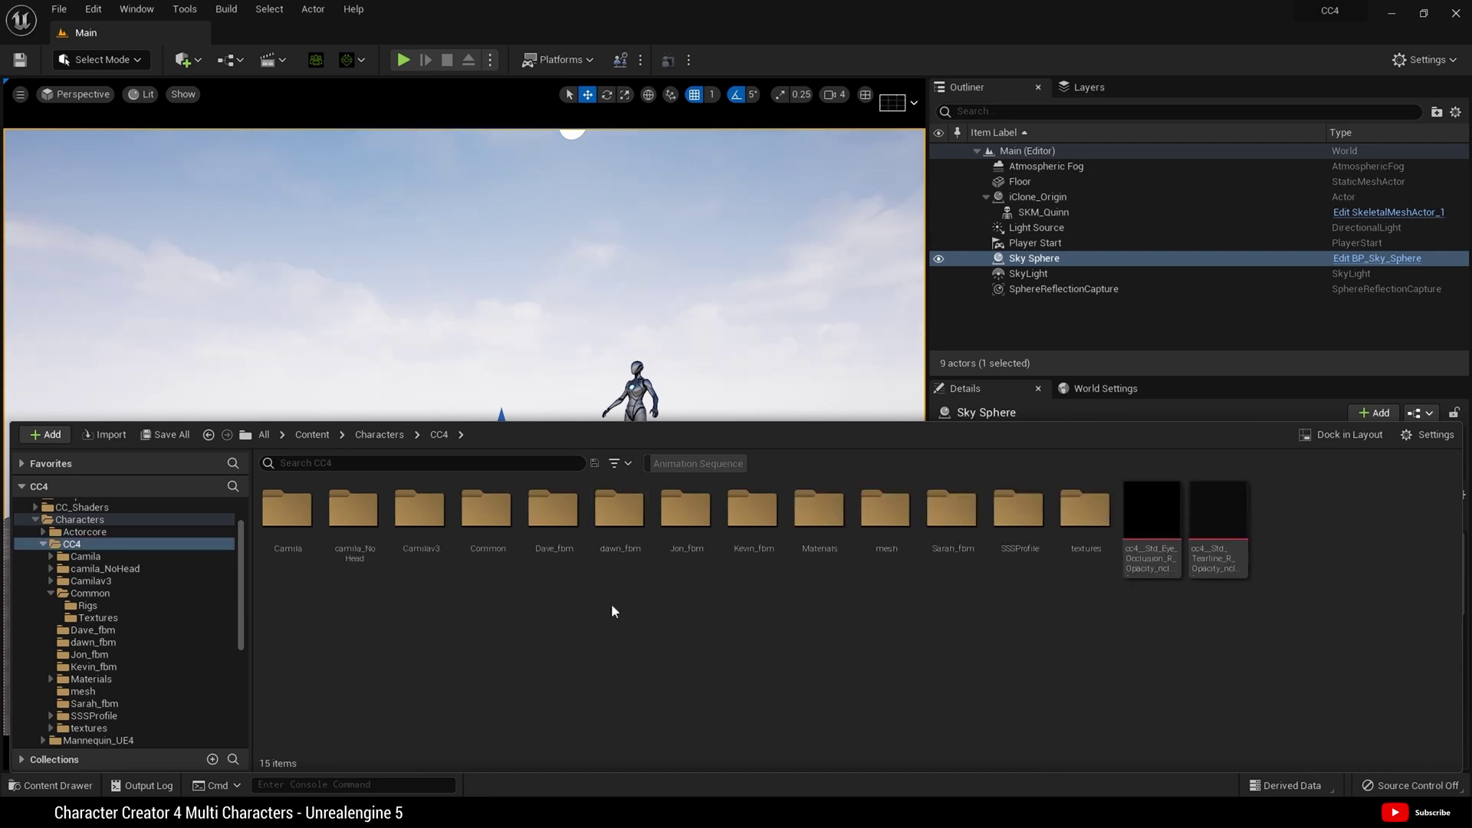
left_click(554, 537)
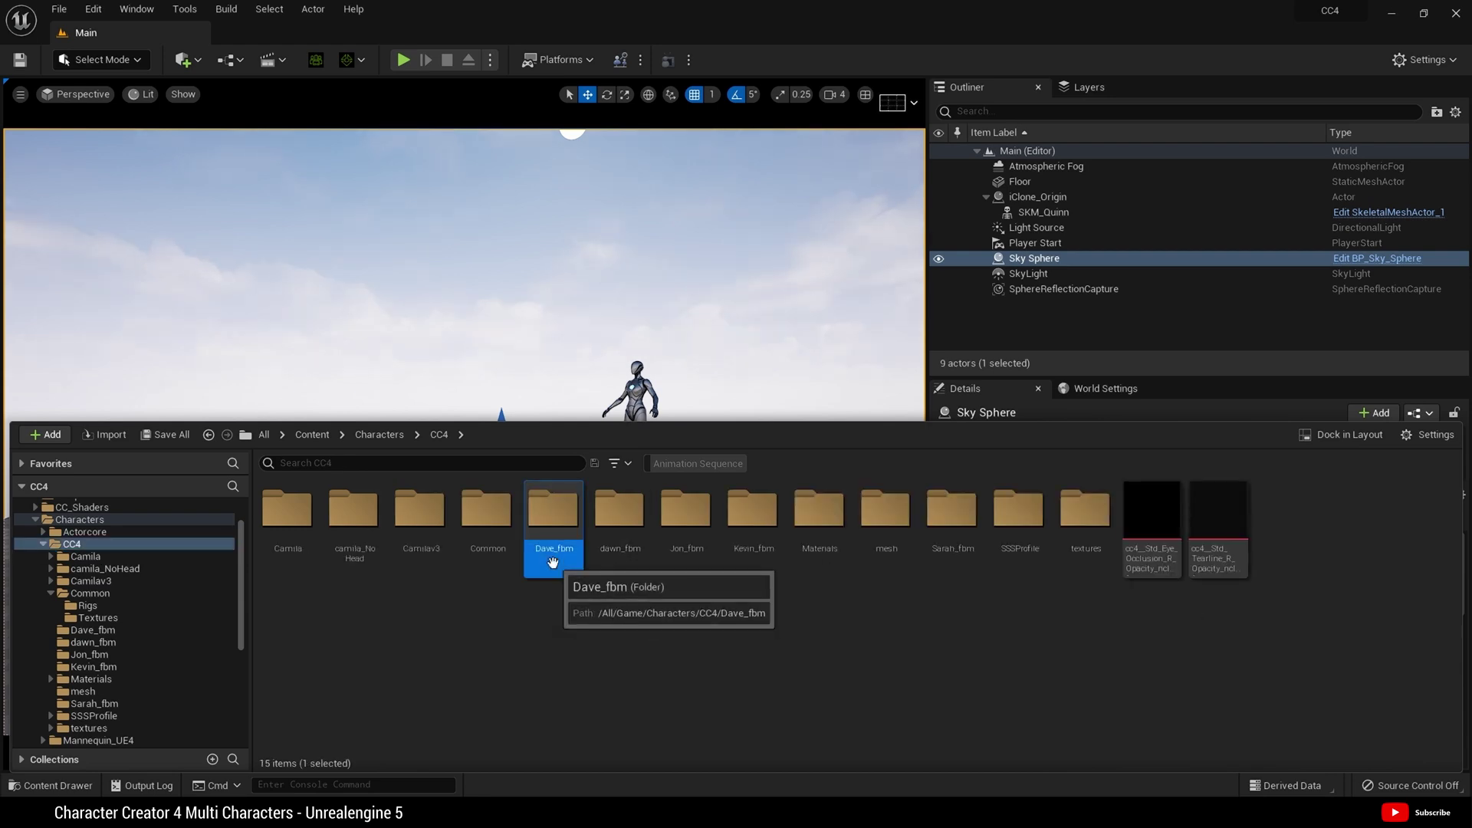
left_click(625, 557, "ctrl")
left_click(686, 571, "ctrl")
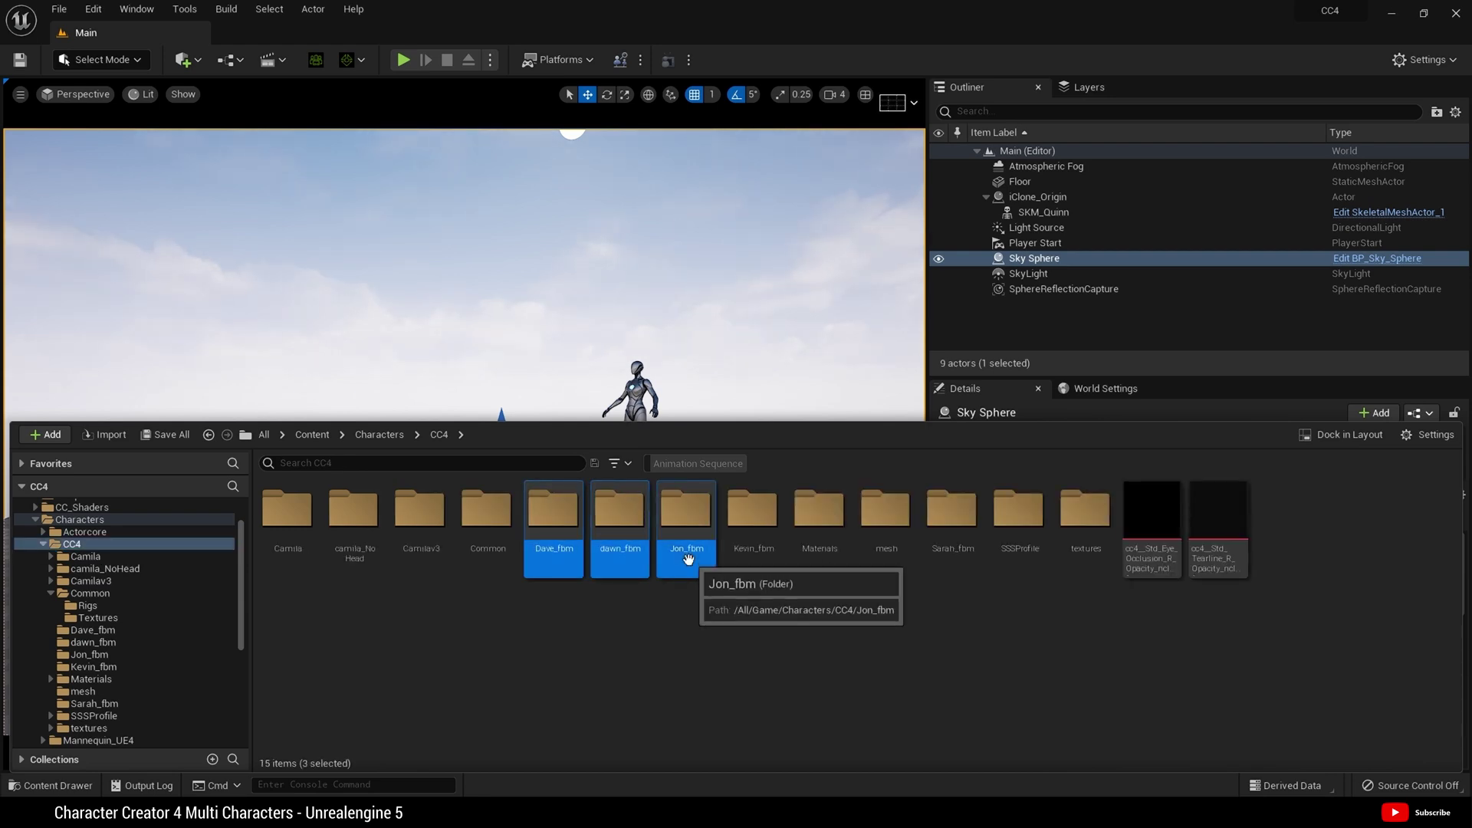
left_click(762, 553, "ctrl")
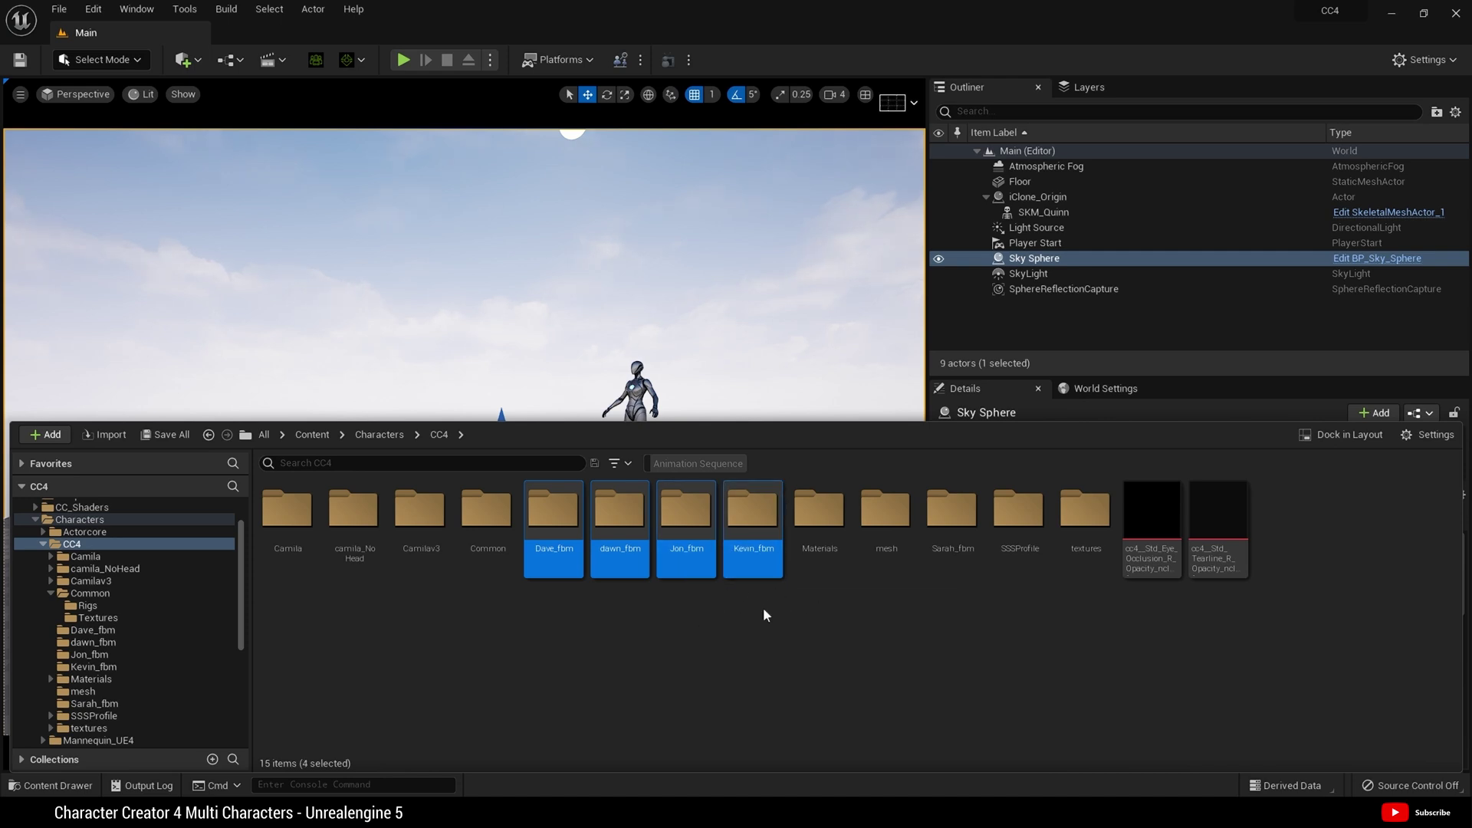
left_click(950, 558, "ctrl")
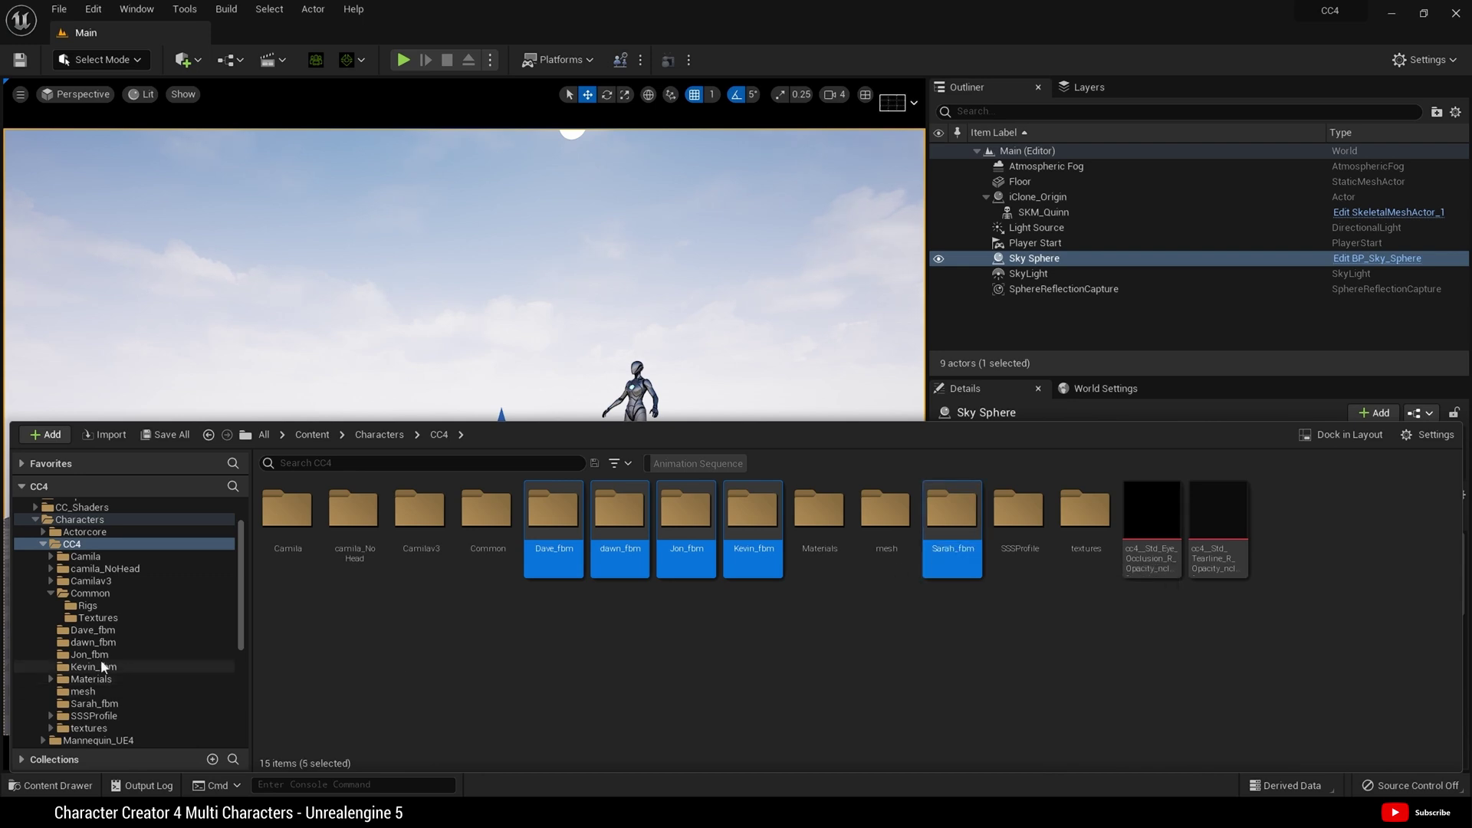
scroll(176, 643, "down", 2)
scroll(177, 645, "up", 2)
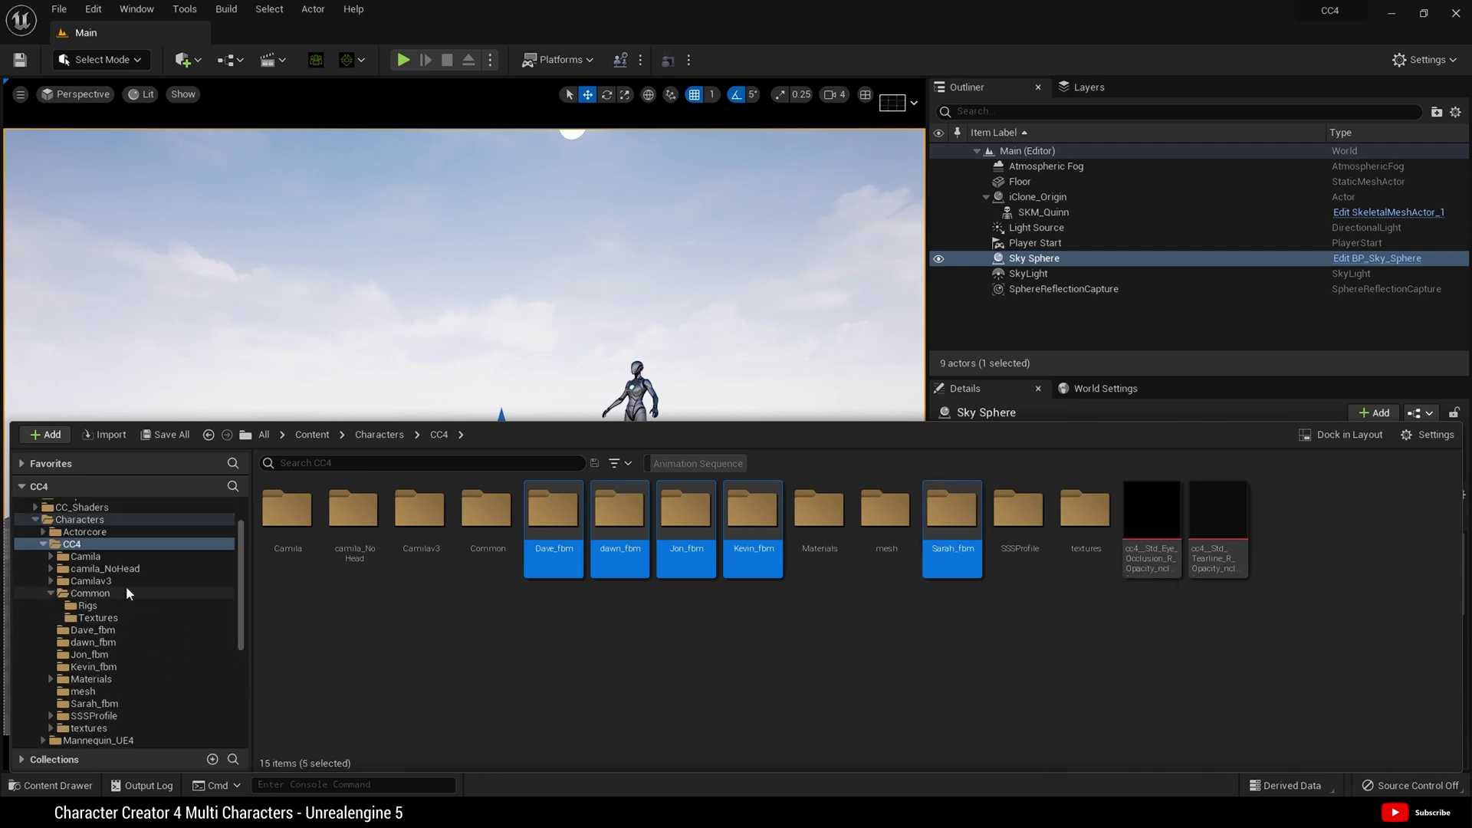
left_click_drag(556, 522, 108, 619)
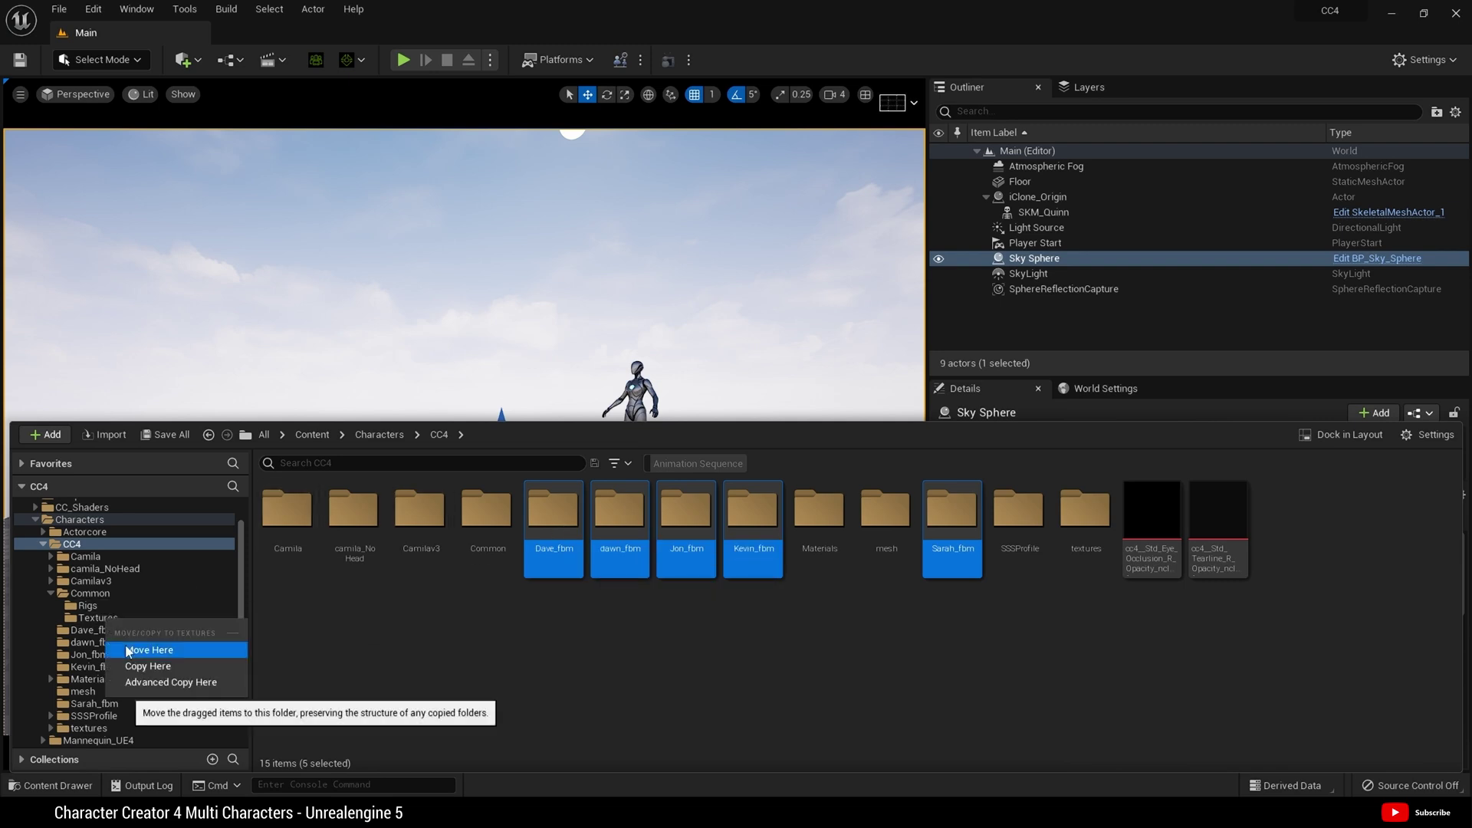
left_click(127, 649)
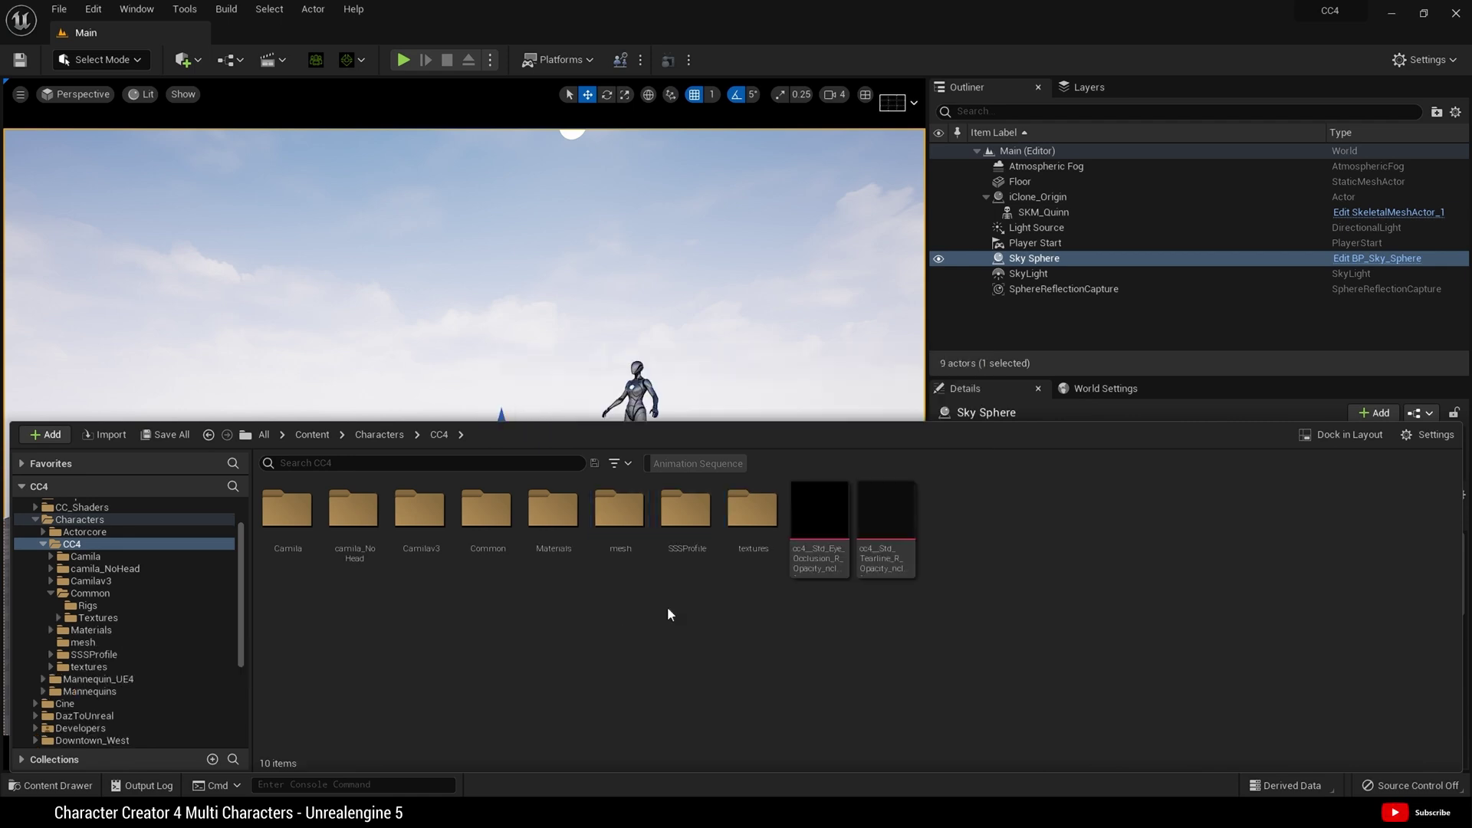
Move the Dave, dawn, Jon, Kevin and Sarah texture folders into Common/Textures.
double_click(760, 539)
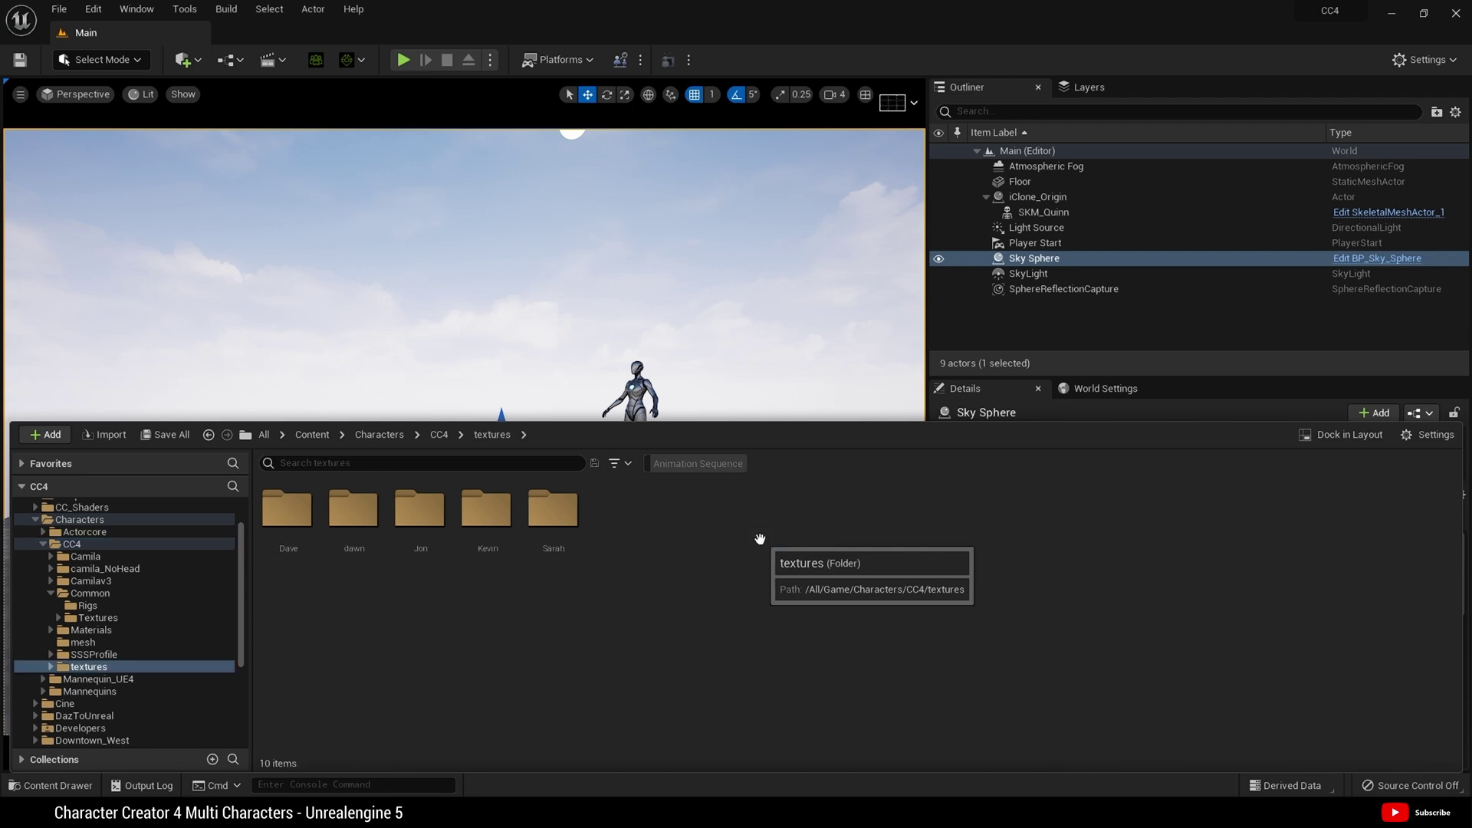
double_click(553, 508)
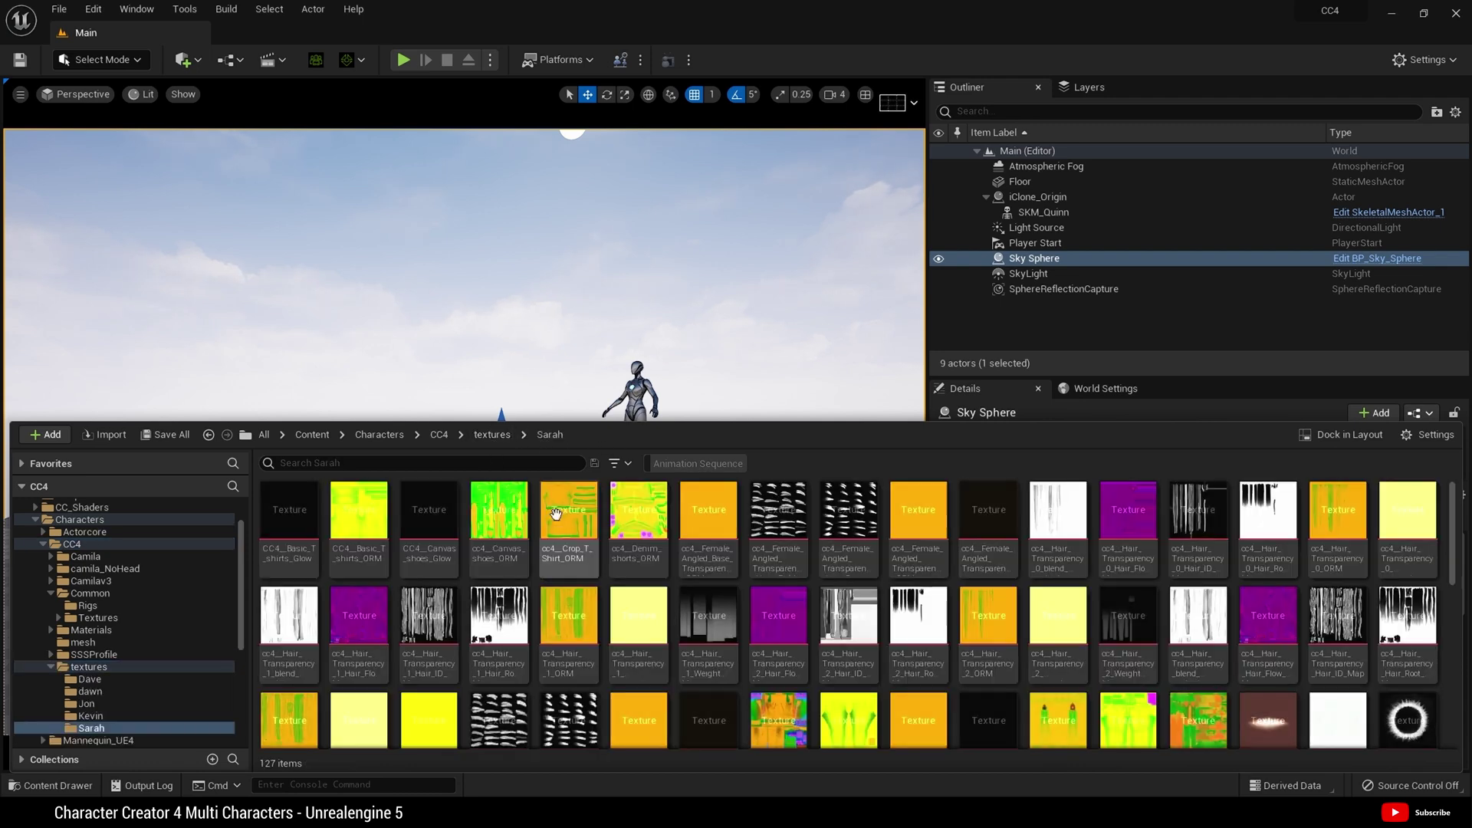
left_click(493, 435)
left_click(285, 522)
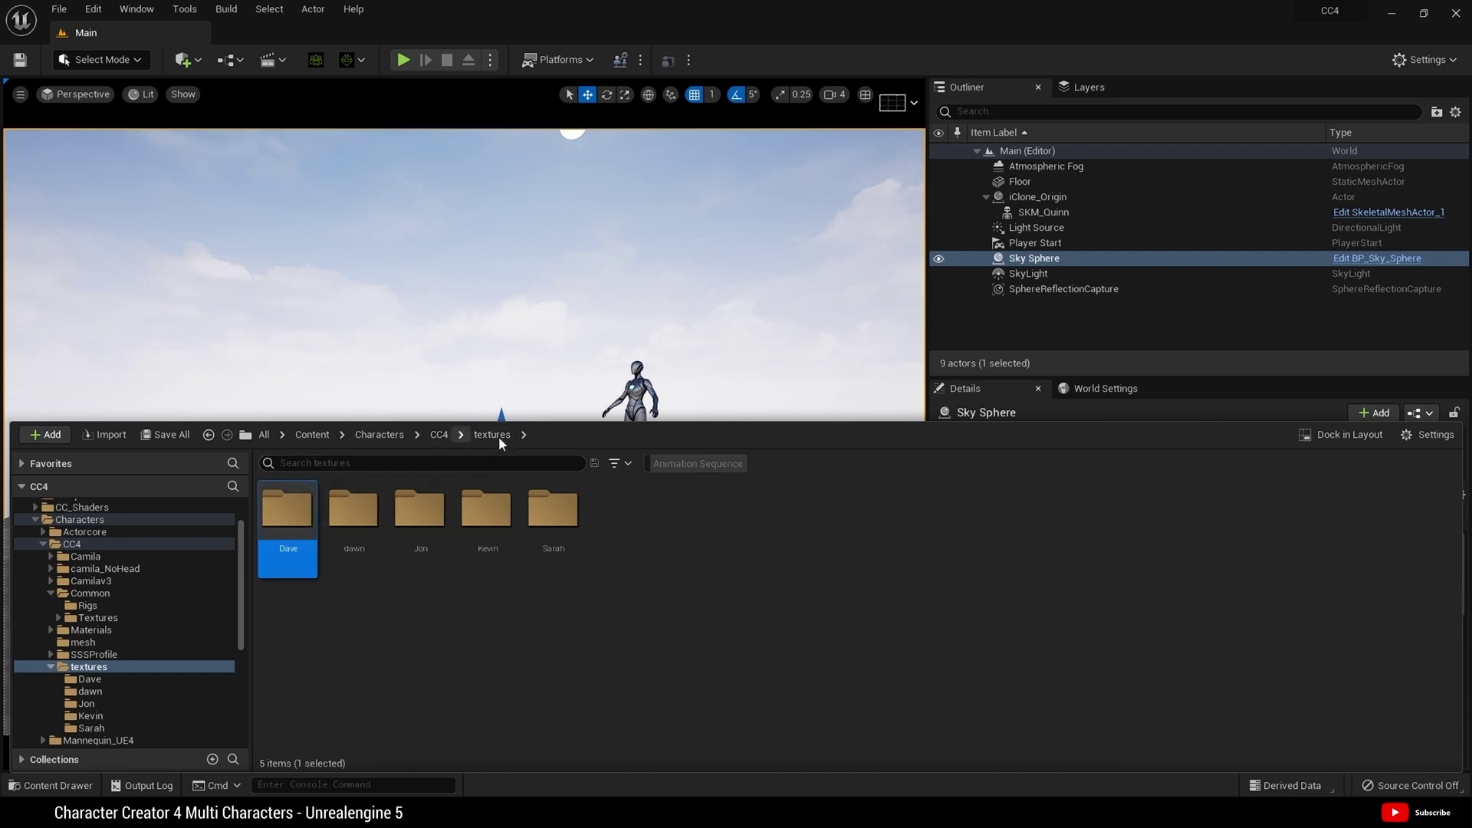
left_click(357, 521, "ctrl")
left_click(425, 523, "ctrl")
left_click(497, 528, "ctrl")
left_click(552, 523, "ctrl")
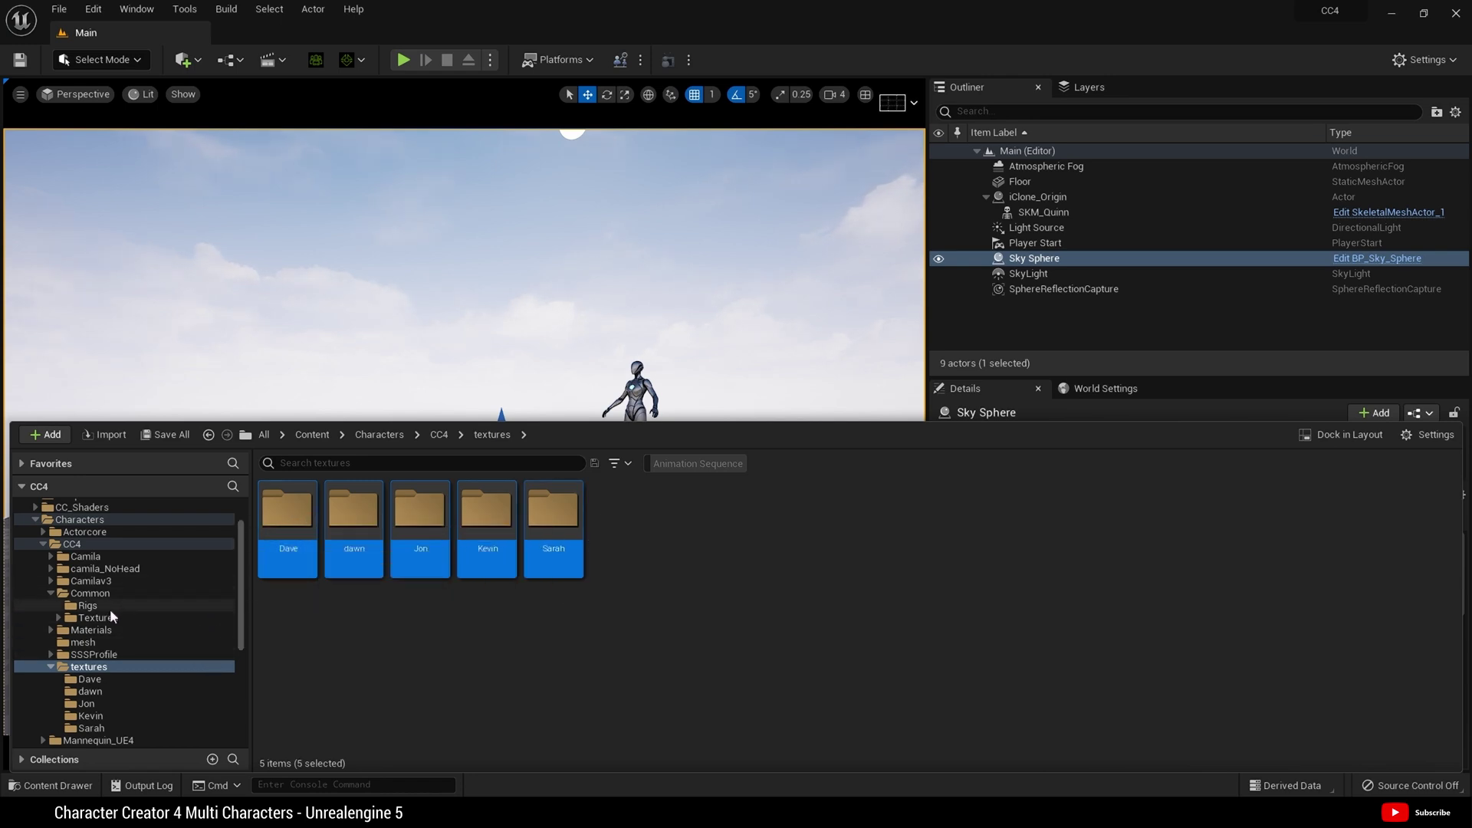
left_click_drag(287, 521, 98, 621)
left_click(120, 650)
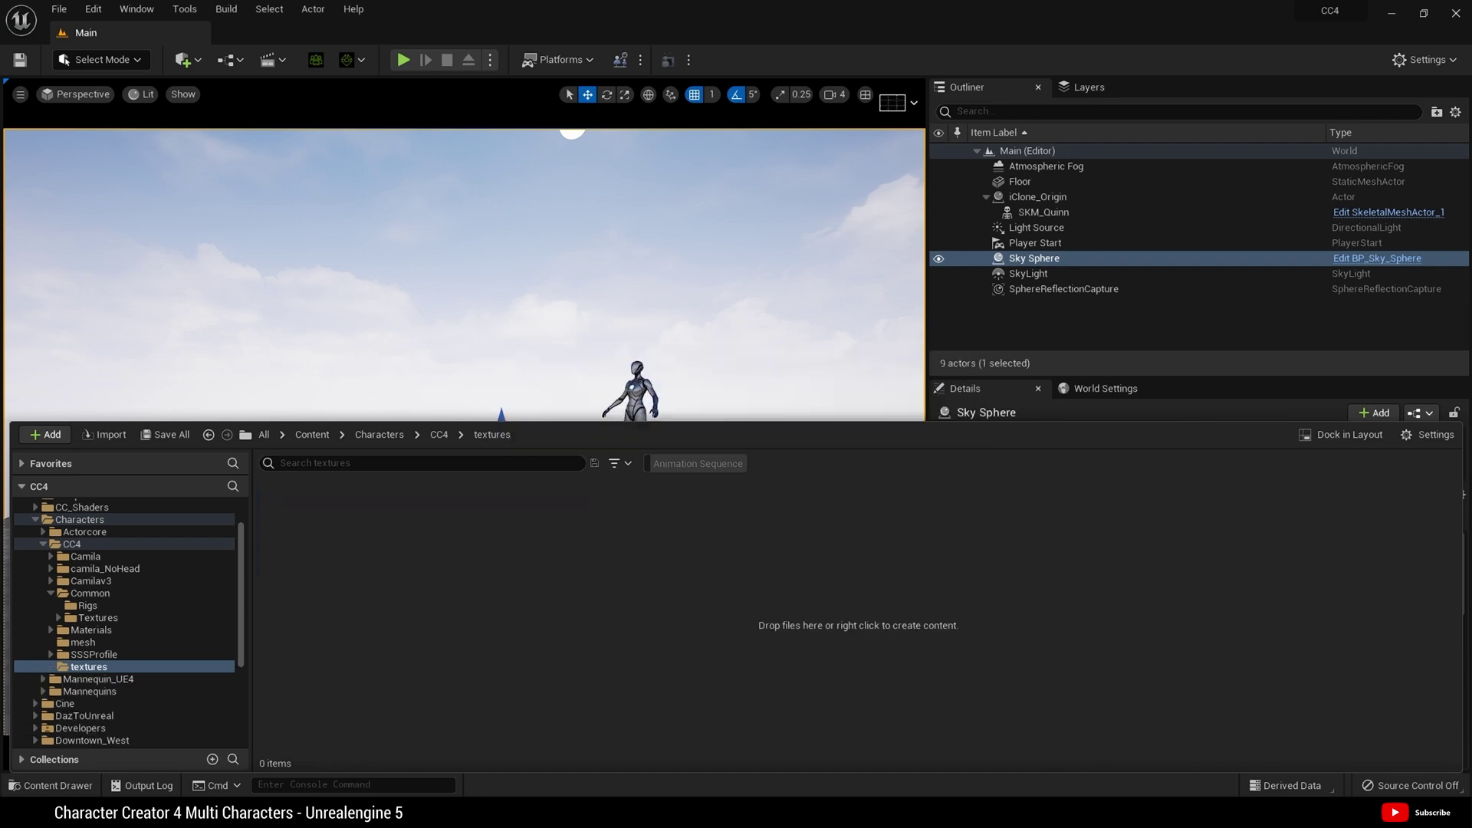
Delete the now-empty textures folder from CC4.
left_click(439, 435)
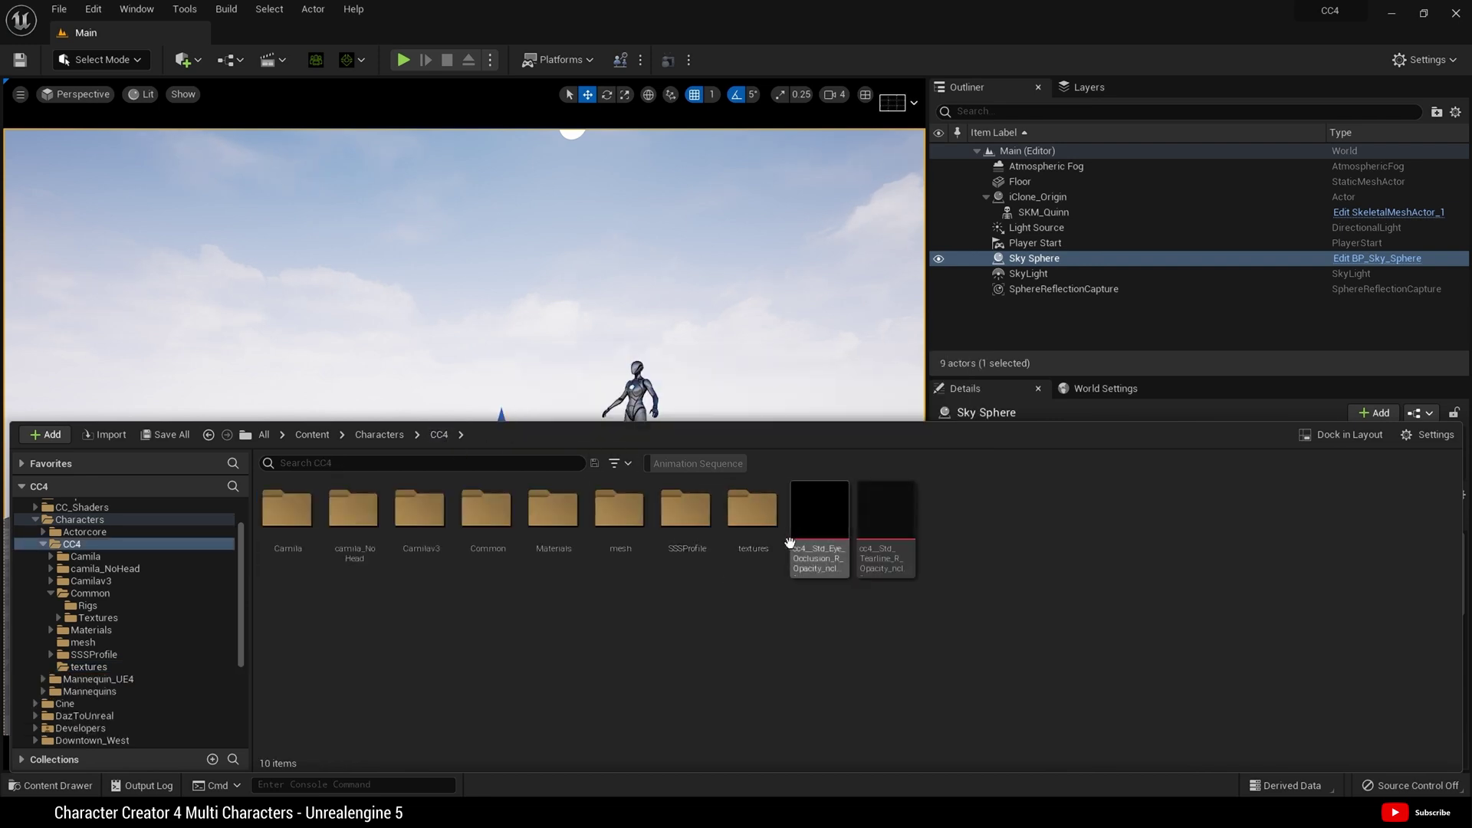
right_click(753, 513)
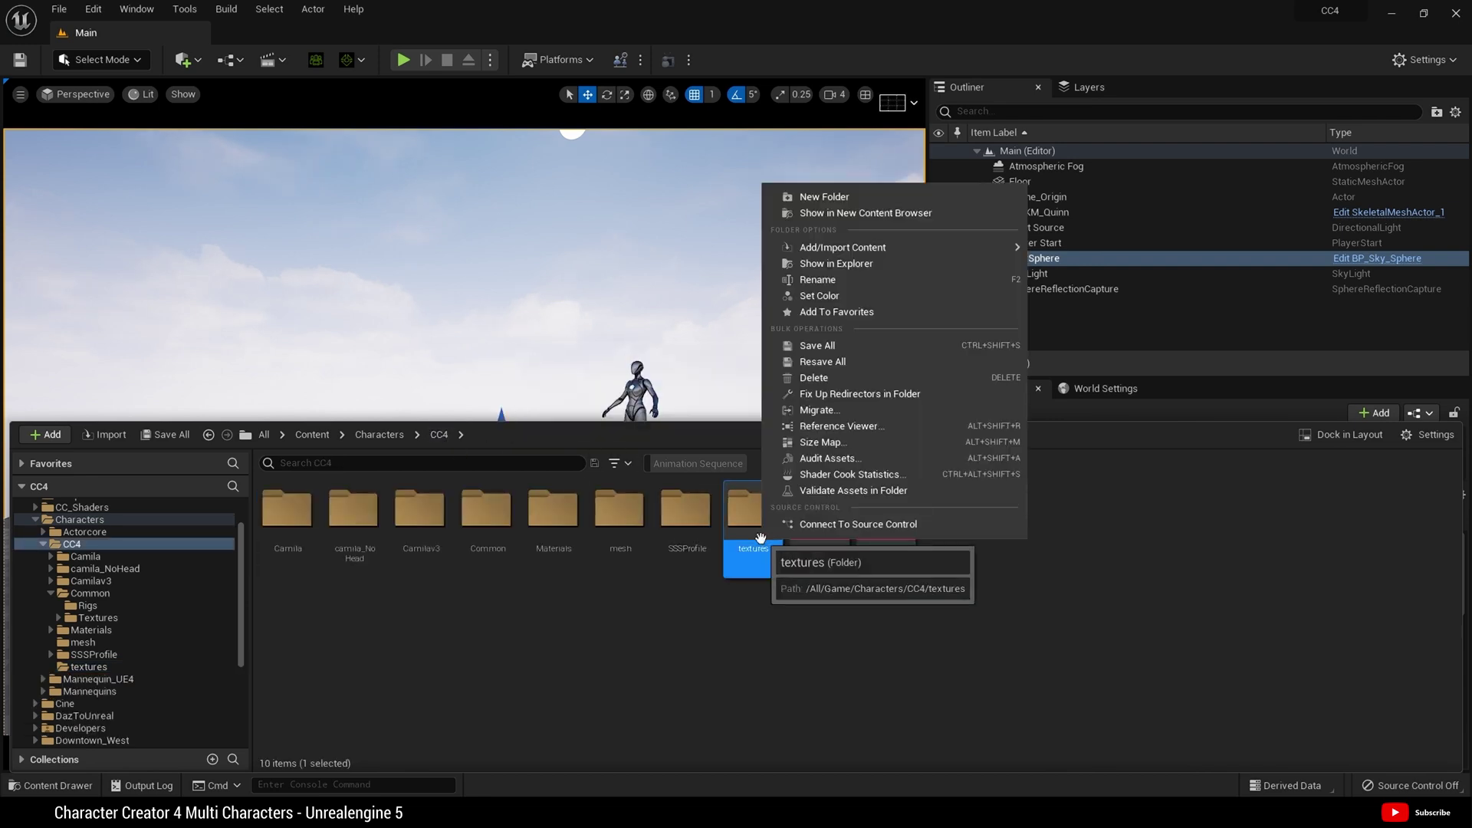
left_click(825, 378)
left_click(866, 409)
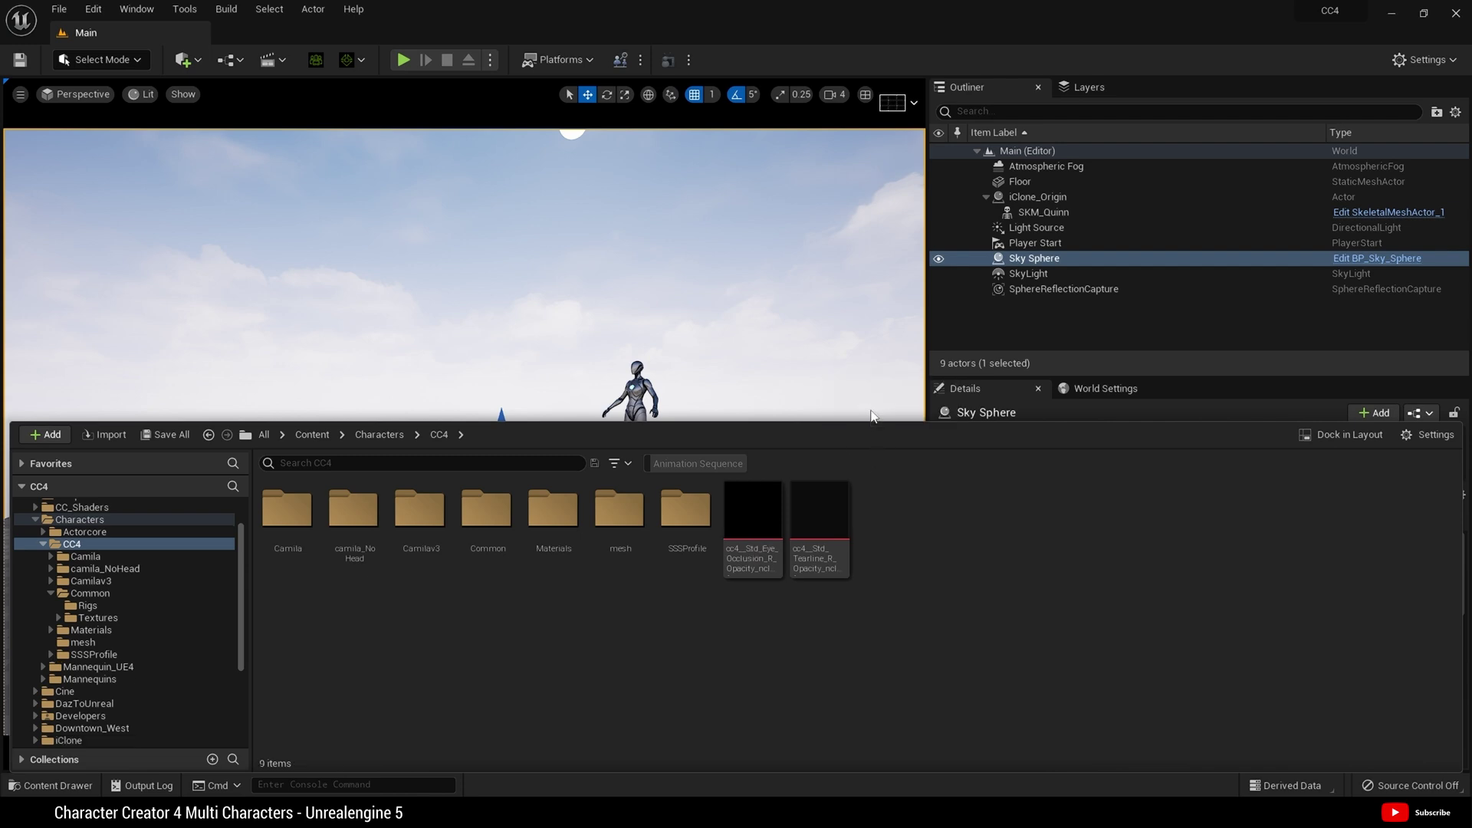
Move SSSProfile and the Eye_Occlusion and Tearline textures into Common/Textures.
double_click(682, 535)
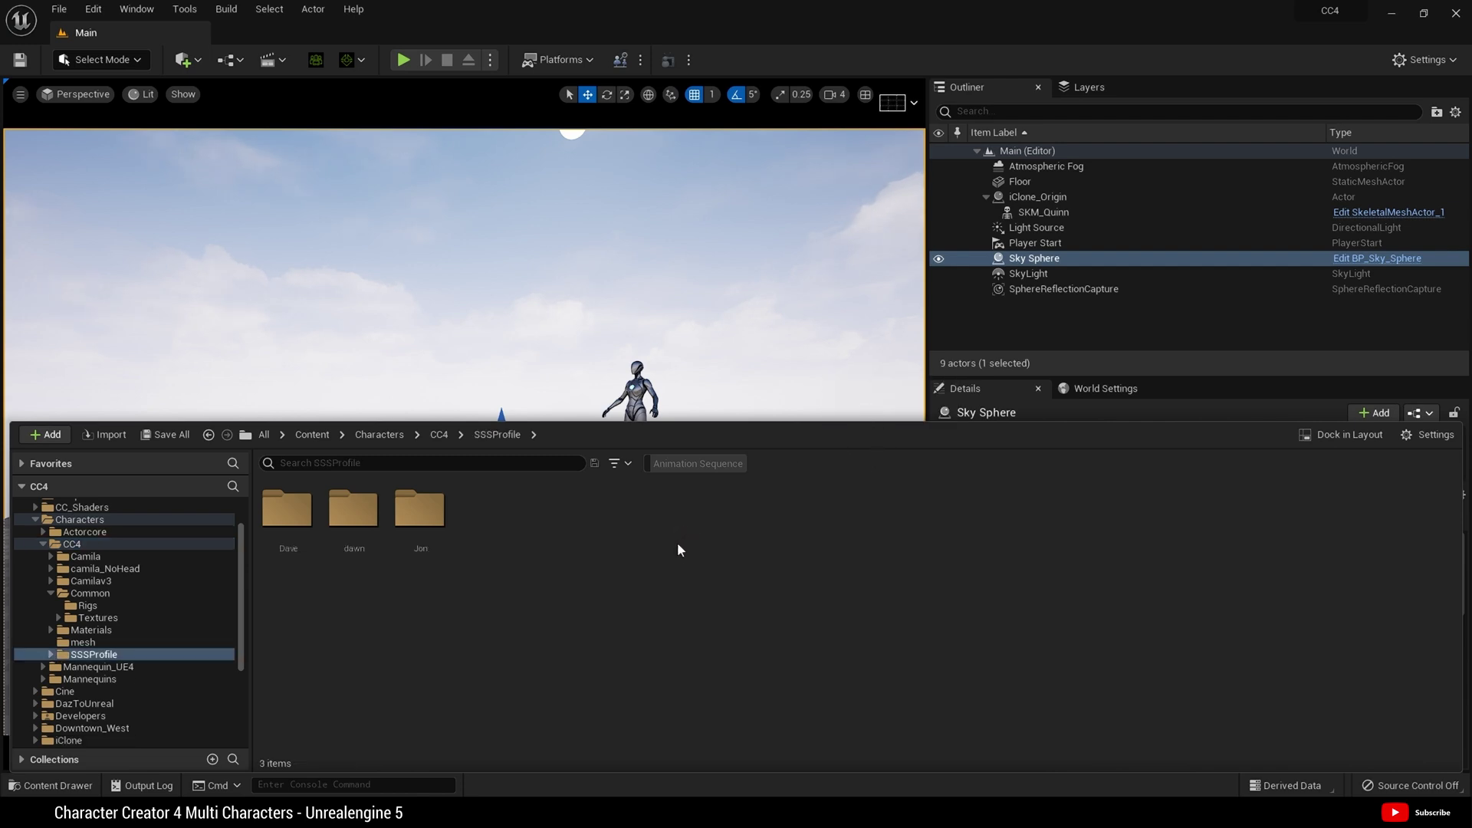
double_click(425, 512)
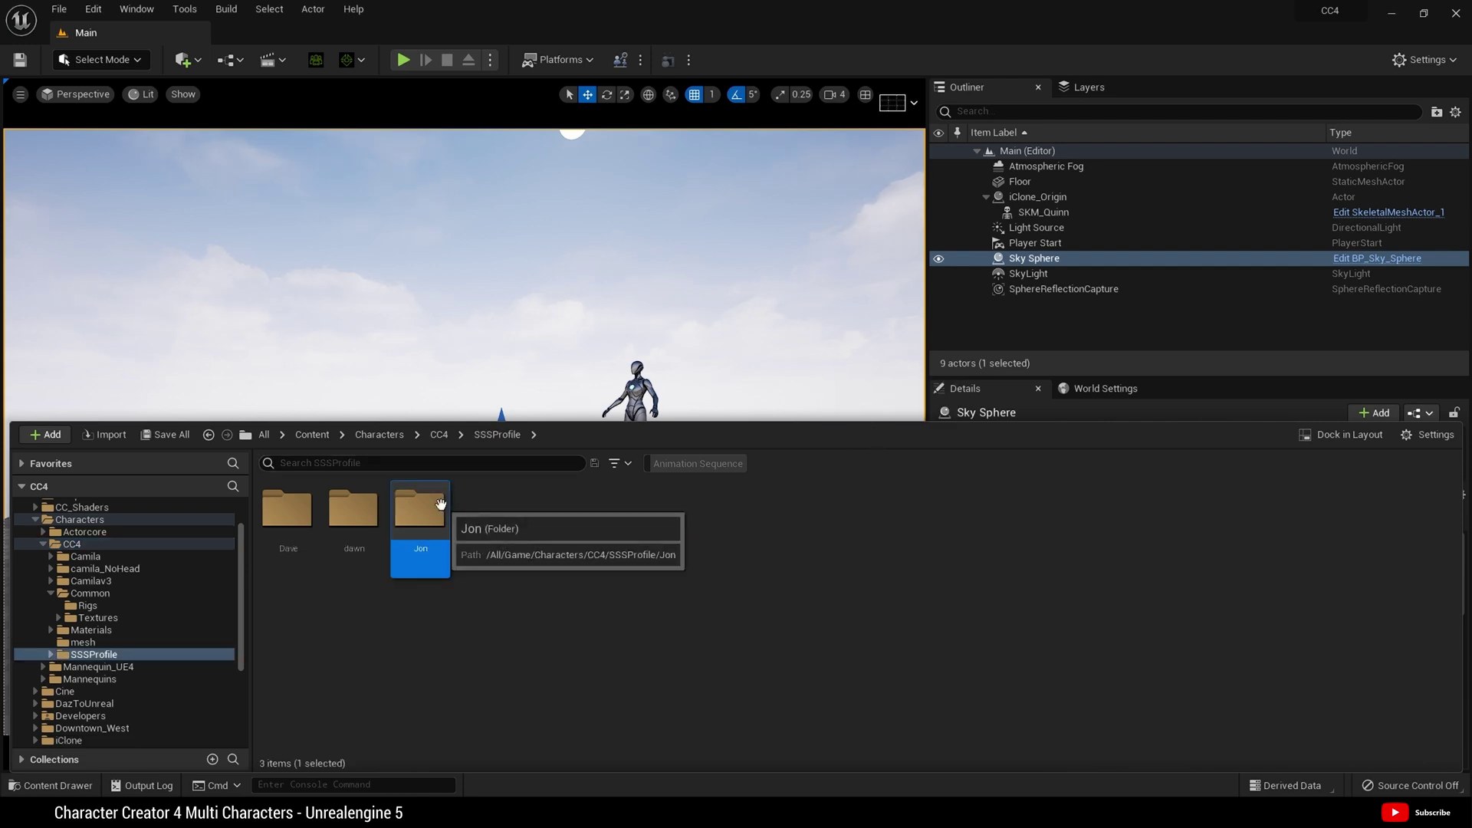
left_click(456, 435)
left_click(443, 431)
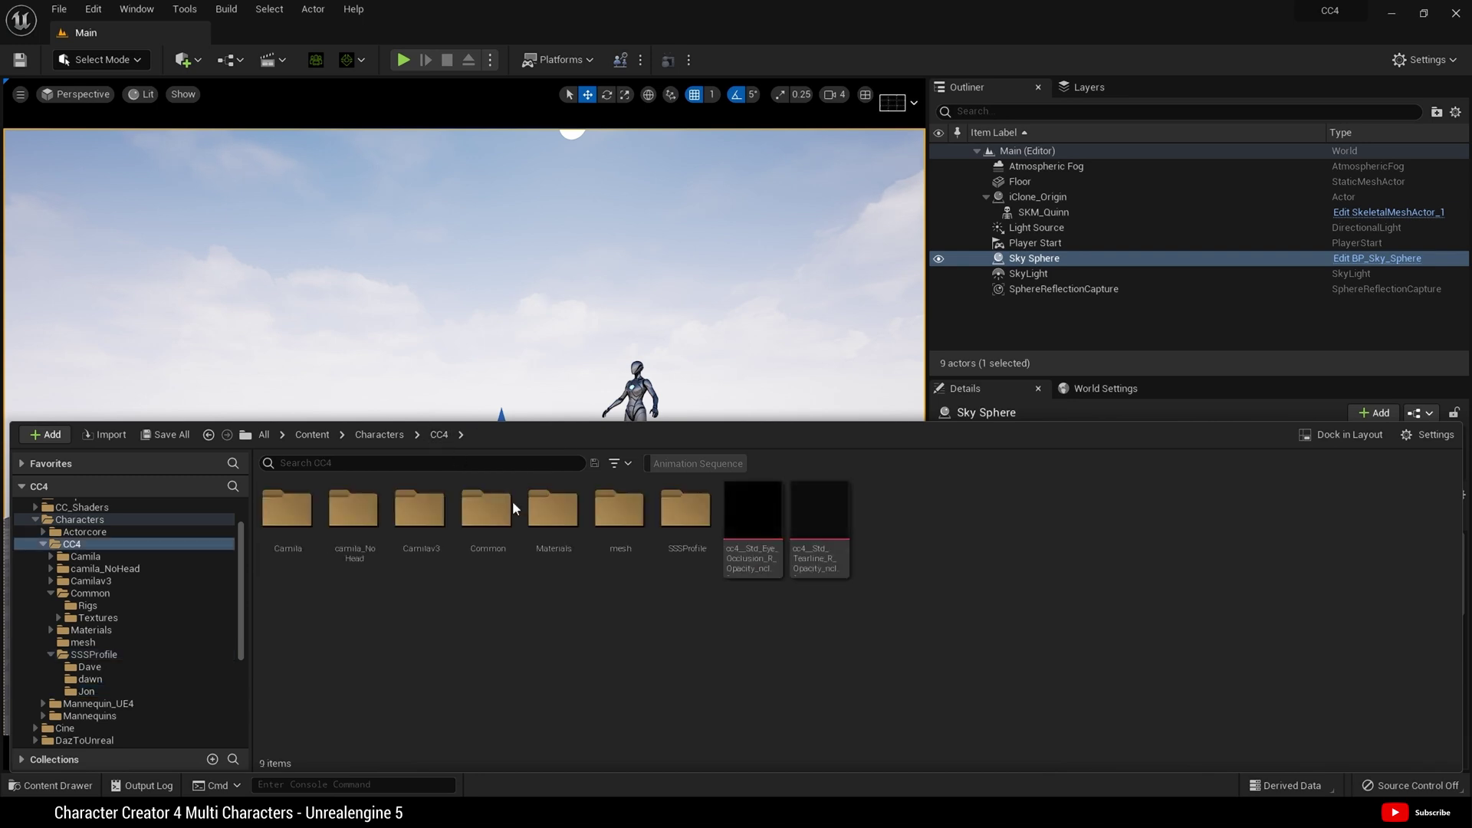
left_click(686, 521)
left_click(753, 530, "ctrl")
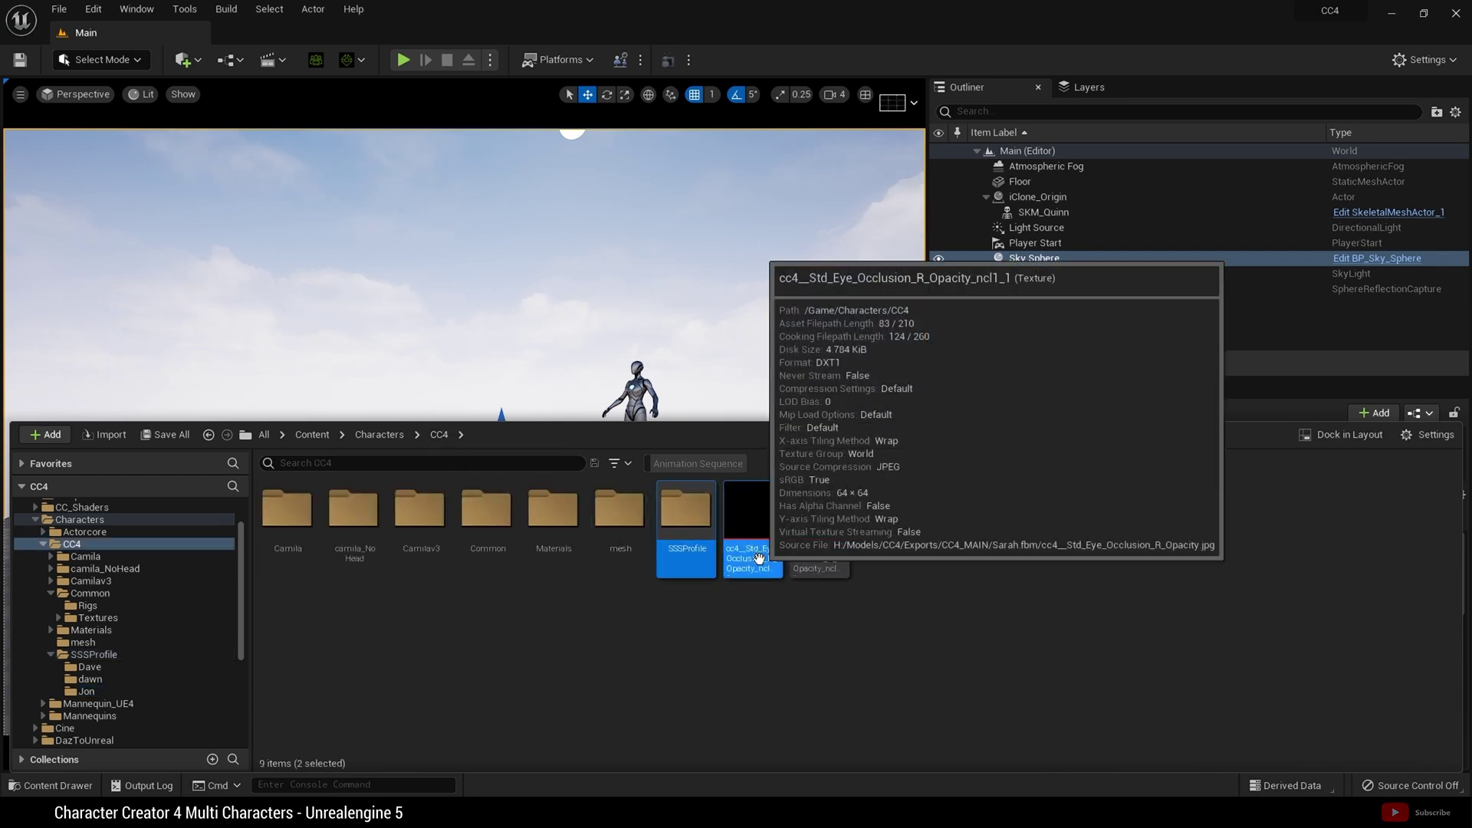
left_click(828, 556, "ctrl")
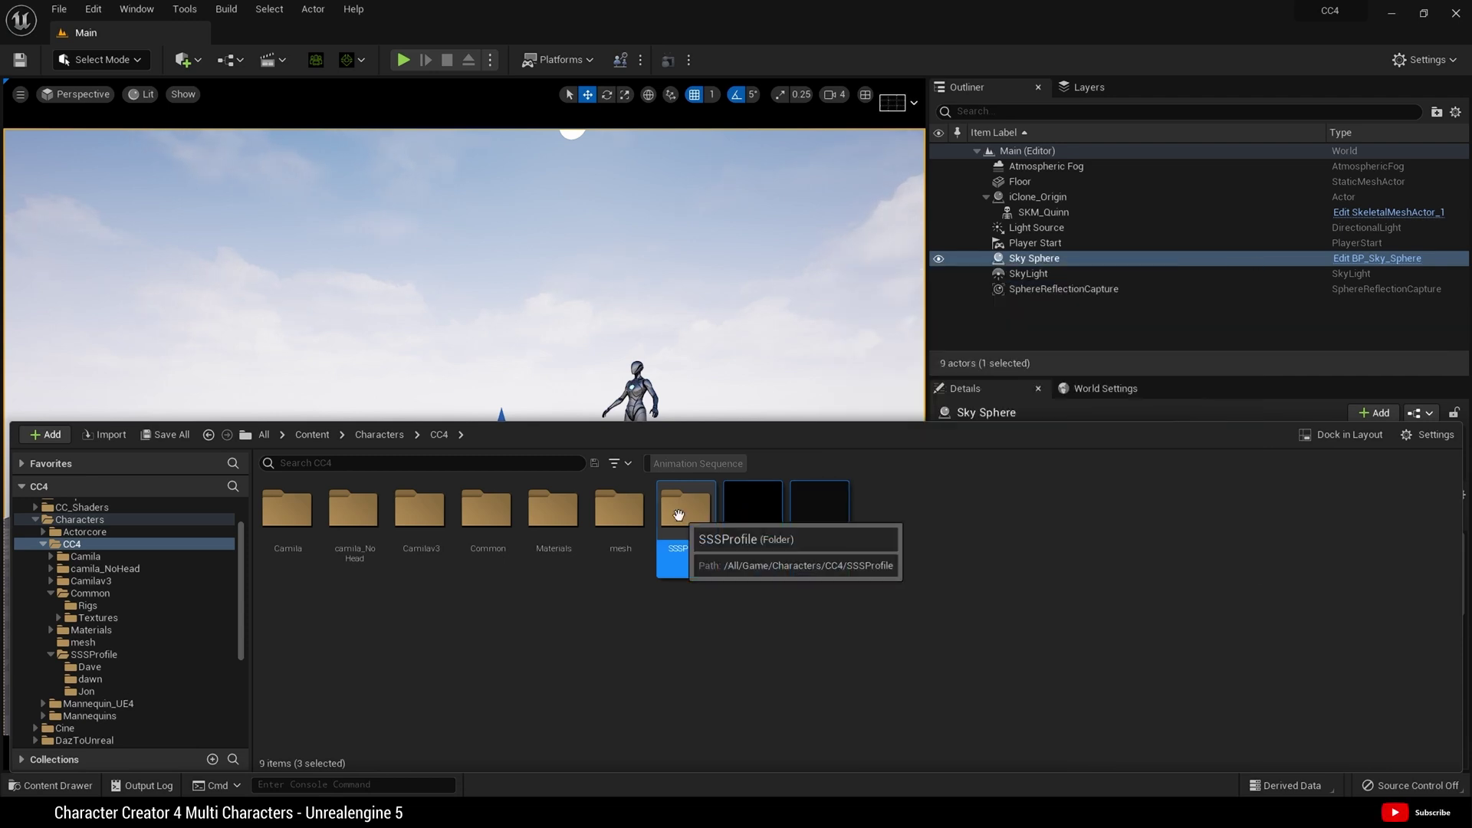
left_click_drag(677, 512, 107, 627)
left_click(146, 652)
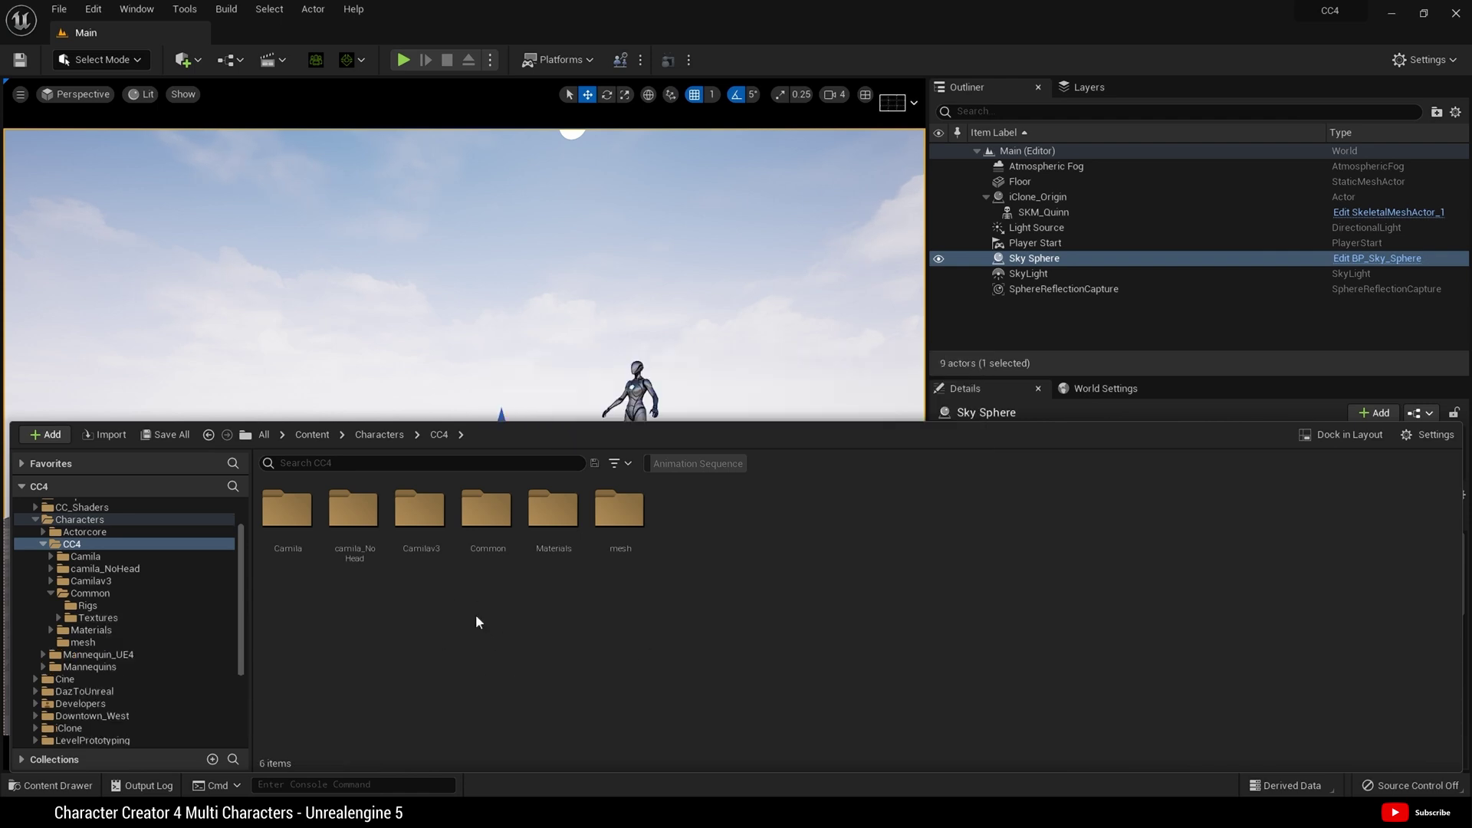
Move the Materials folder into the Common folder.
left_click_drag(475, 619, 263, 562)
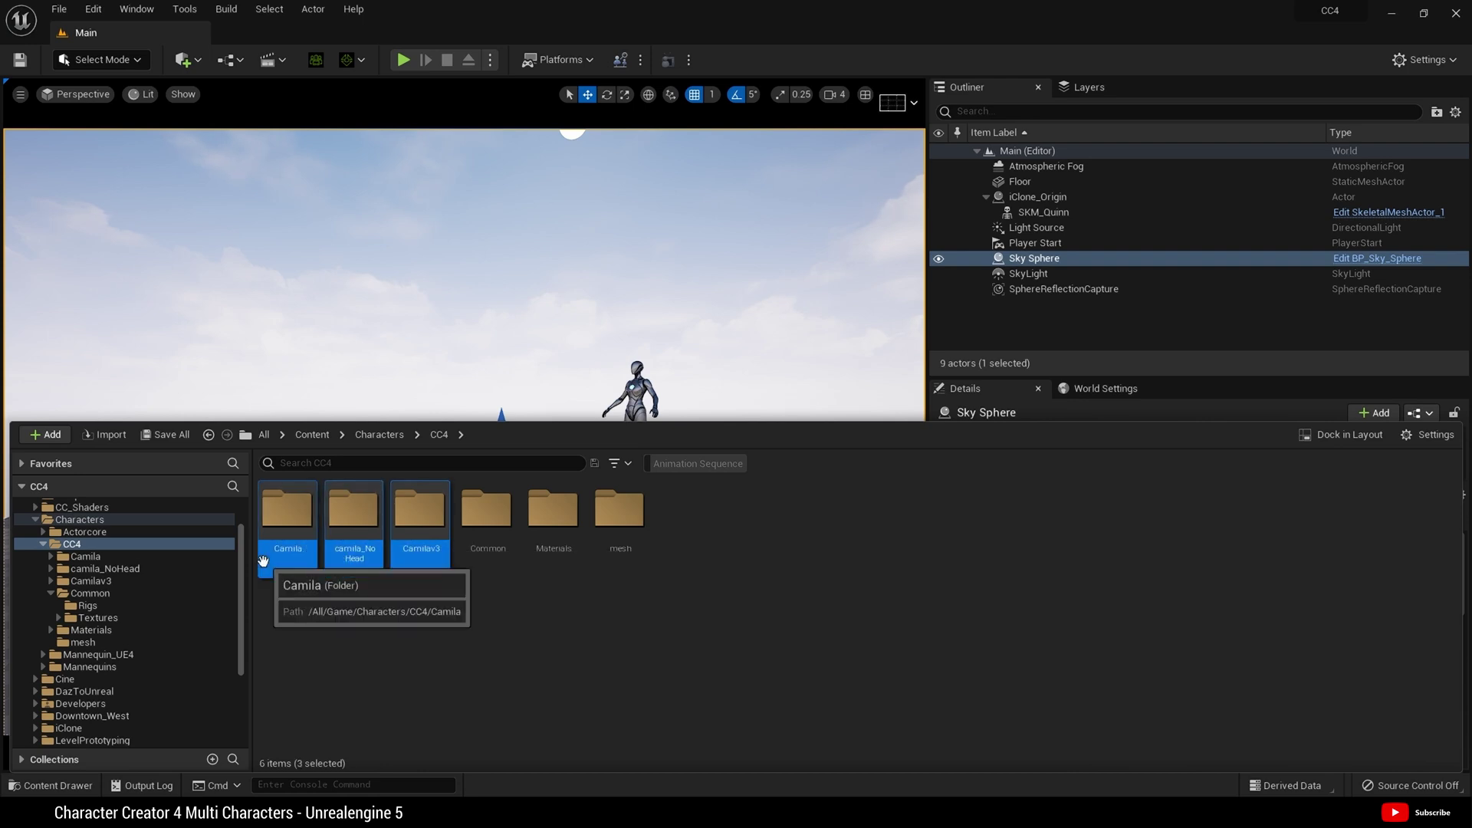
left_click(486, 552)
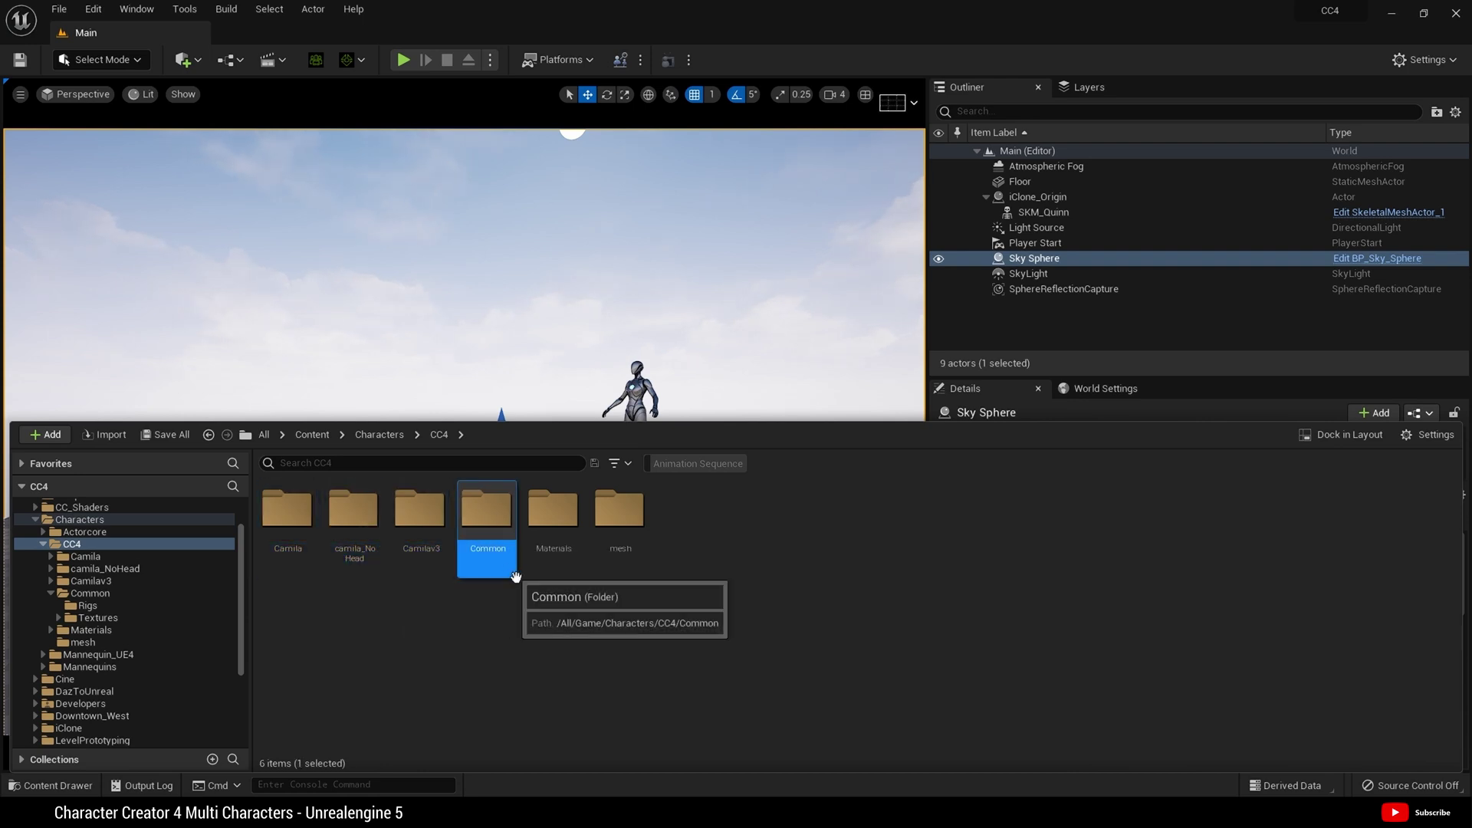
left_click(541, 570, "ctrl")
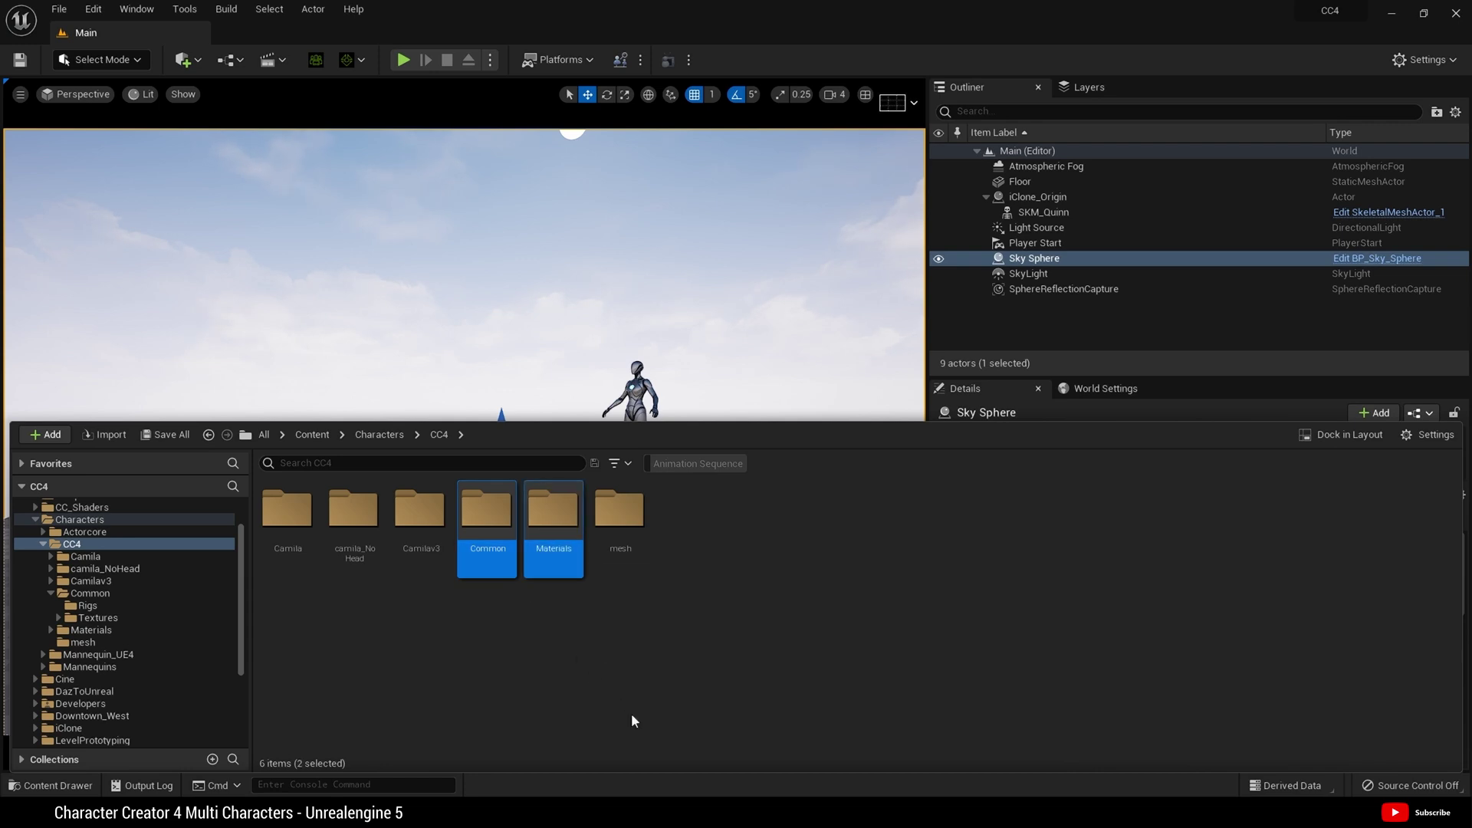
left_click(634, 650)
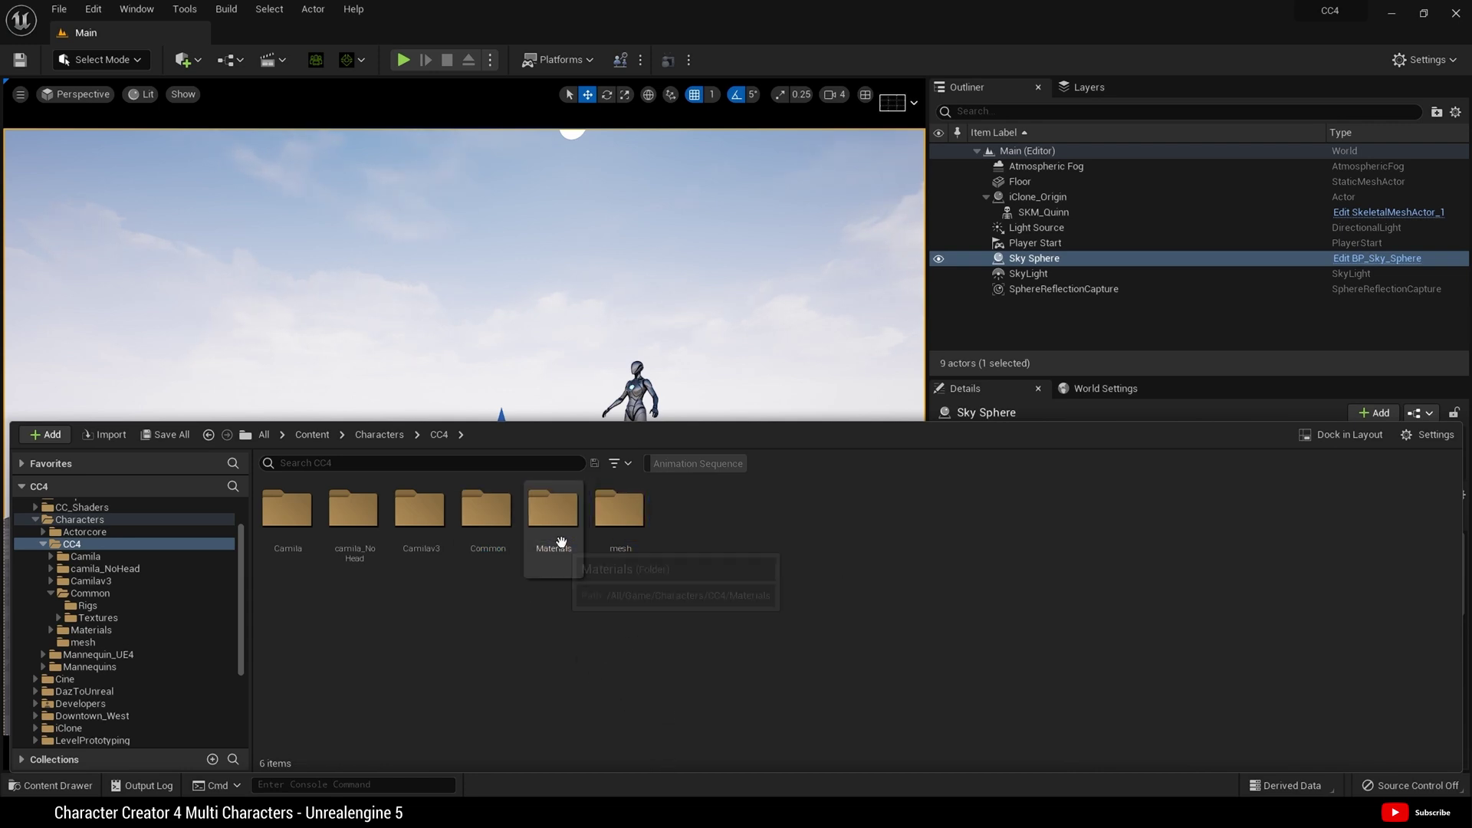
left_click_drag(561, 541, 487, 532)
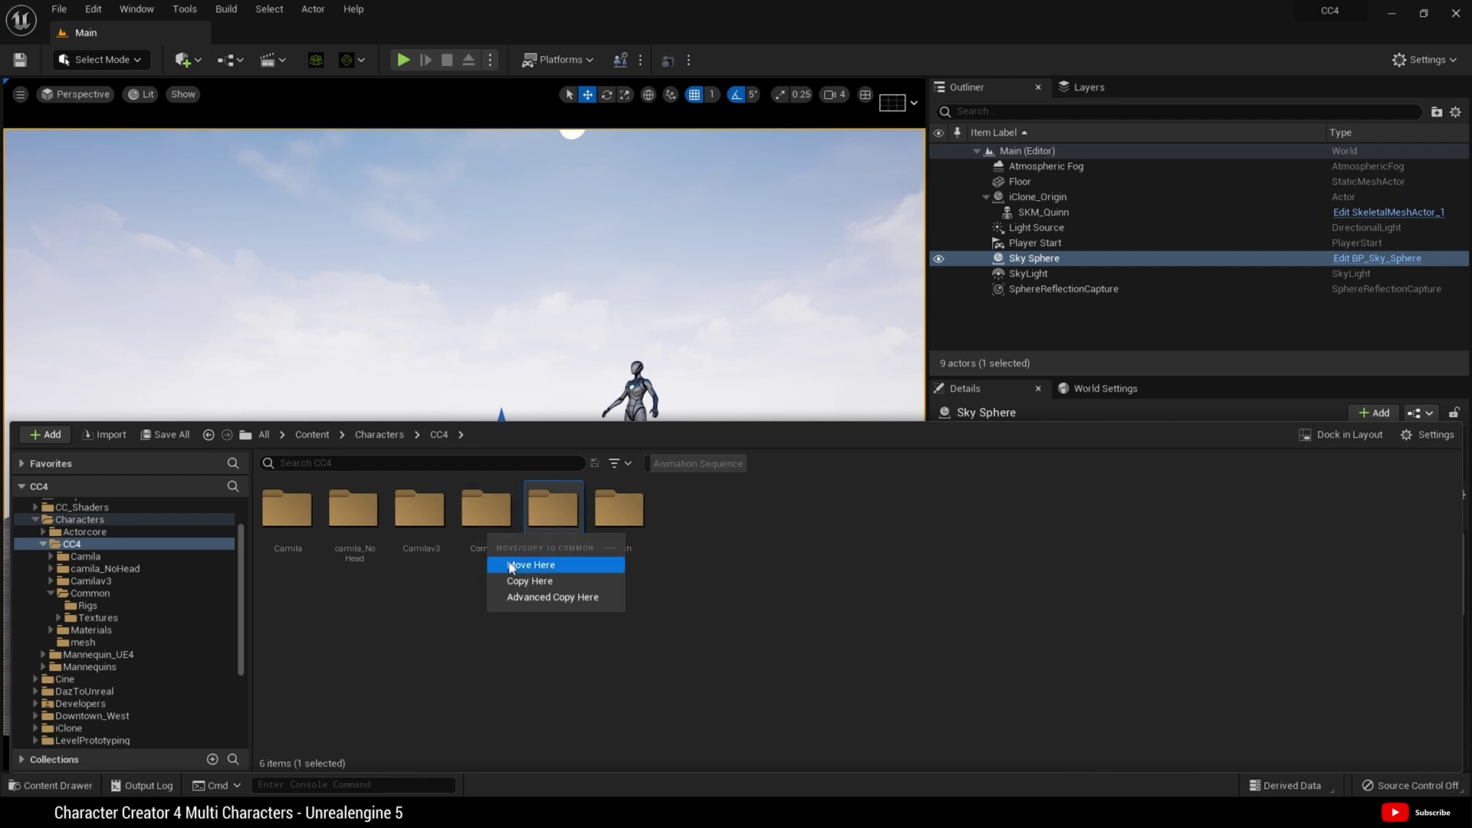
left_click(512, 564)
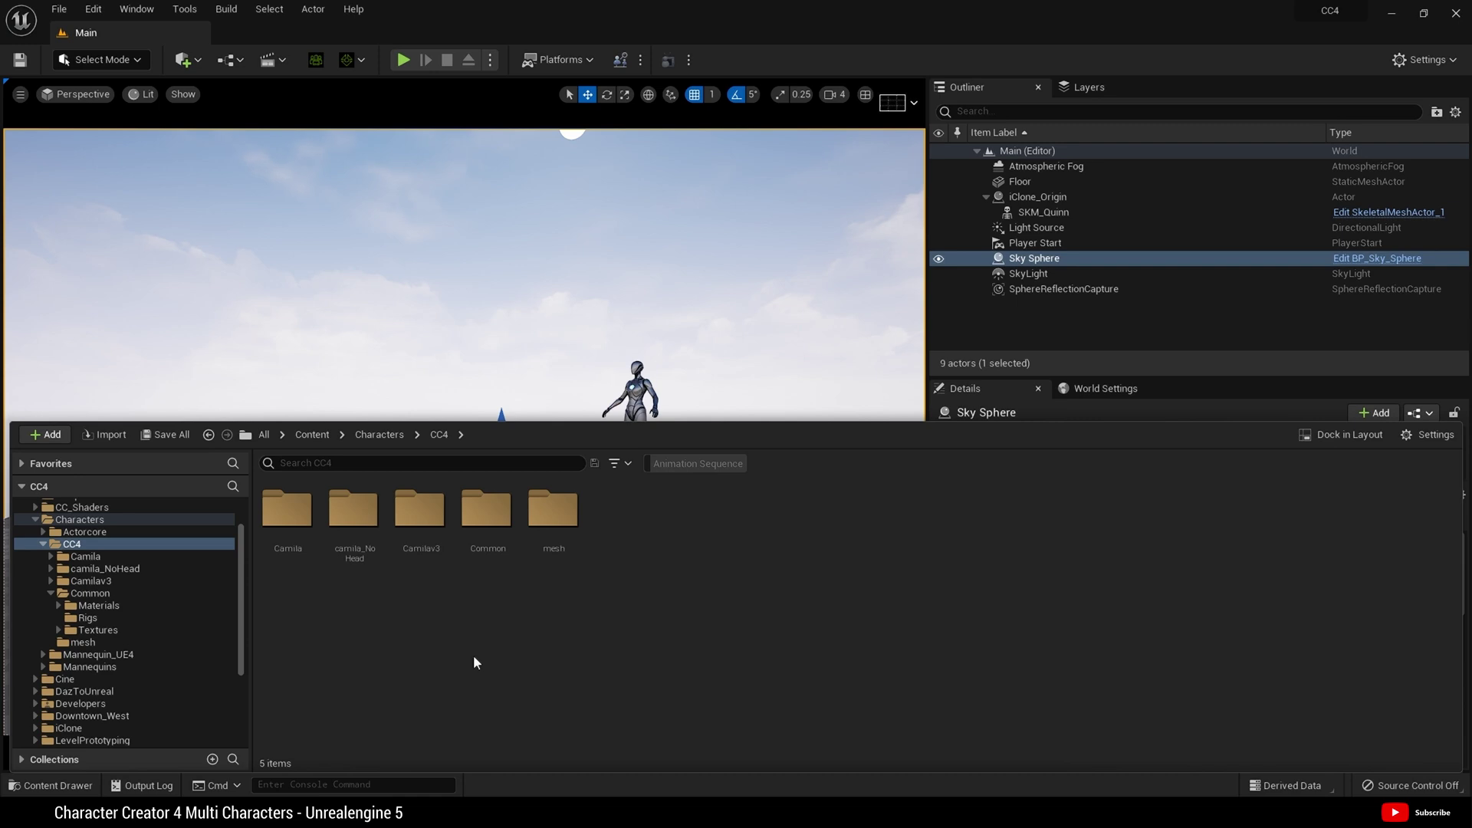
Select the mesh folder in CC4.
left_click(486, 521)
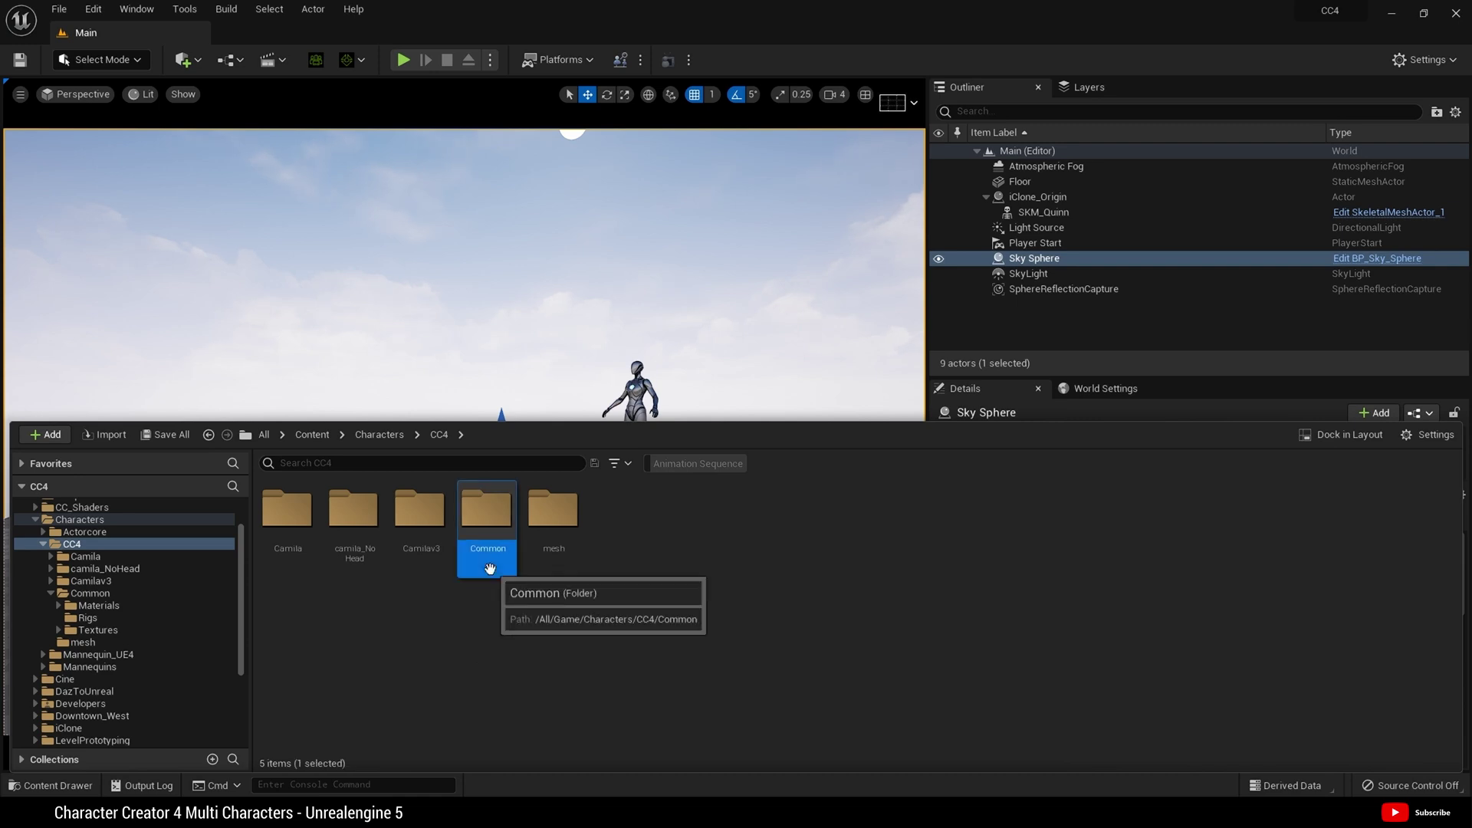
left_click(553, 529, "ctrl")
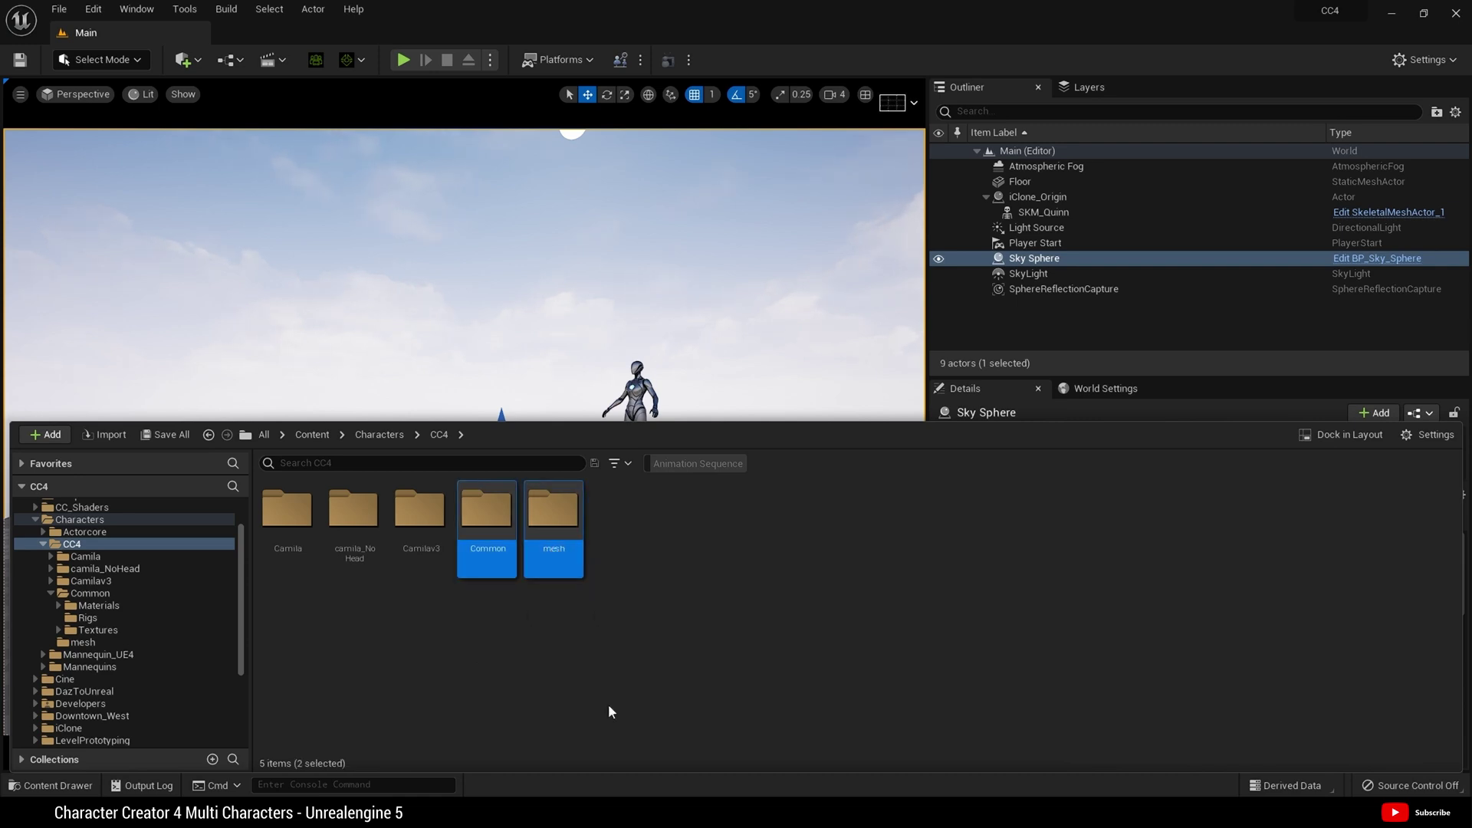
left_click(572, 664)
left_click(474, 545)
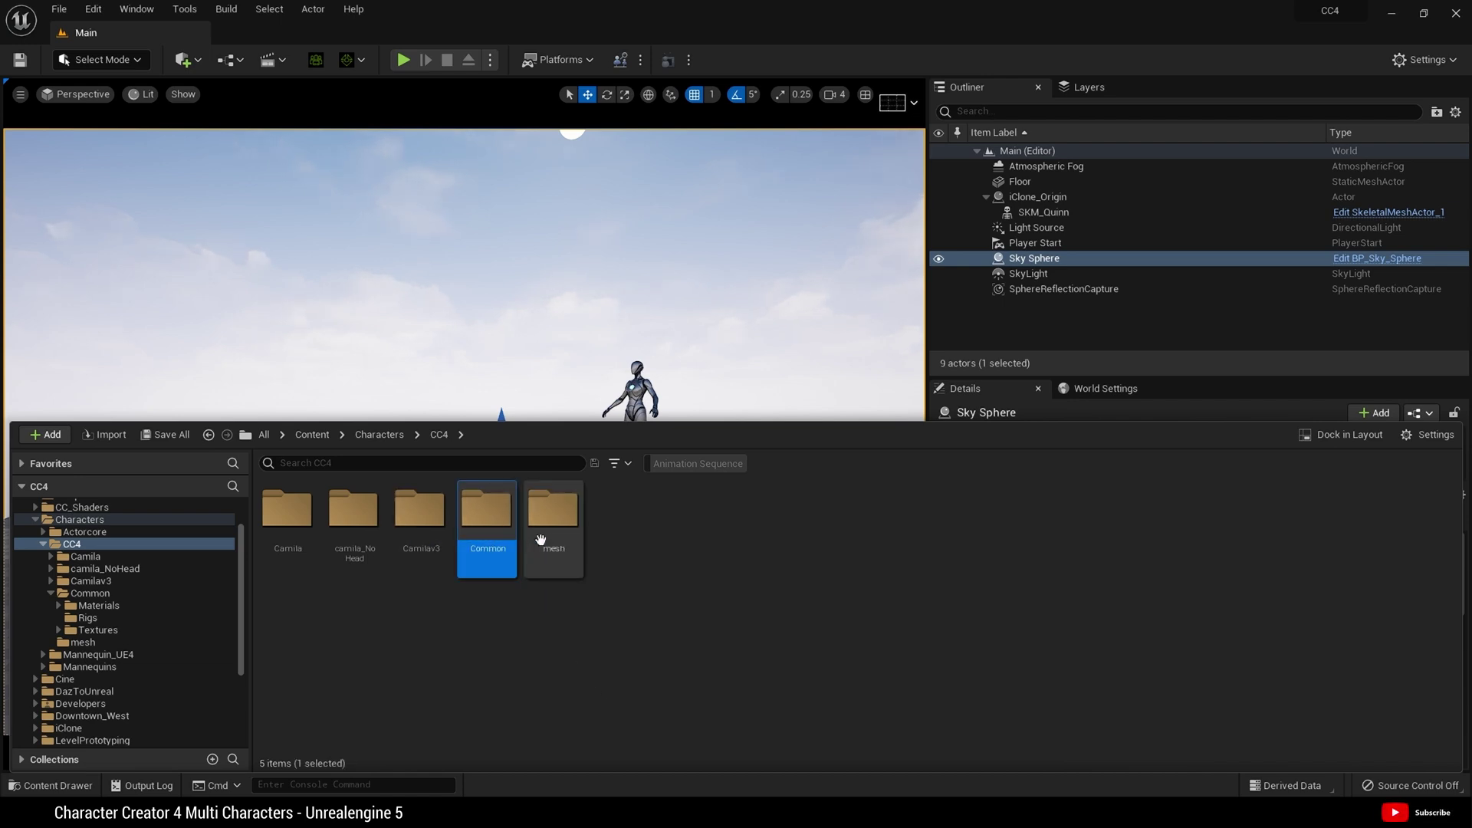
left_click(554, 521, "ctrl")
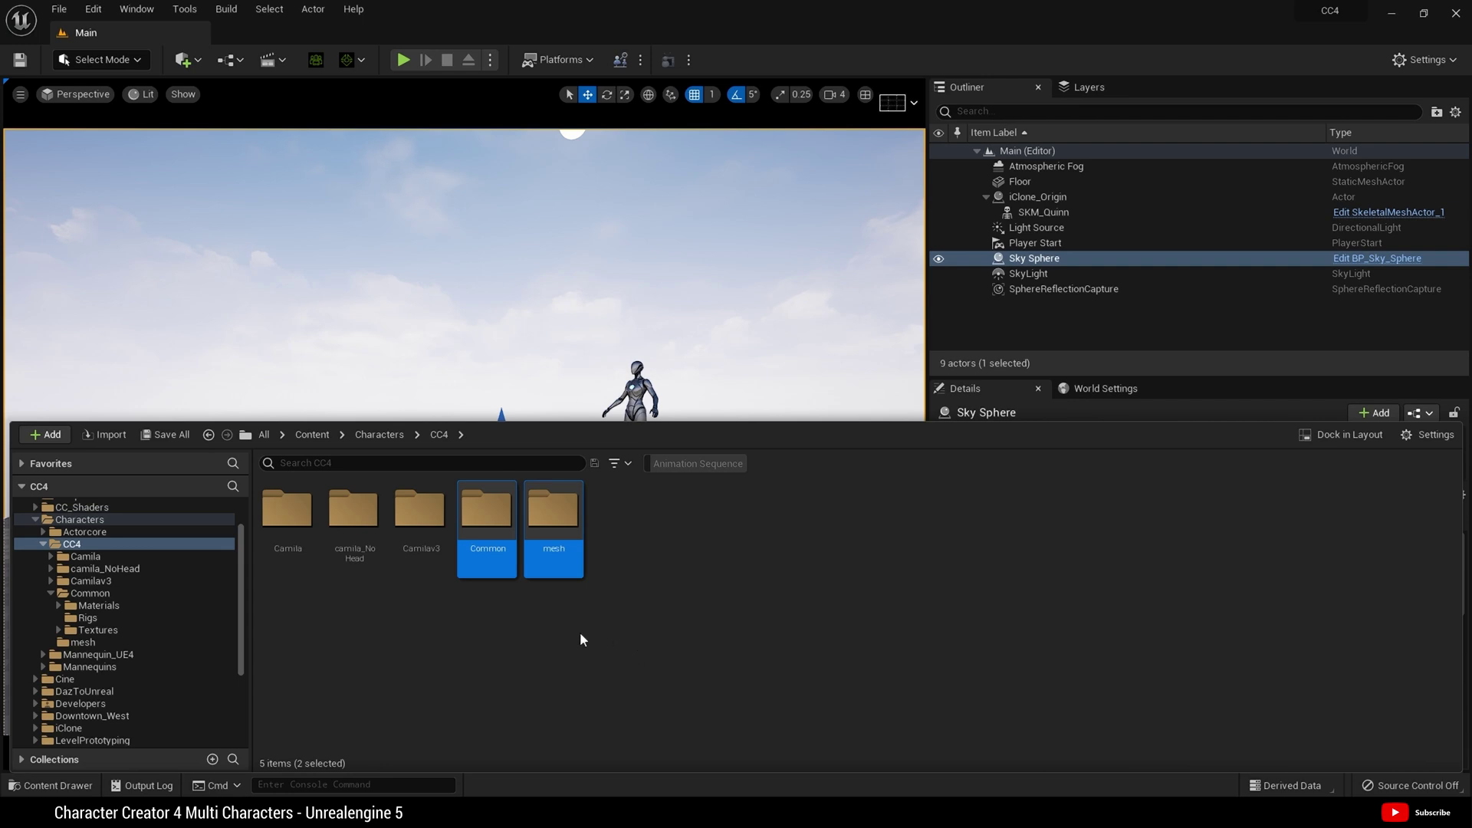
left_click(579, 639)
Create a new folder named Physics inside the mesh folder.
double_click(577, 546)
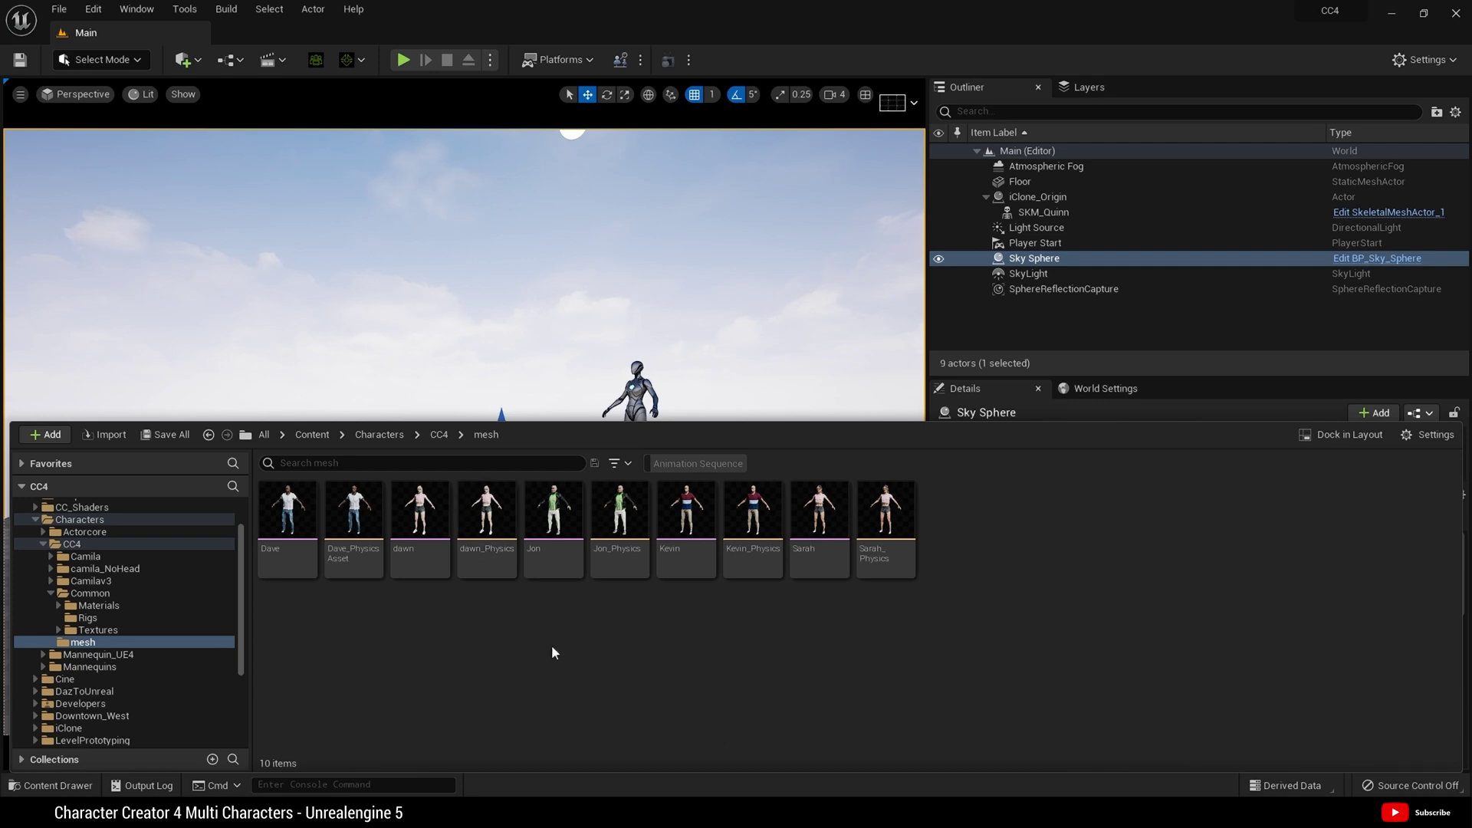
right_click(585, 680)
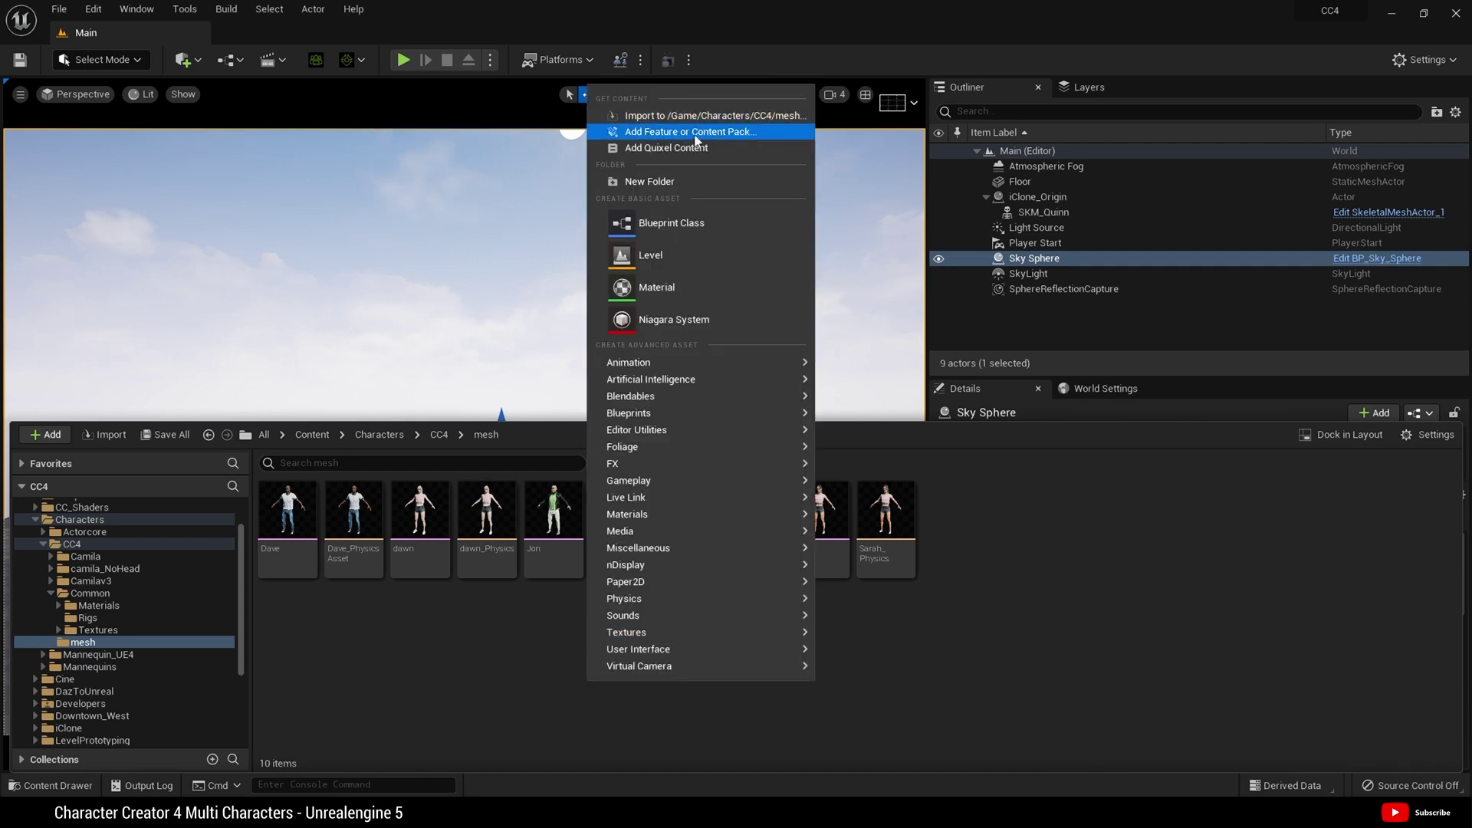
left_click(684, 182)
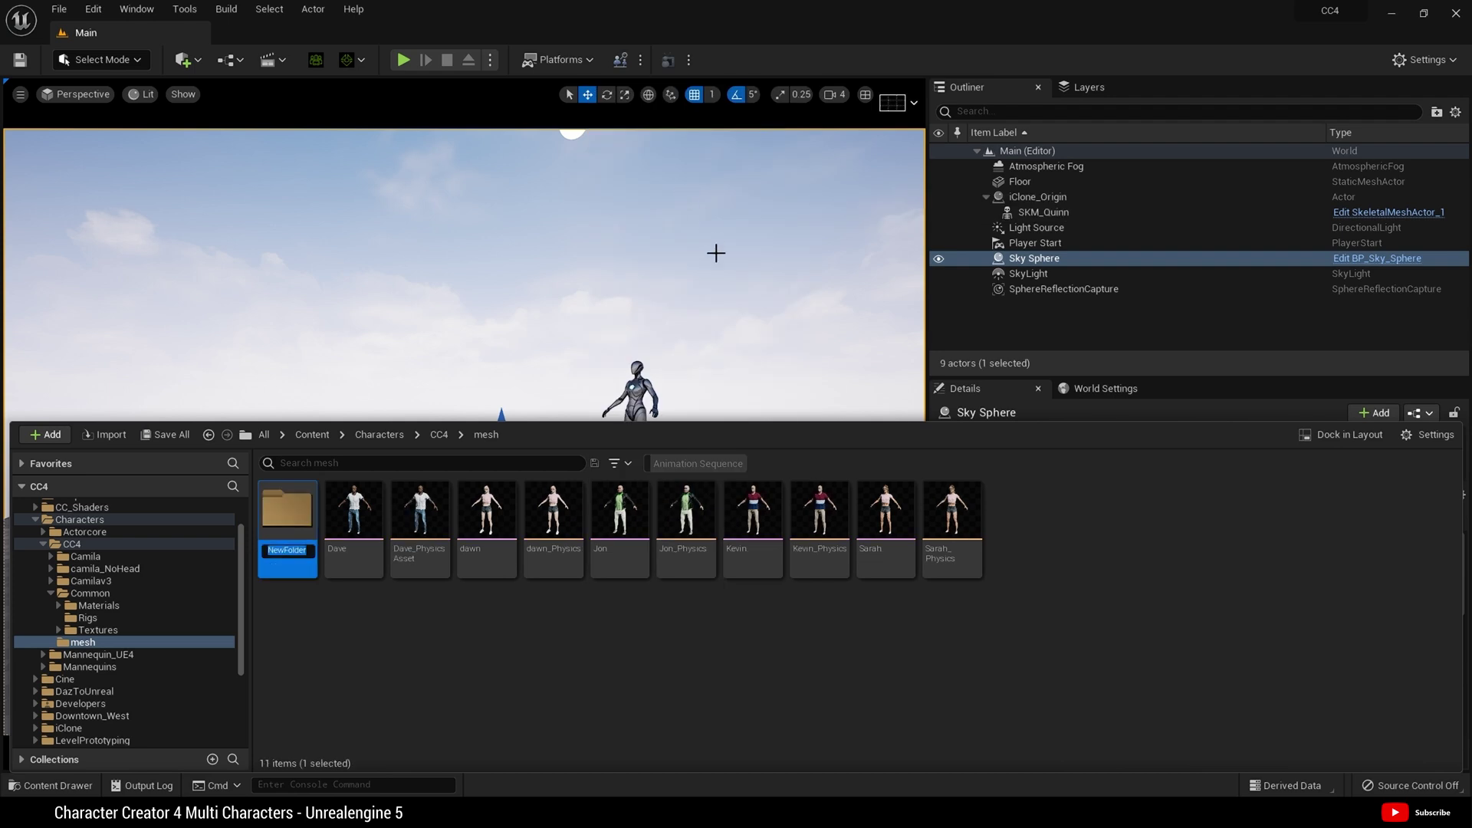
key("BackSpace")
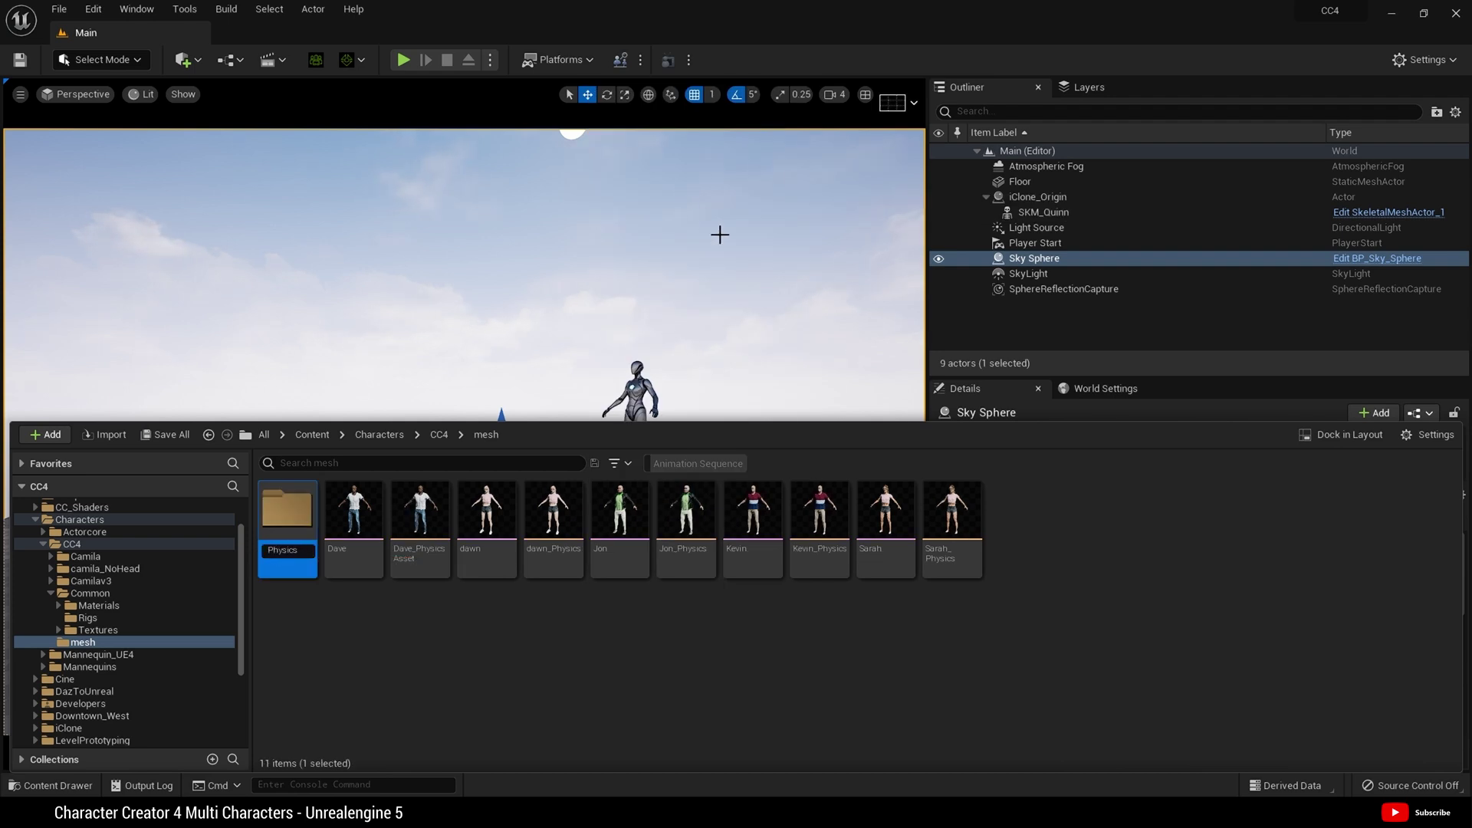
type("Physics")
key("Return")
Move the Dave, dawn, Jon, Kevin and Sarah physics assets into Physics.
left_click(421, 521)
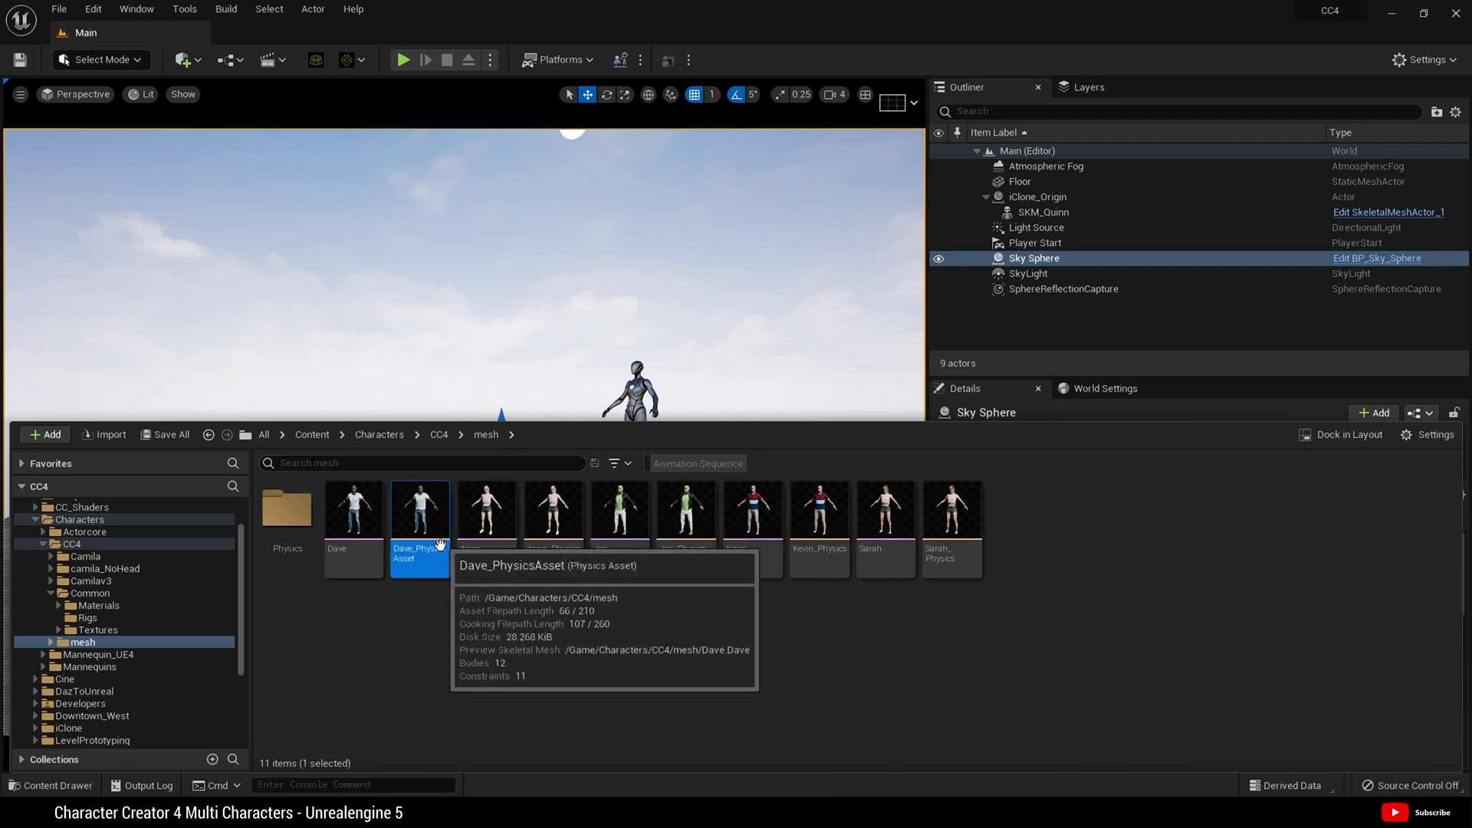
left_click(554, 521, "ctrl")
left_click(686, 522, "ctrl")
left_click(820, 522, "ctrl")
left_click(968, 555, "ctrl")
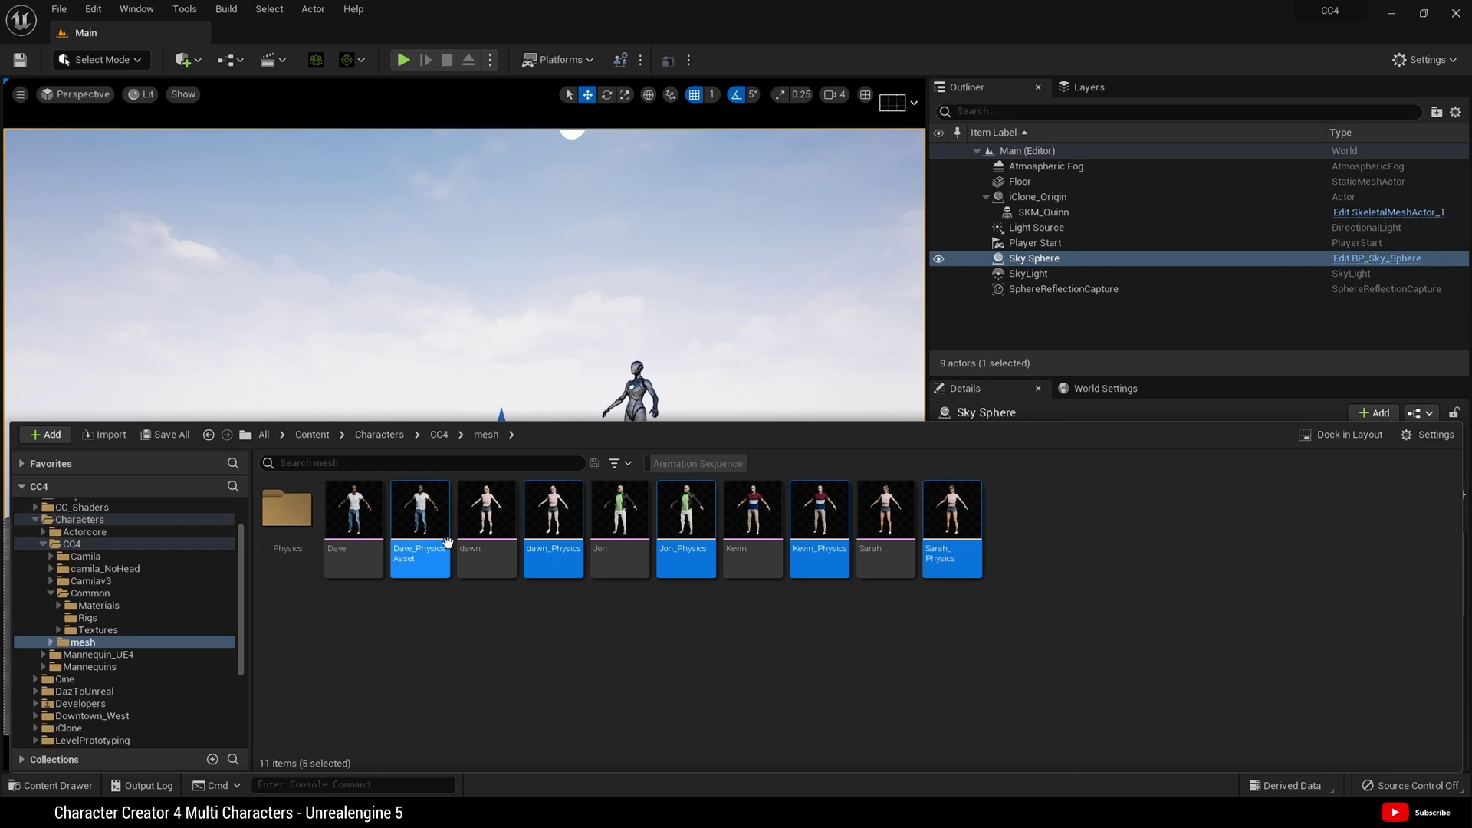
left_click_drag(427, 529, 283, 529)
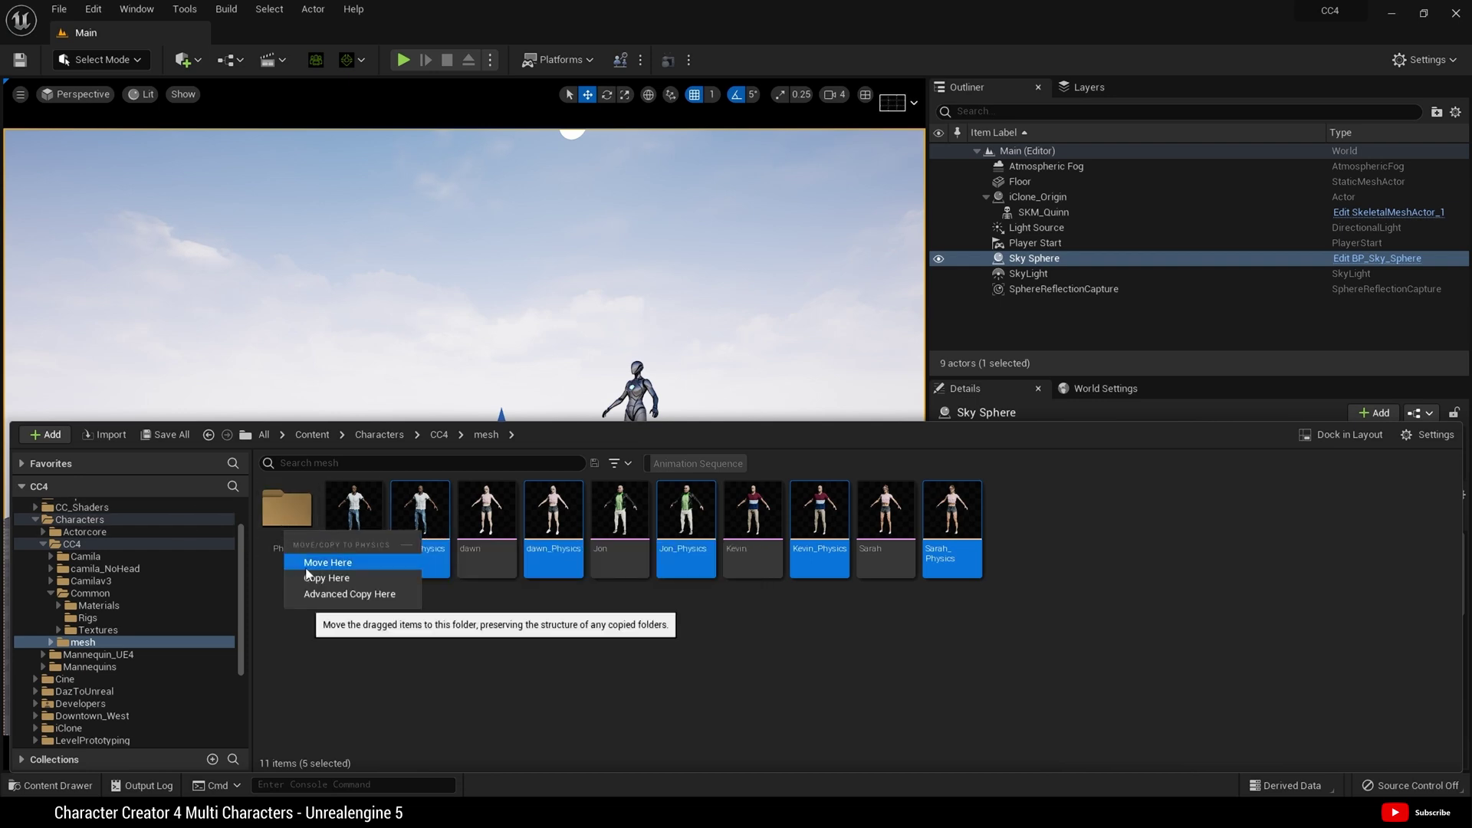
left_click(318, 562)
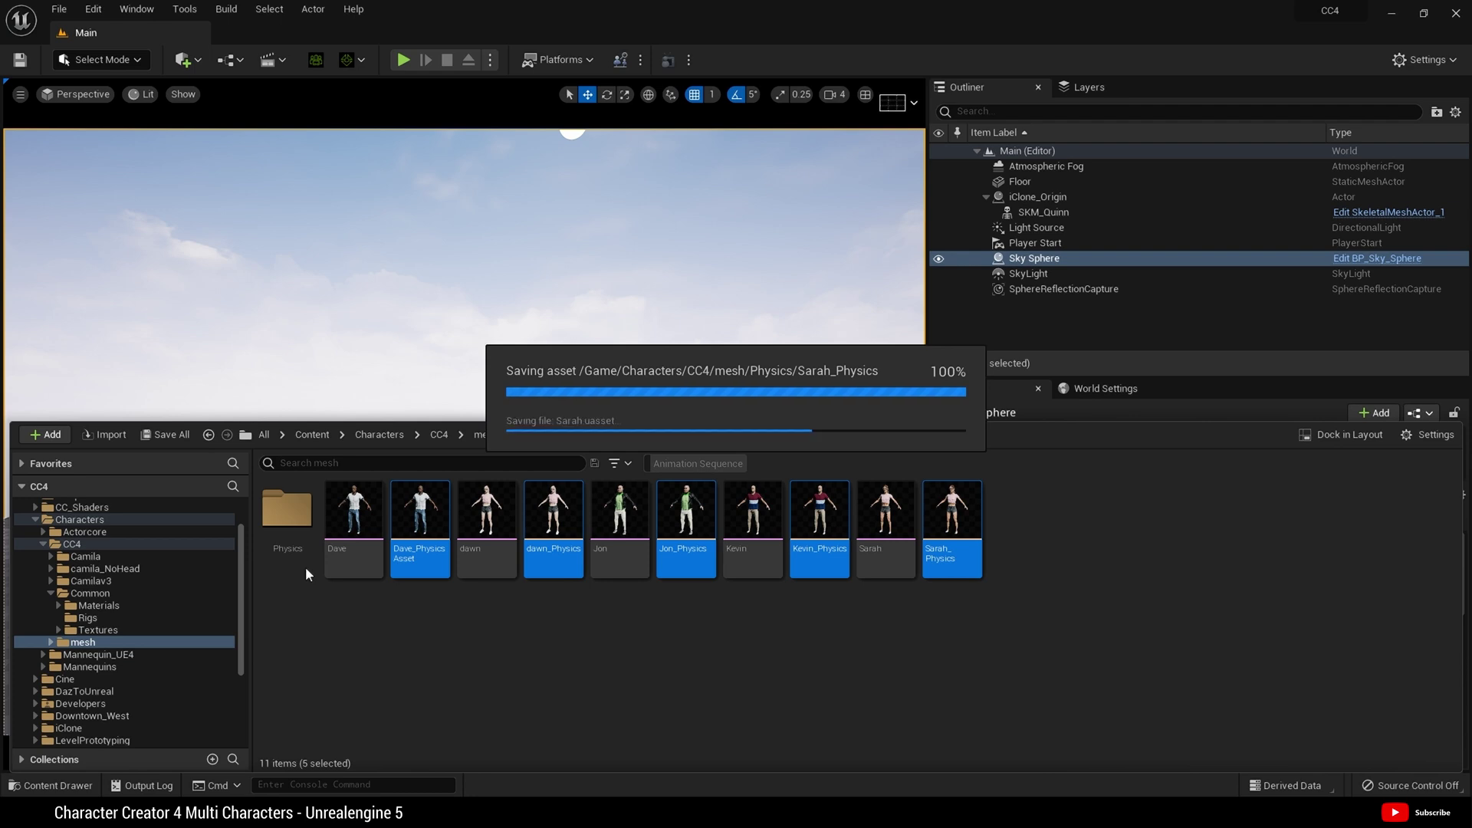
left_click(287, 513)
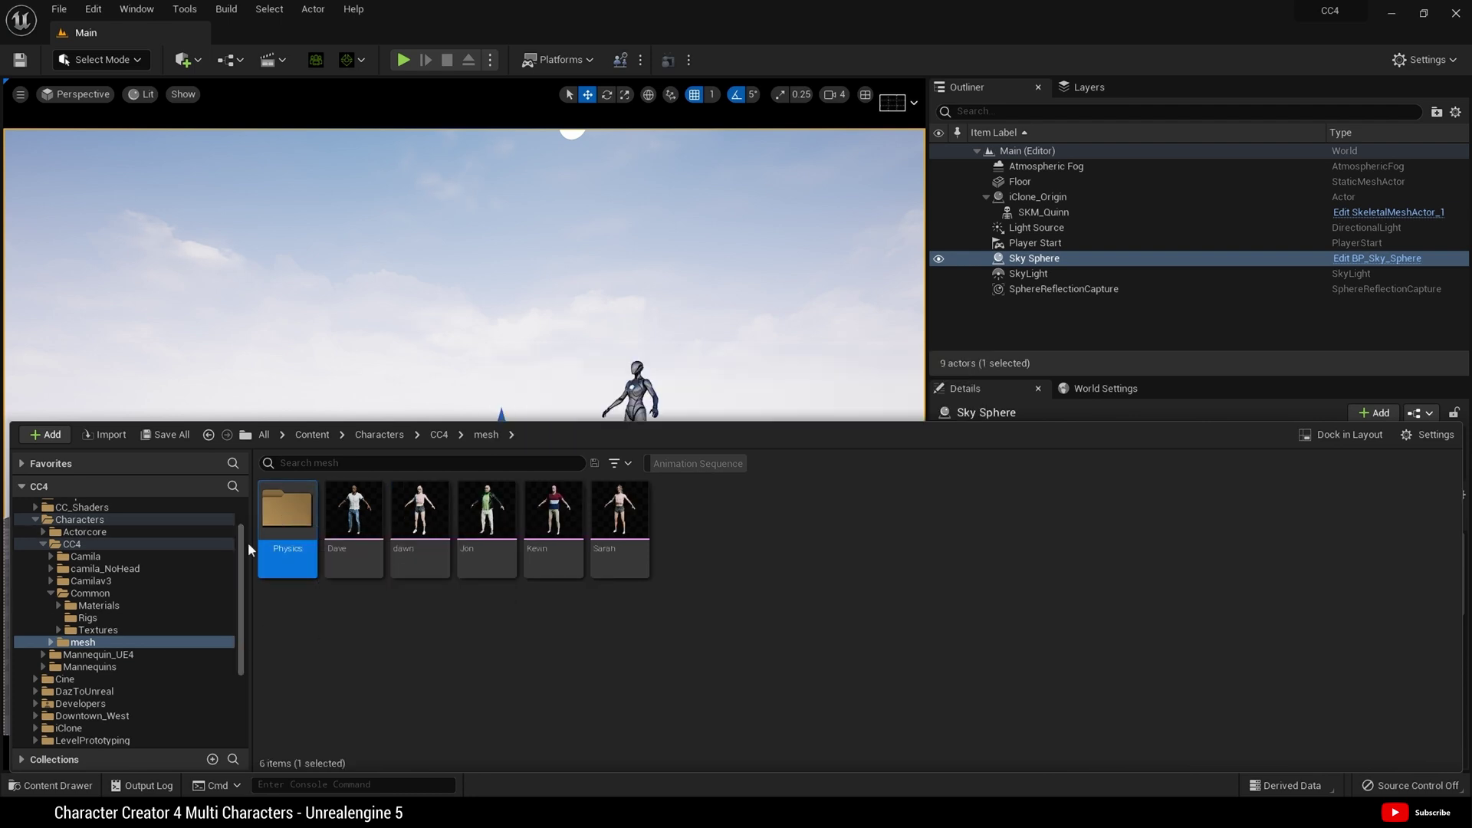
Move the Physics folder into Common and check its subfolders.
left_click_drag(288, 521, 123, 592)
left_click(141, 624)
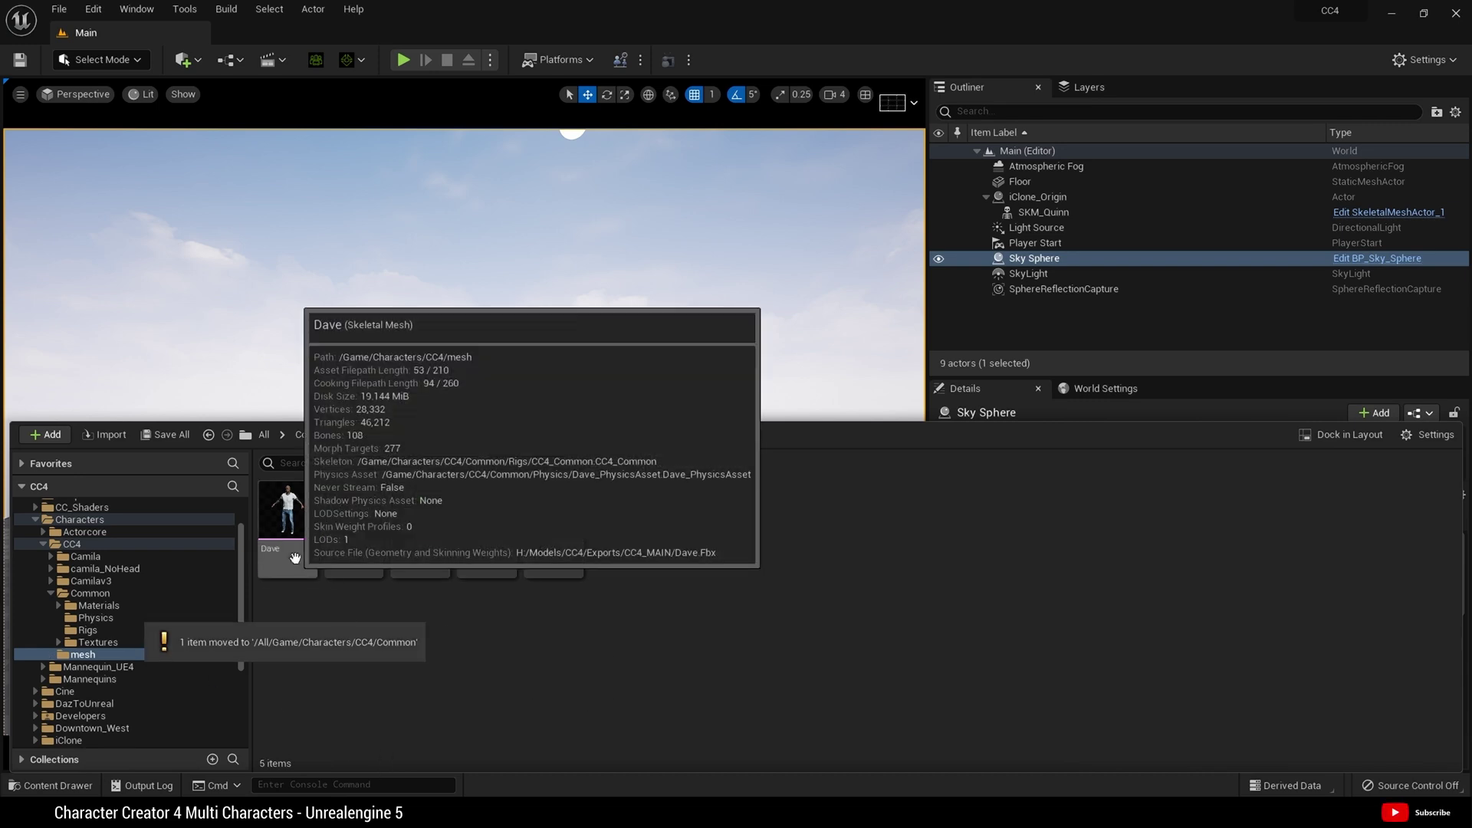
left_click(440, 435)
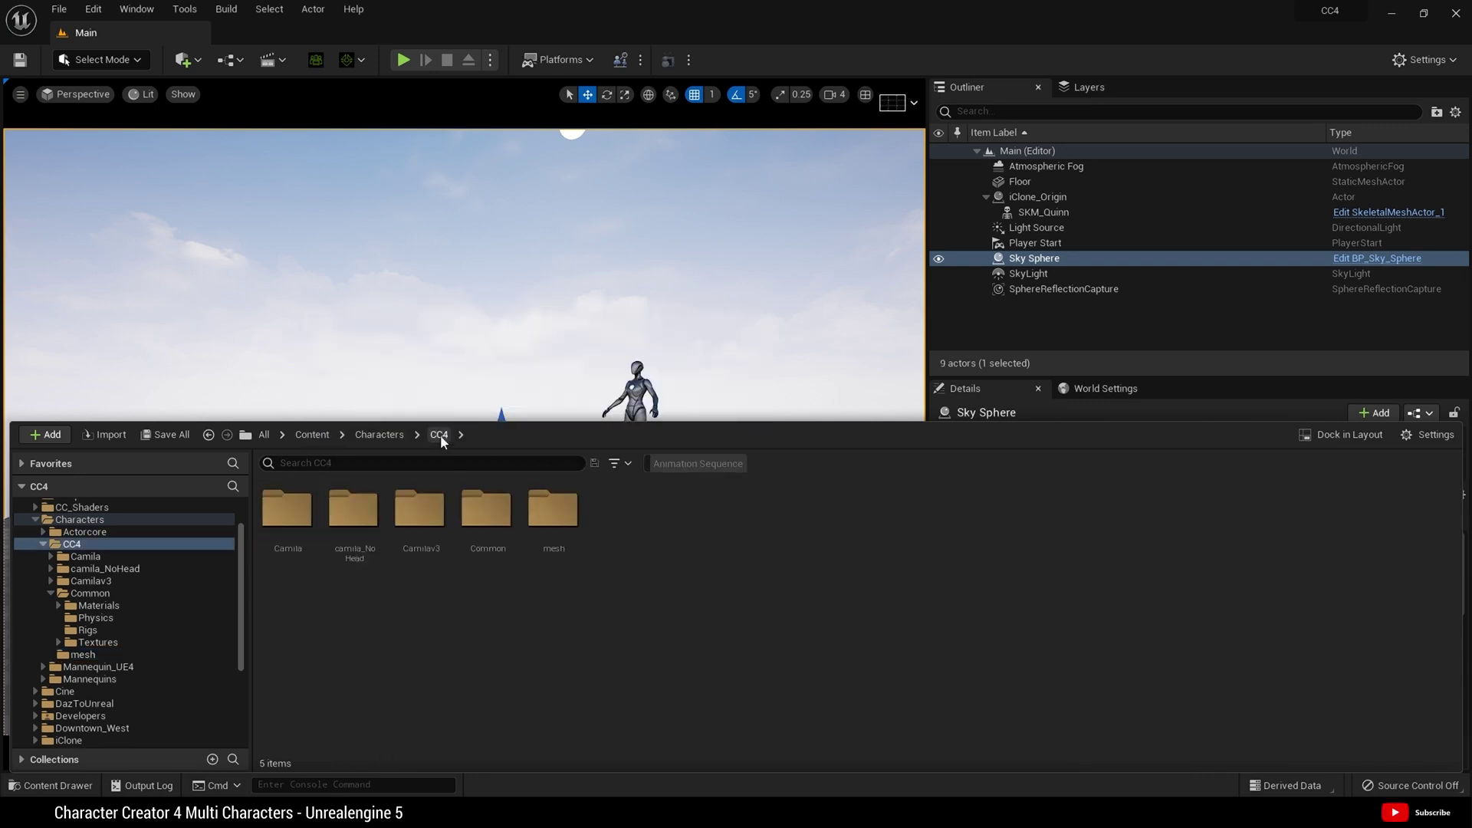
double_click(486, 513)
left_click(288, 536)
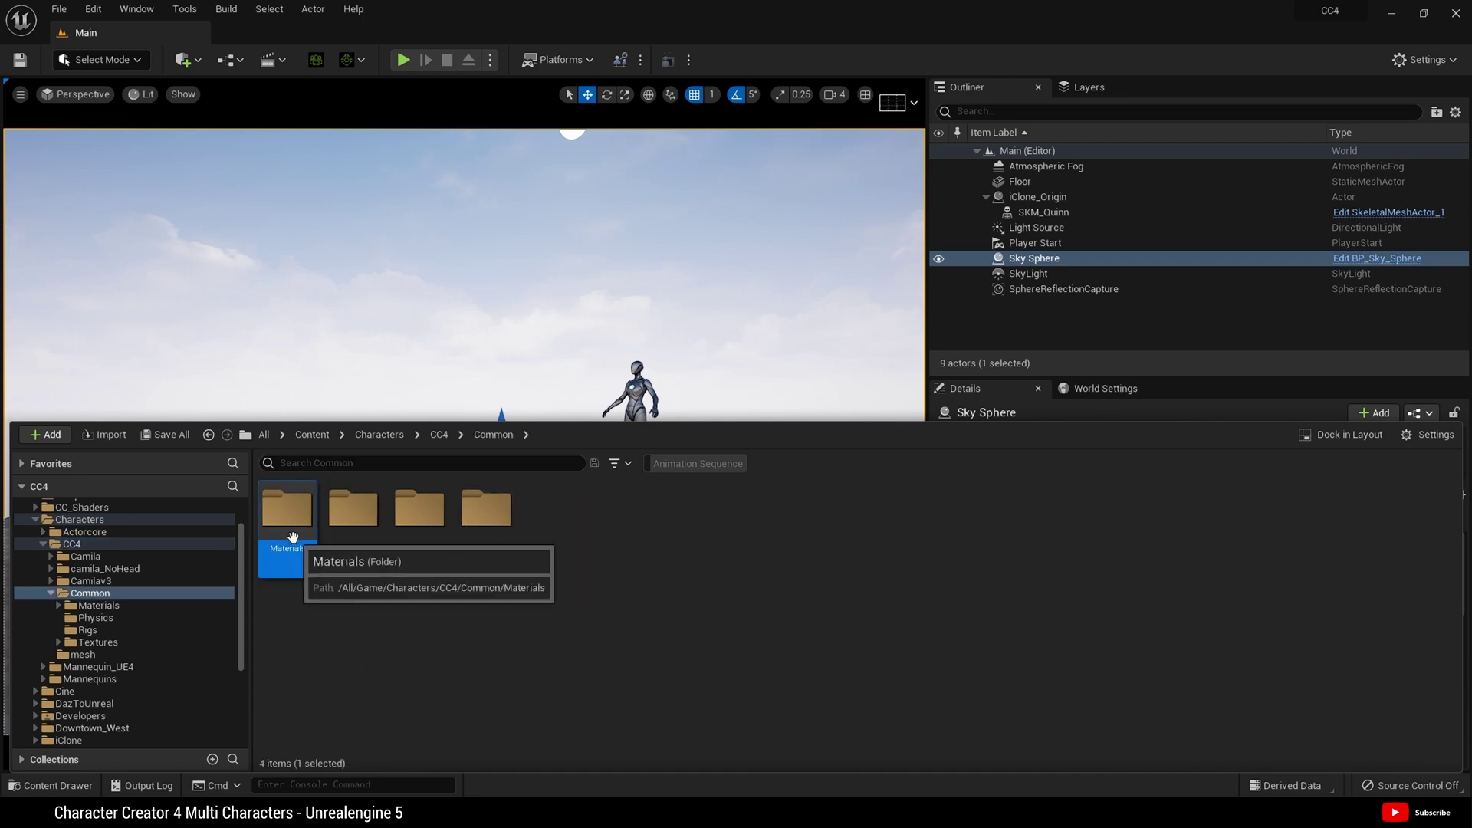
left_click(349, 554)
left_click(419, 564)
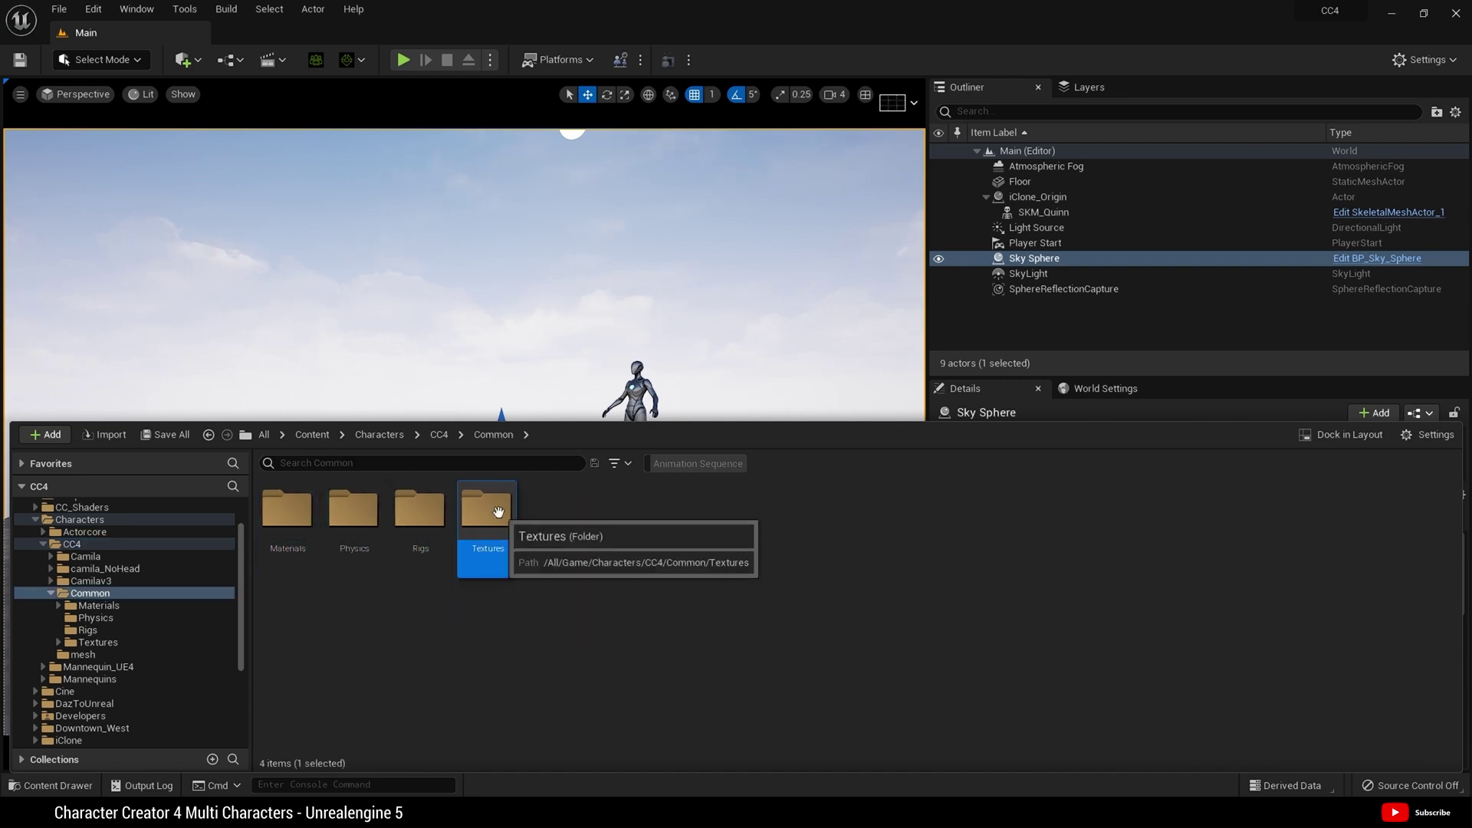
Return to the CC4 mesh folder.
left_click(418, 435)
left_click(448, 479)
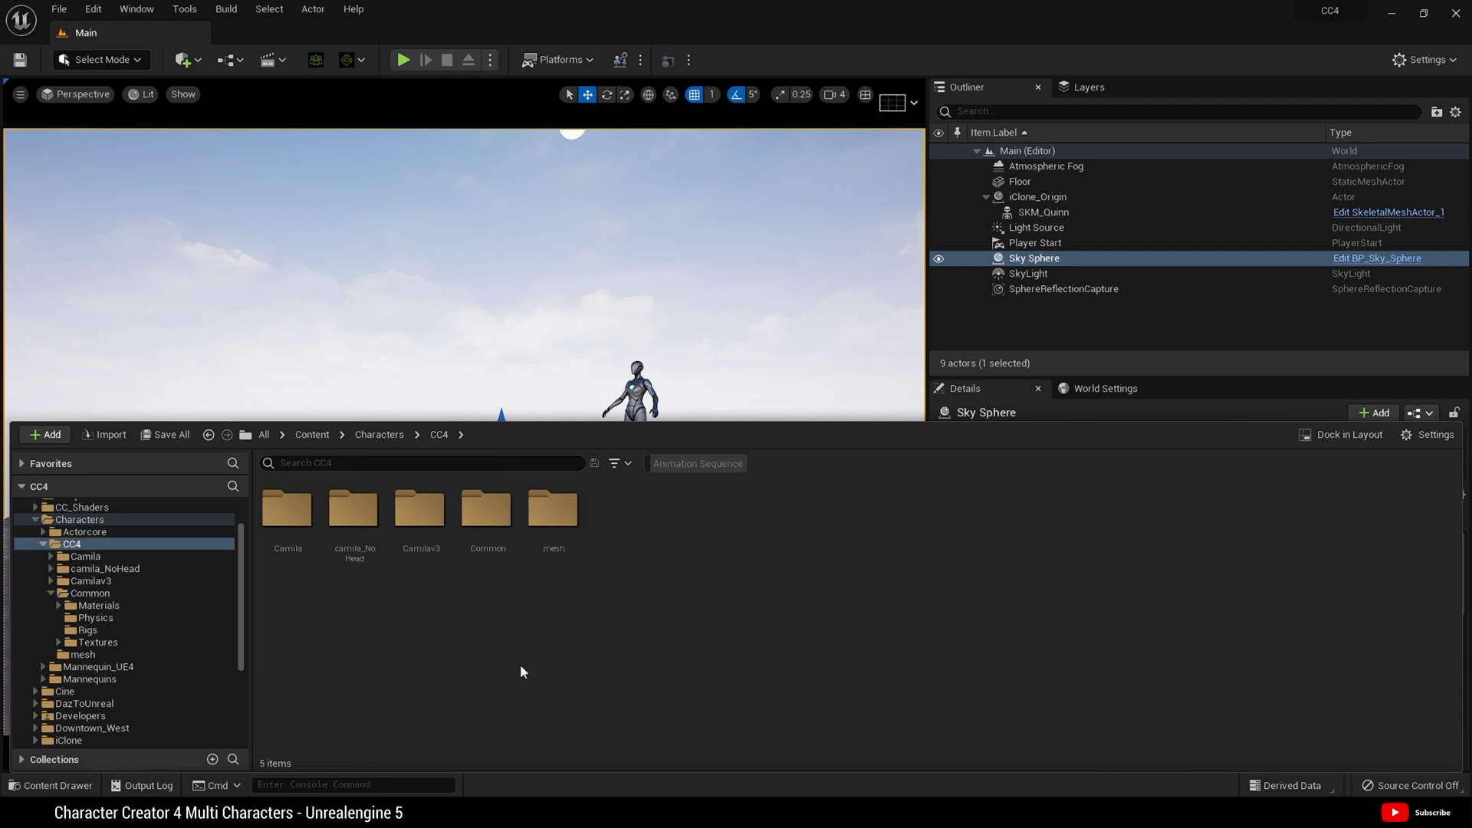
double_click(553, 509)
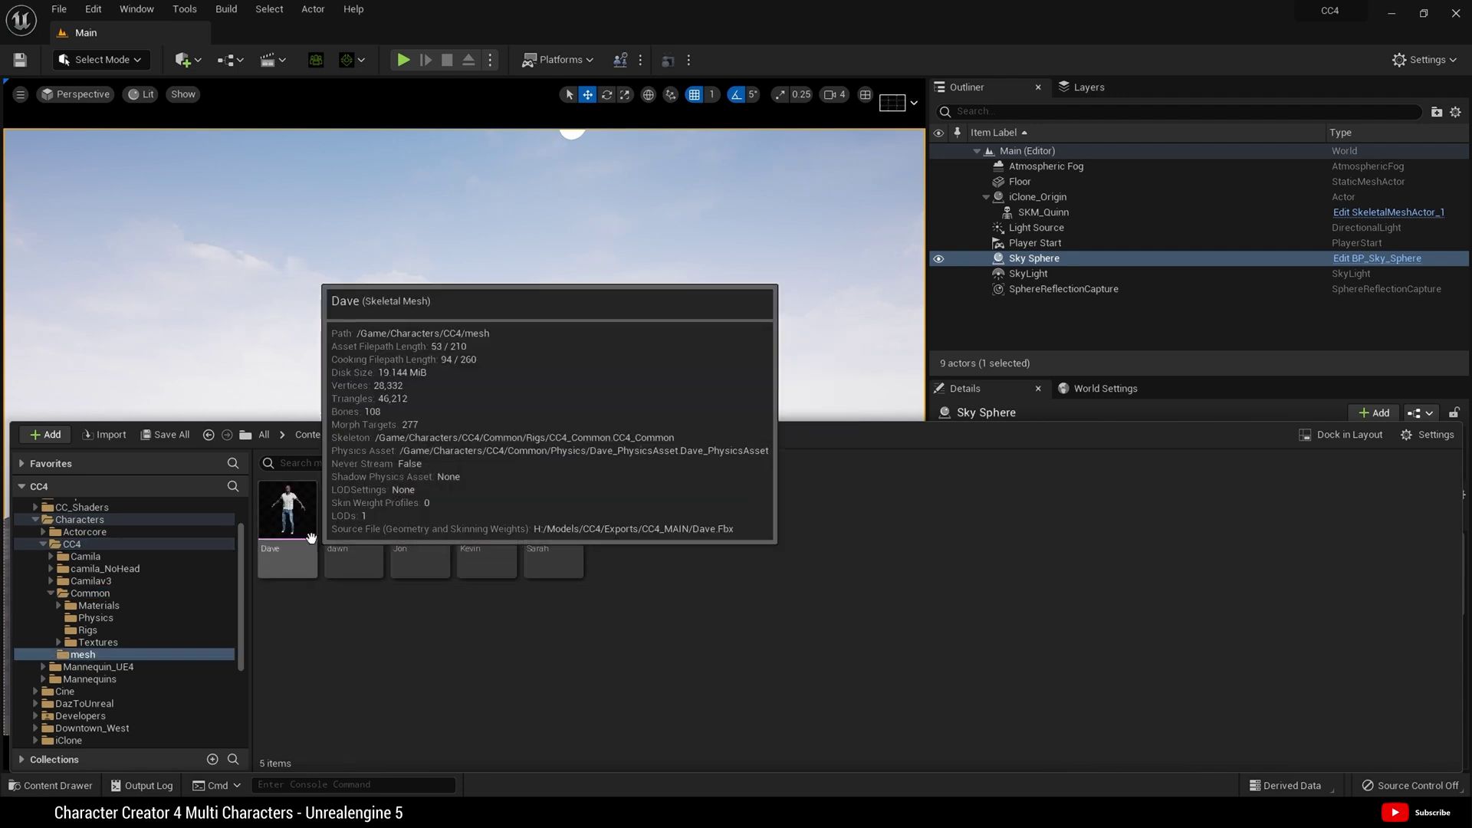
Open the Dave skeletal mesh in a maximized editor and inspect it.
left_click_drag(311, 537, 311, 539)
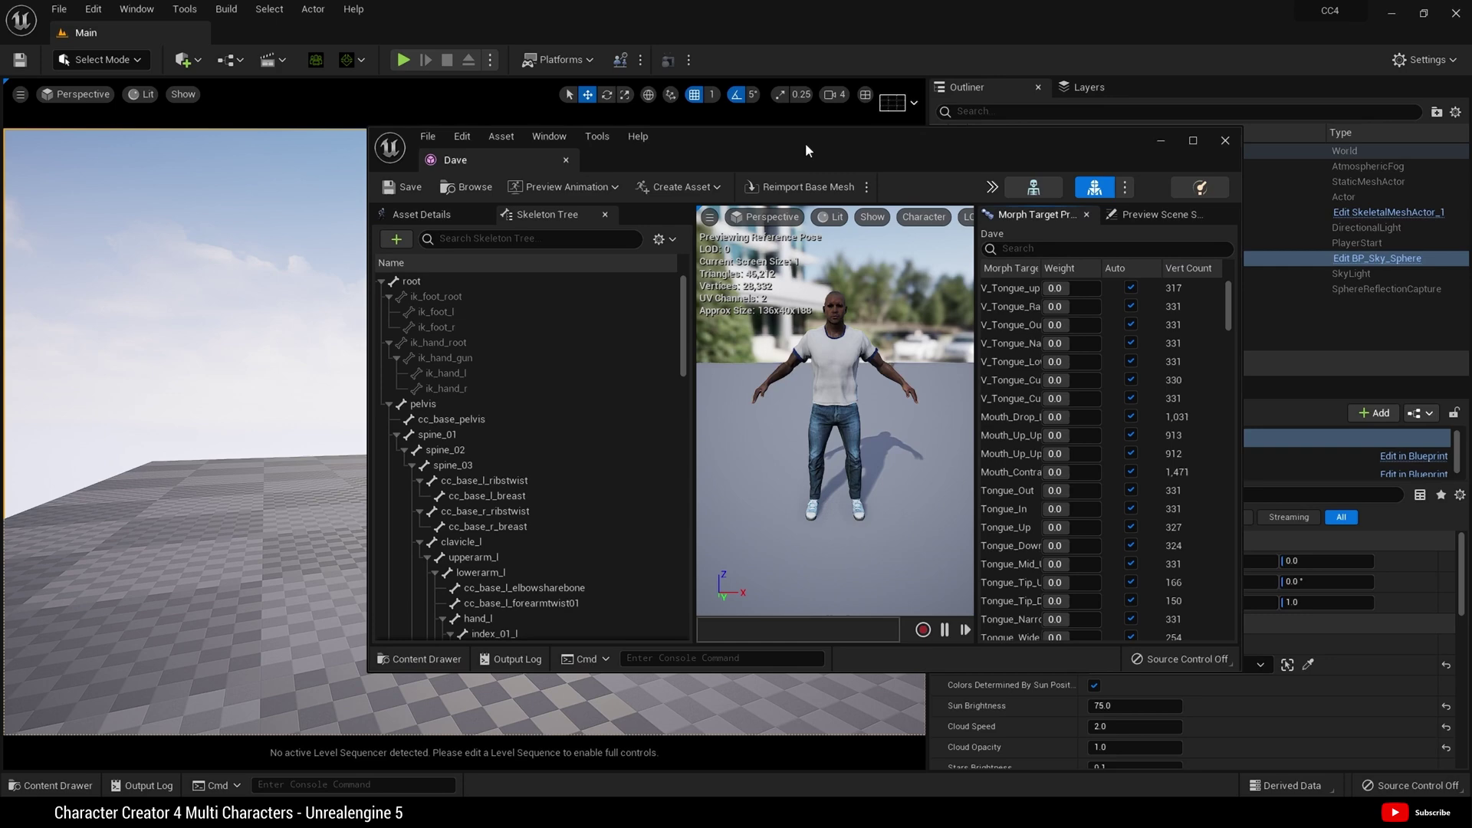
left_click_drag(805, 142, 596, 112)
left_click(986, 115)
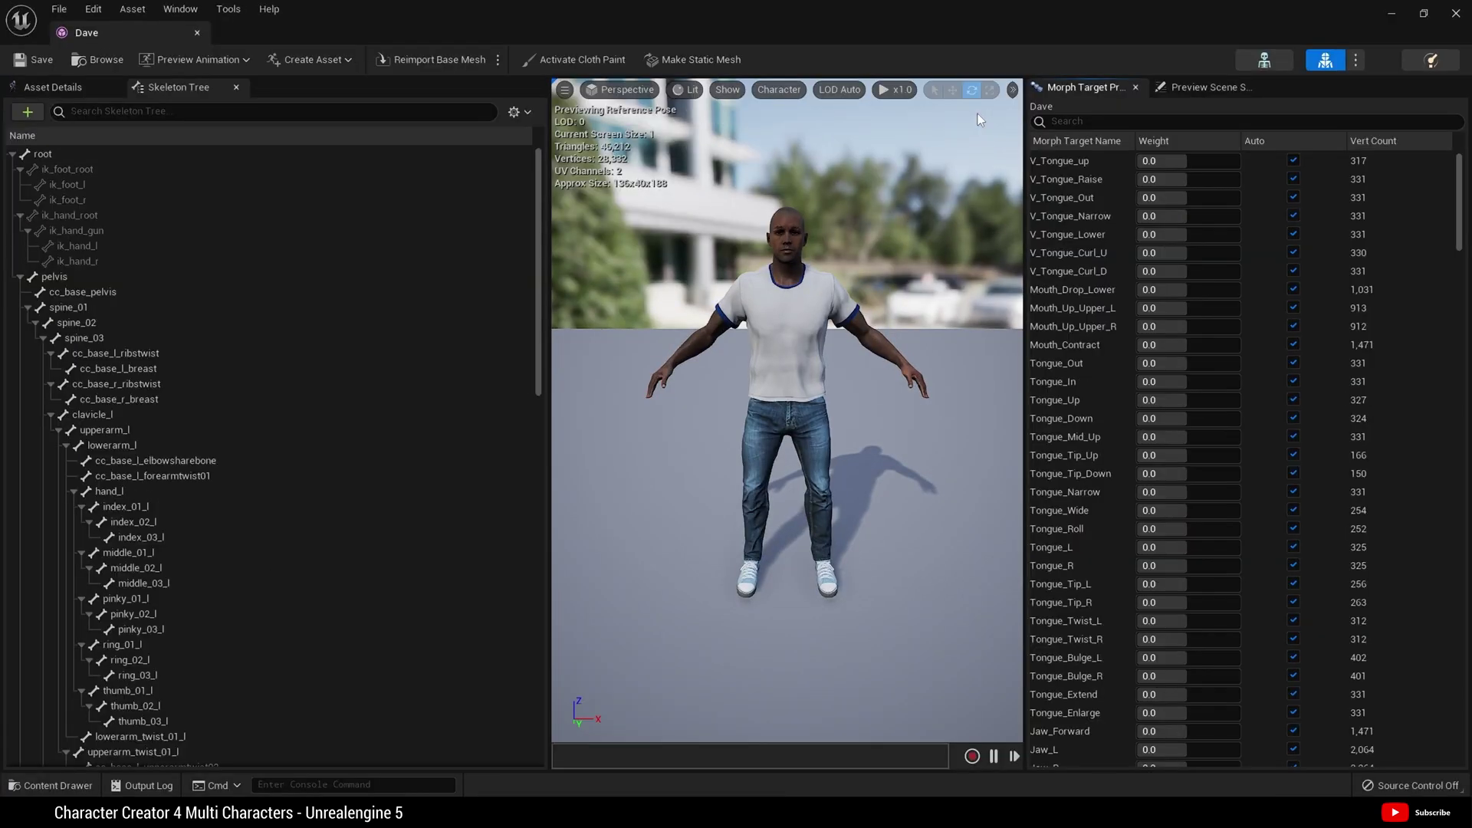
scroll(755, 336, "down", 4)
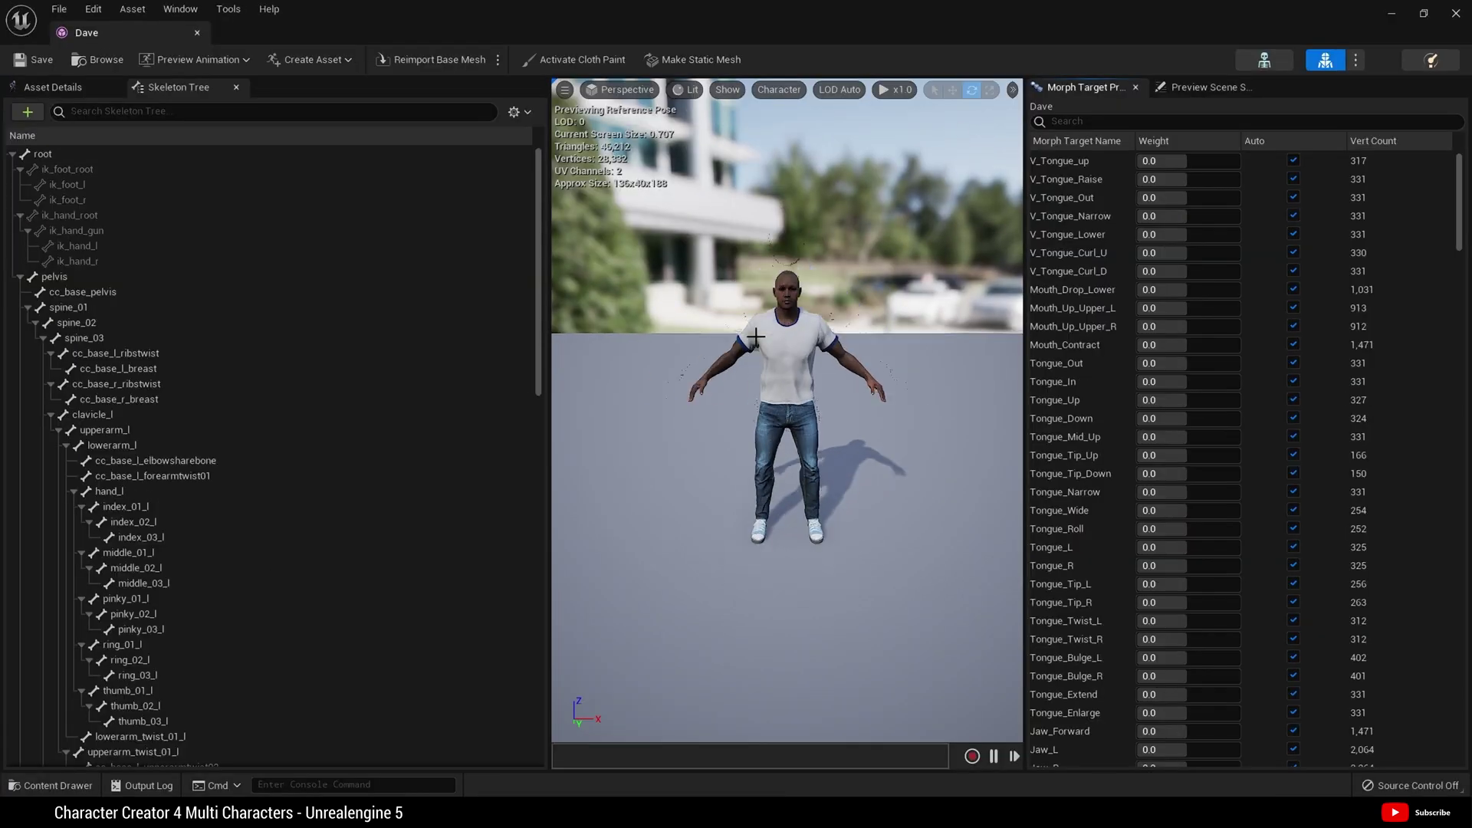
scroll(794, 371, "up", 4)
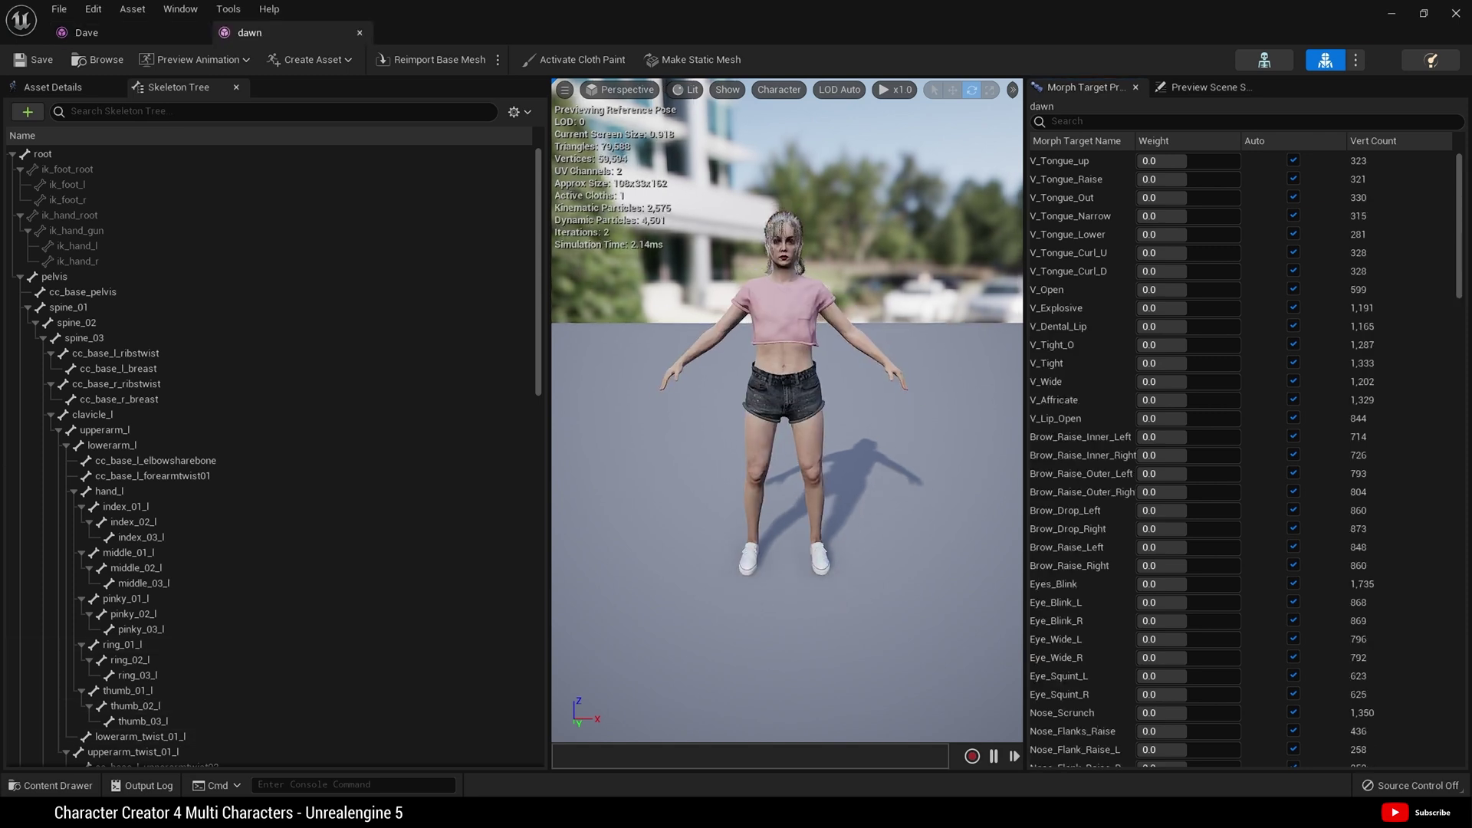
scroll(803, 497, "up", 1)
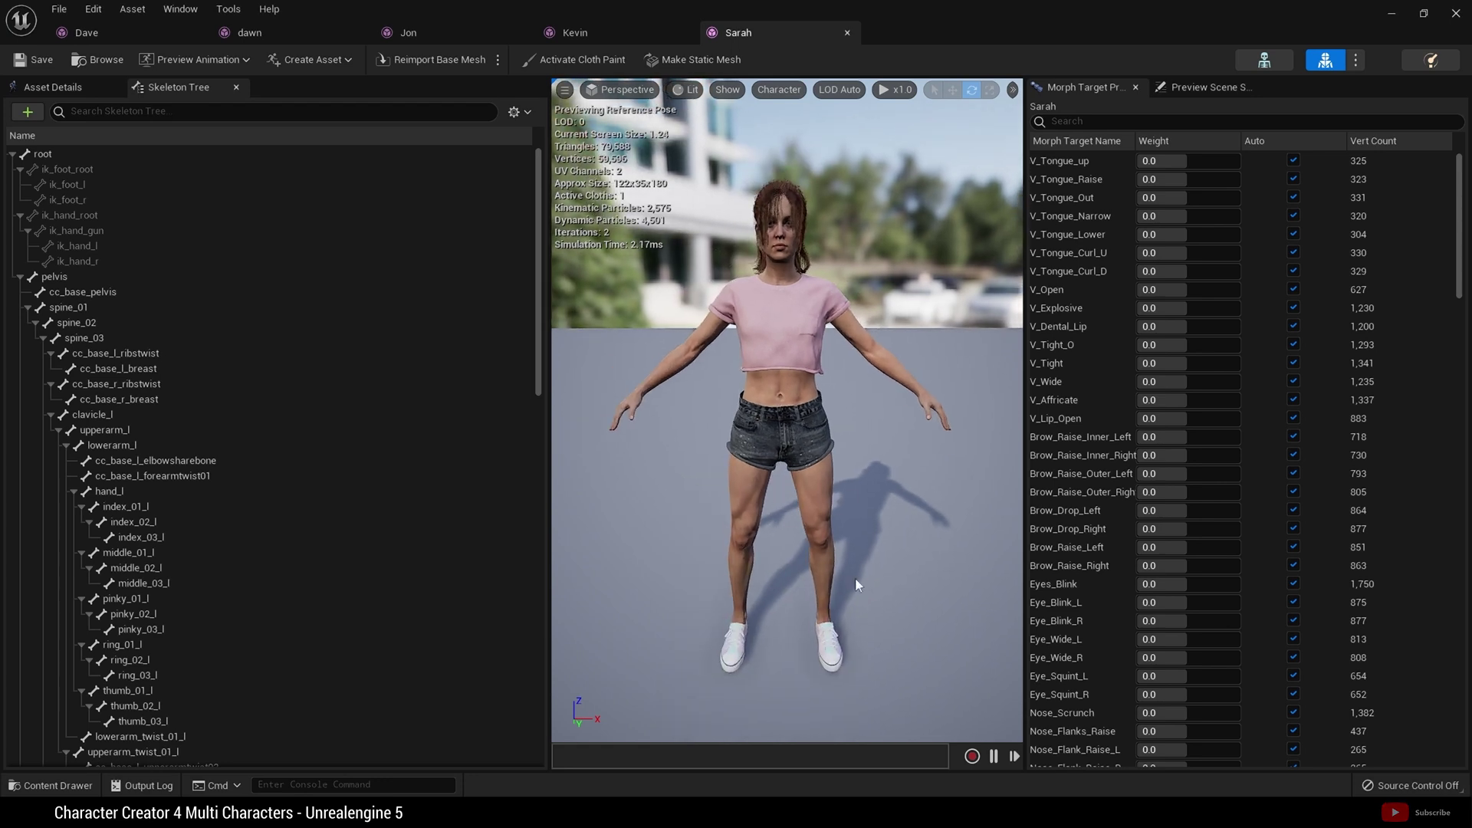
scroll(807, 540, "down", 2)
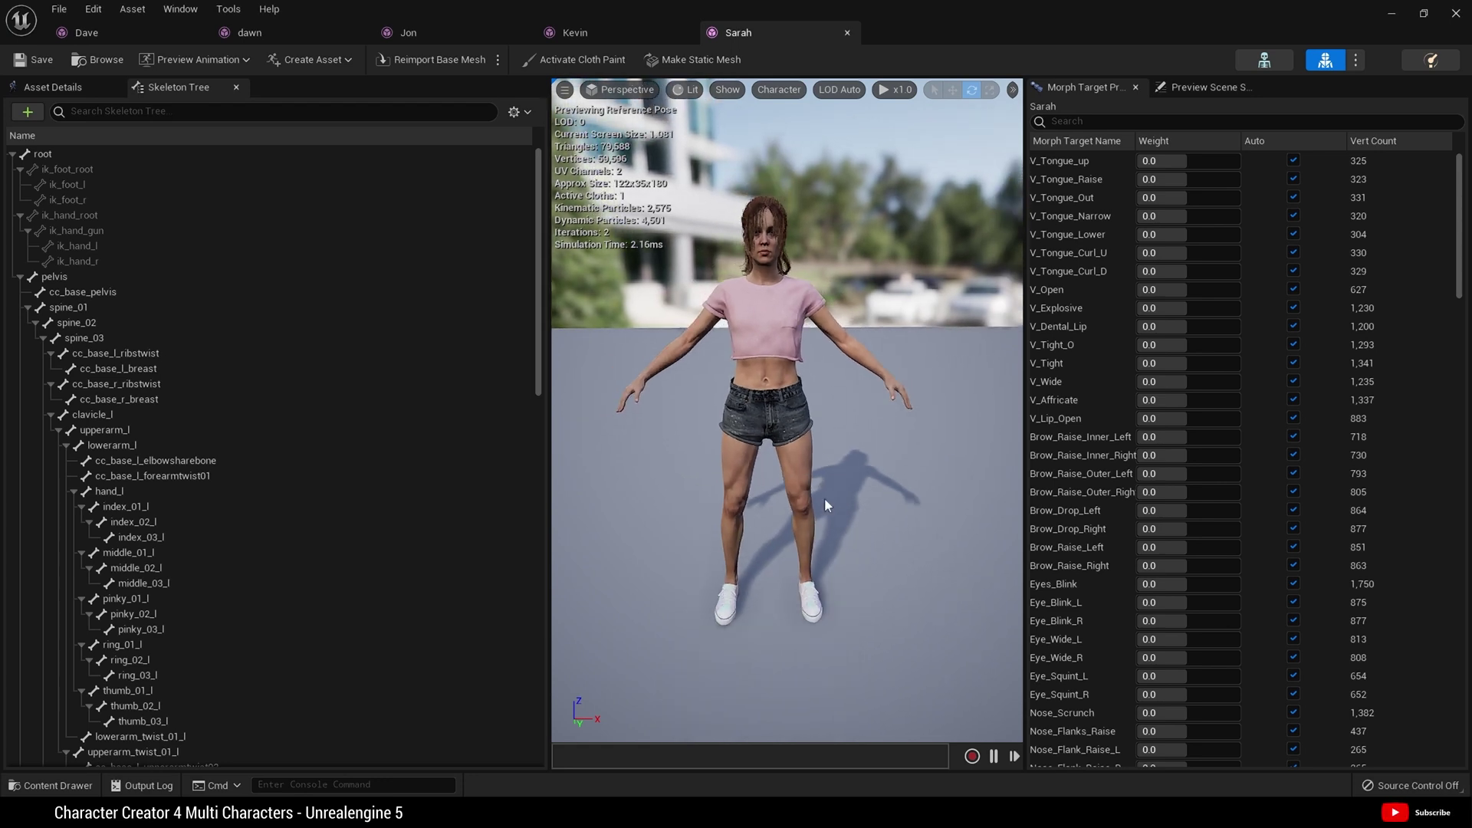
scroll(825, 499, "up", 1)
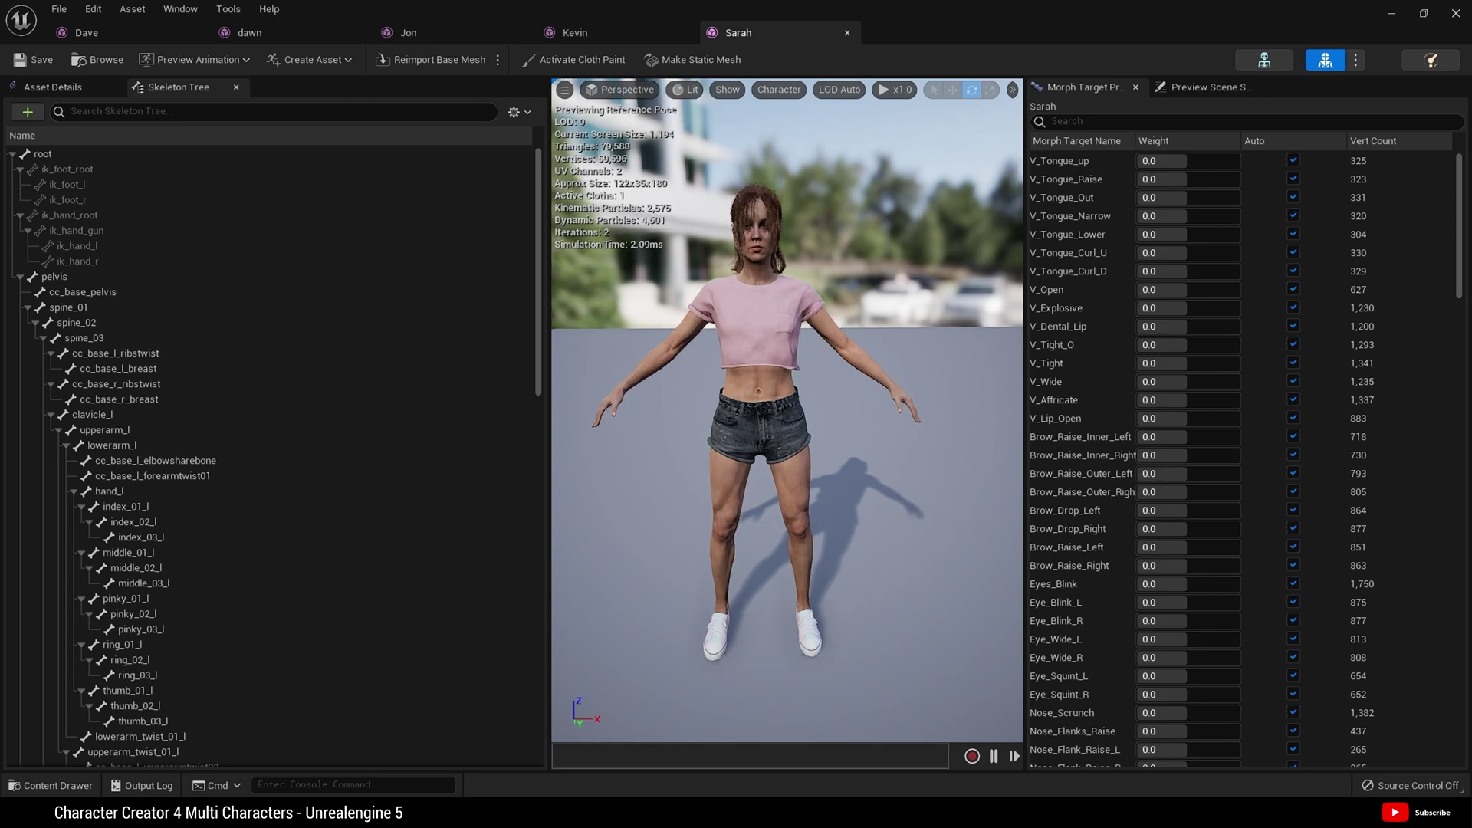
Open the CC4_Common skeleton and preview the dawn, Jon, Kevin and Sarah meshes on it.
left_click(1275, 64)
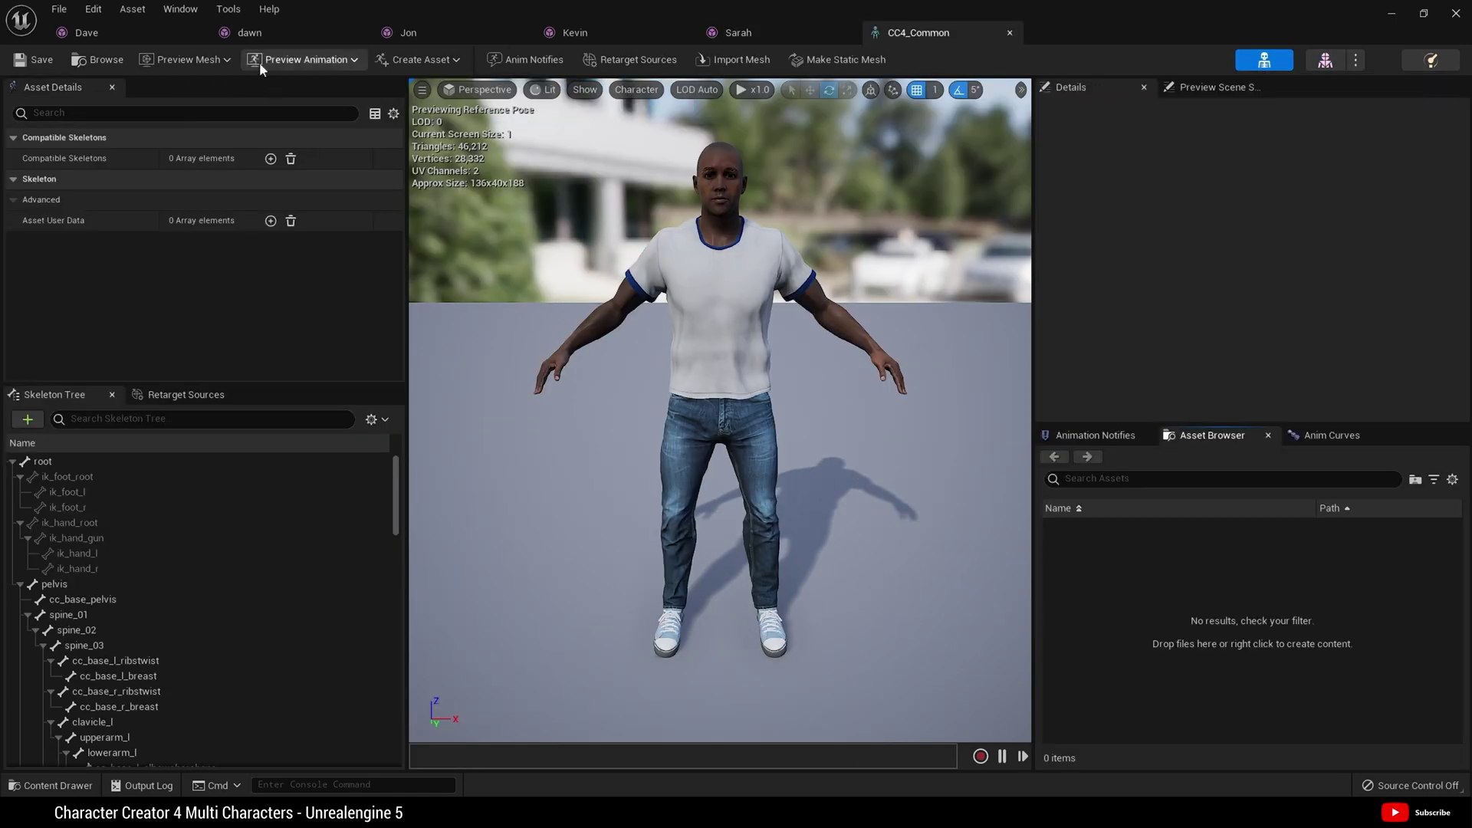
left_click(215, 59)
left_click(198, 163)
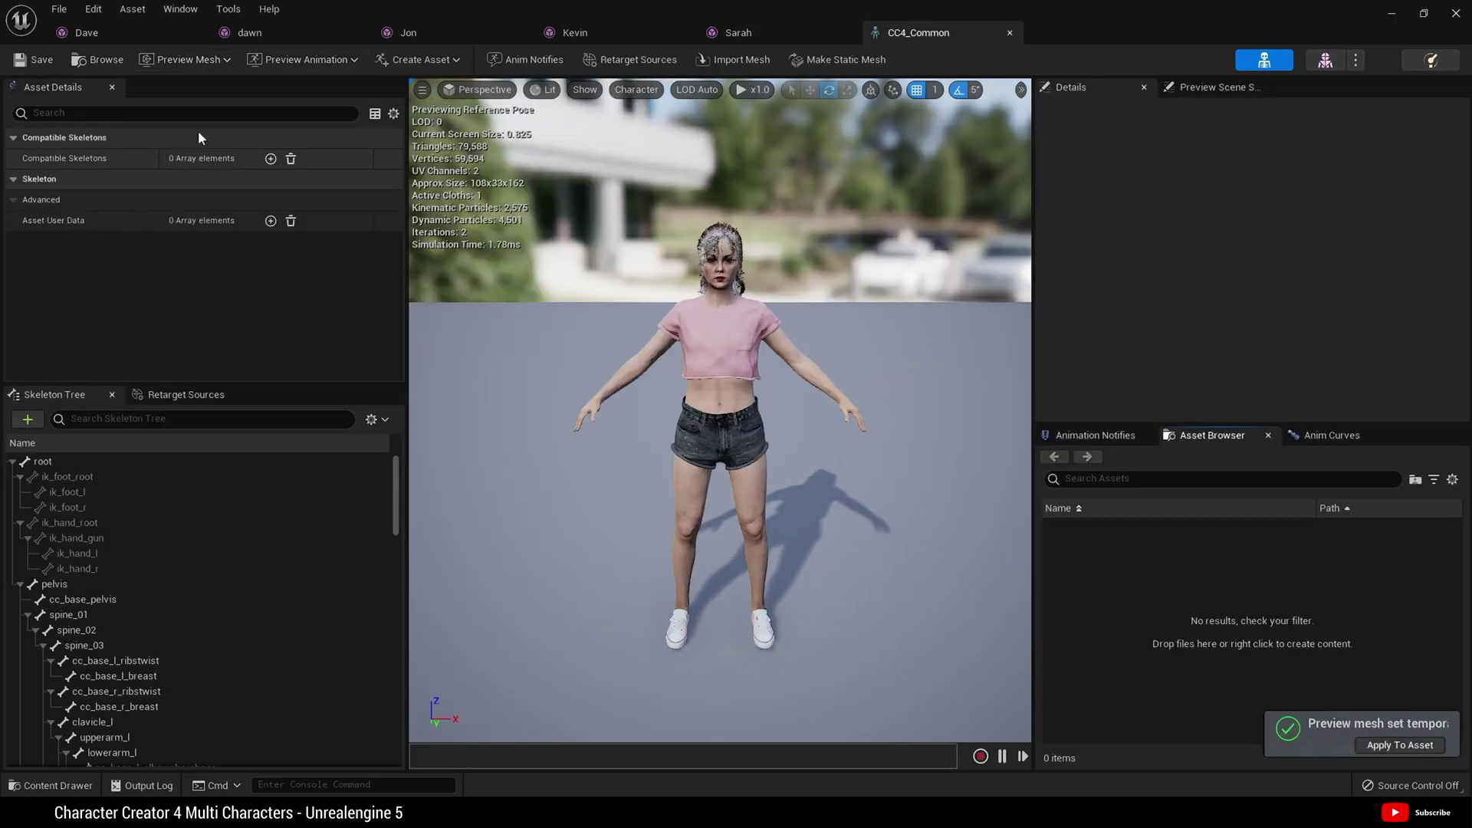
left_click(204, 62)
left_click(187, 195)
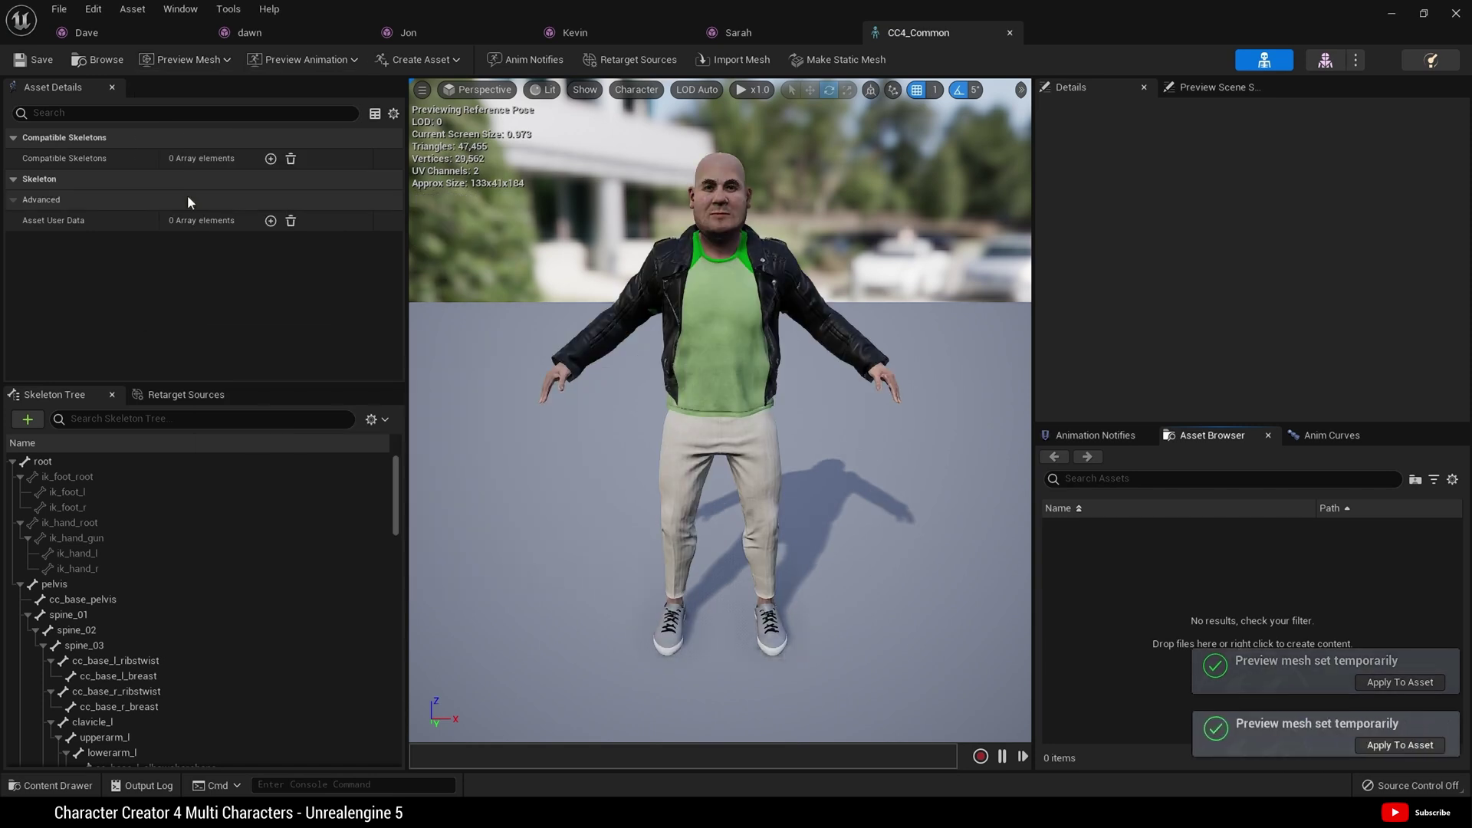
left_click(194, 62)
left_click(181, 224)
left_click(204, 59)
left_click(204, 247)
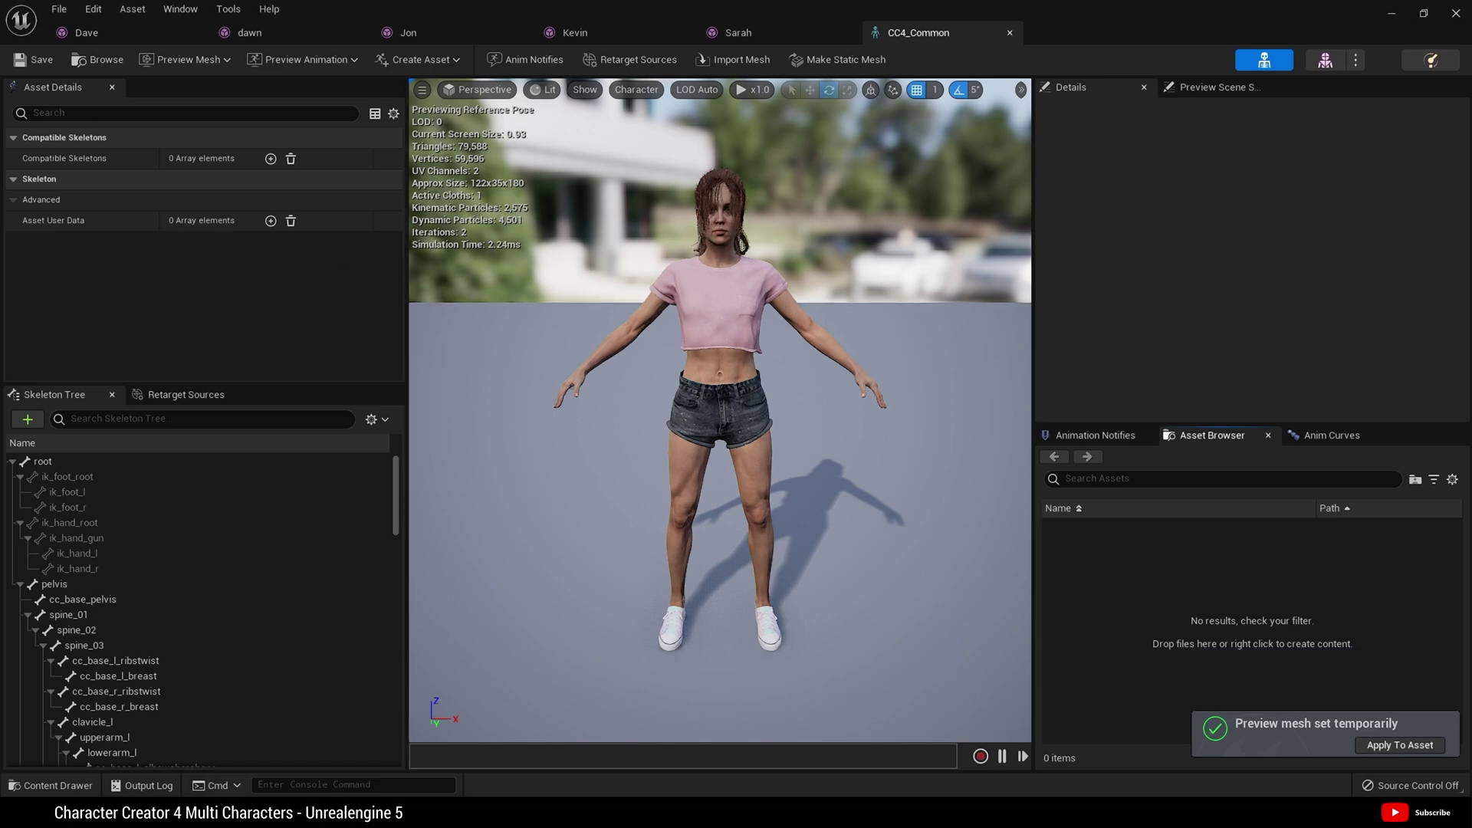
Close the skeleton editor and create a new Animation folder in CC4.
left_click(1464, 13)
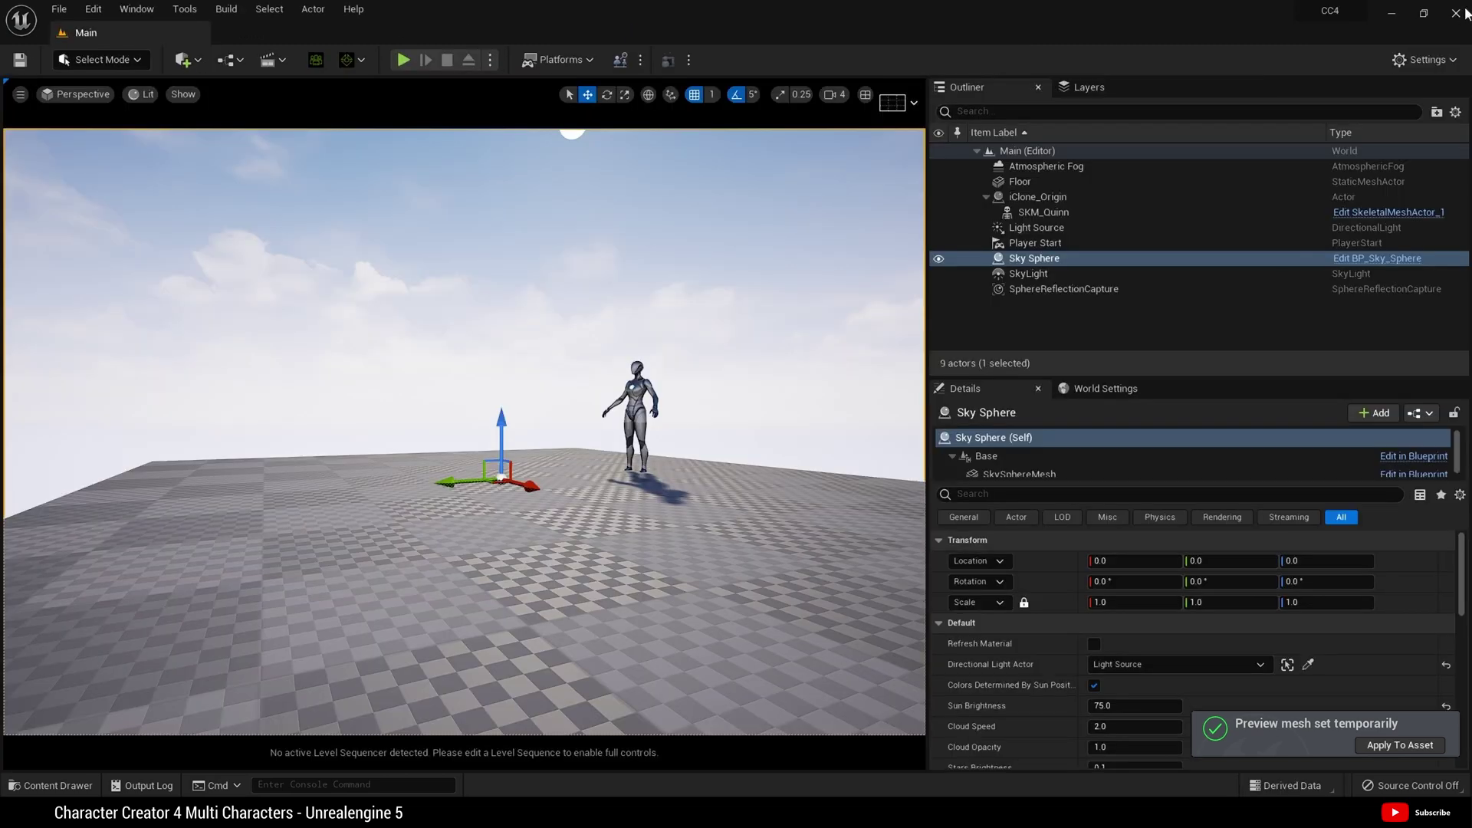
left_click(51, 785)
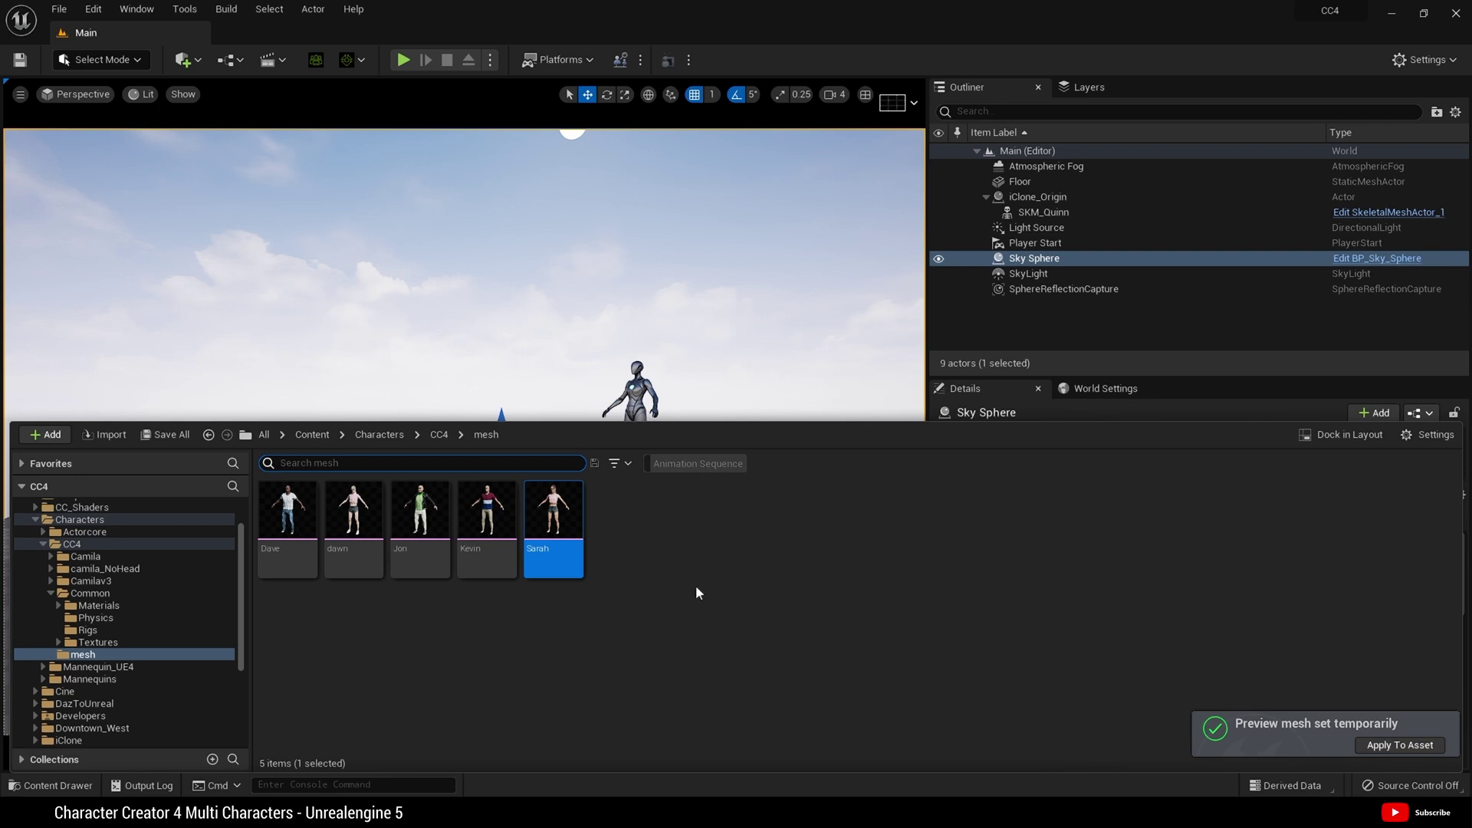
left_click(433, 434)
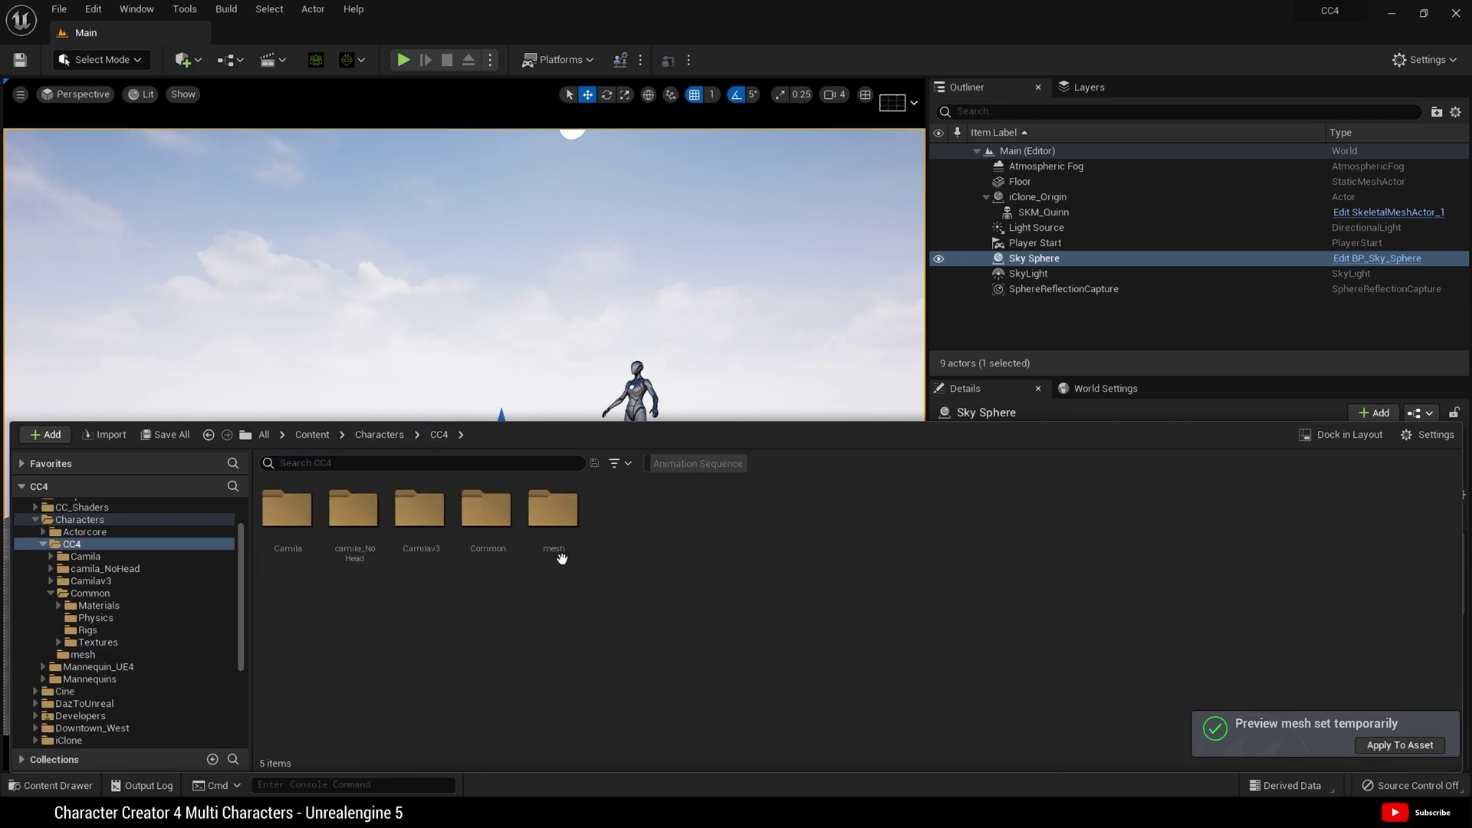
right_click(674, 648)
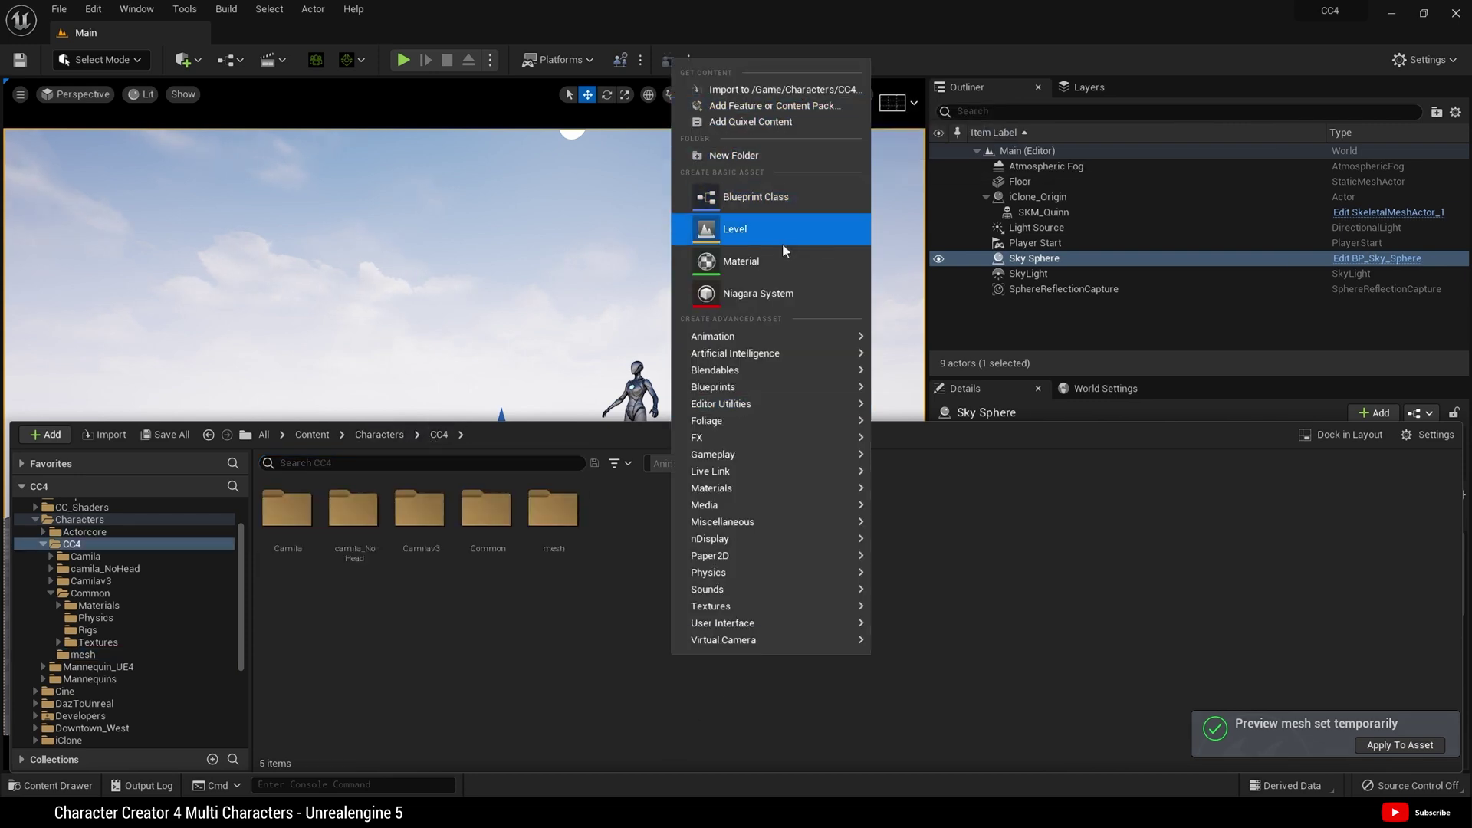
mouse_move(793, 337)
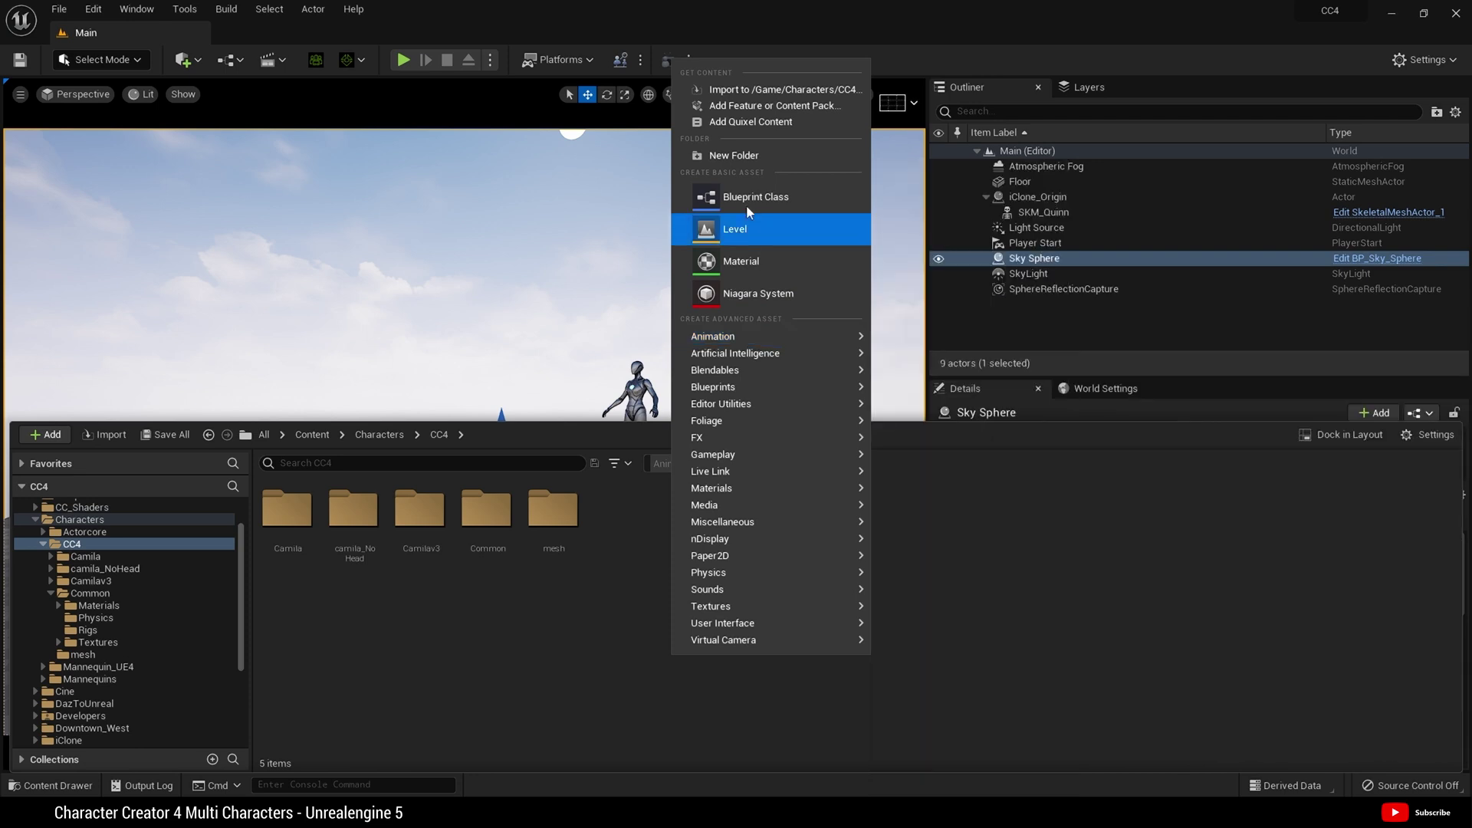
left_click(751, 156)
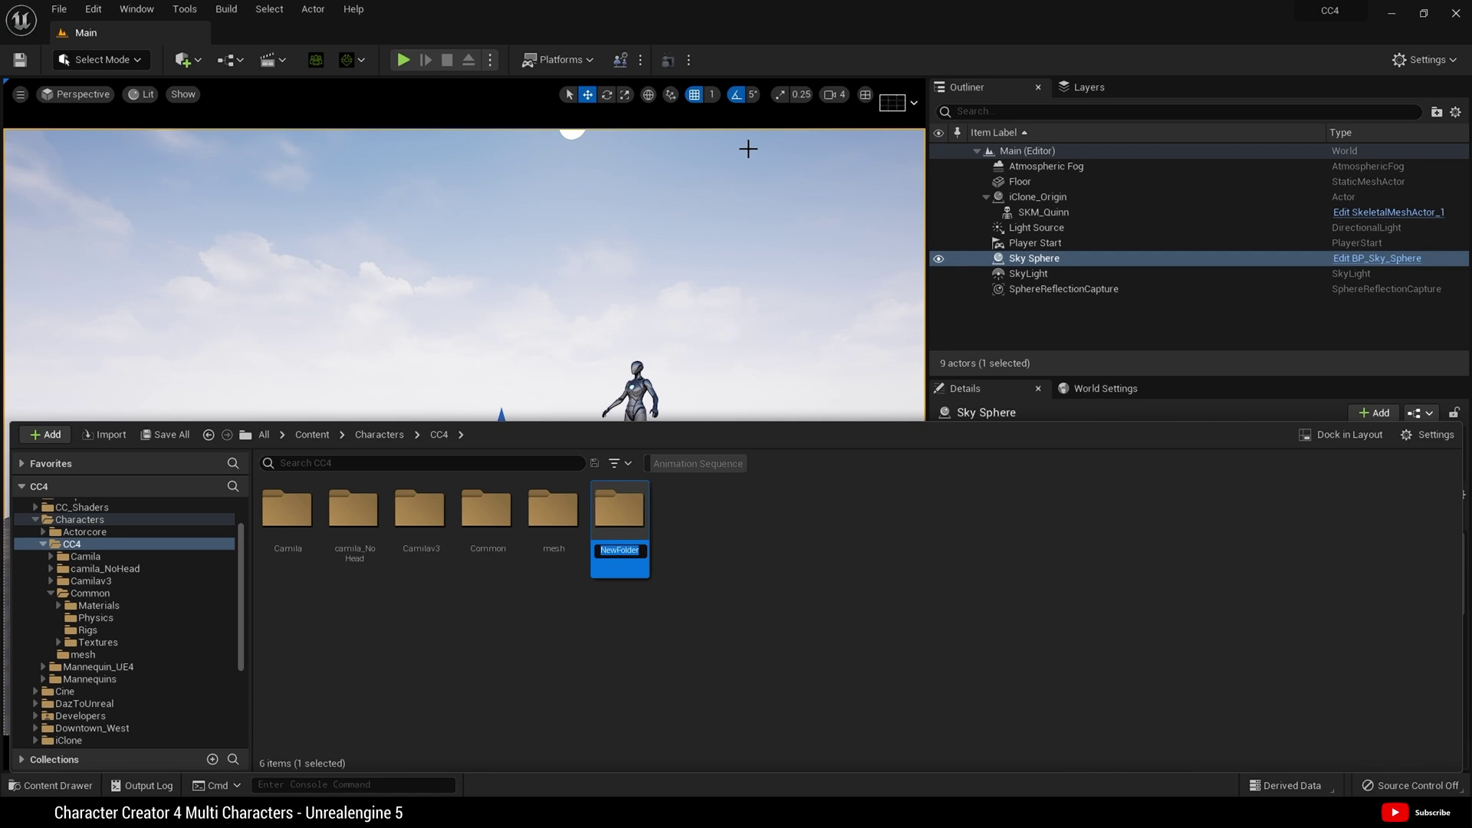
key("BackSpace")
type("ations")
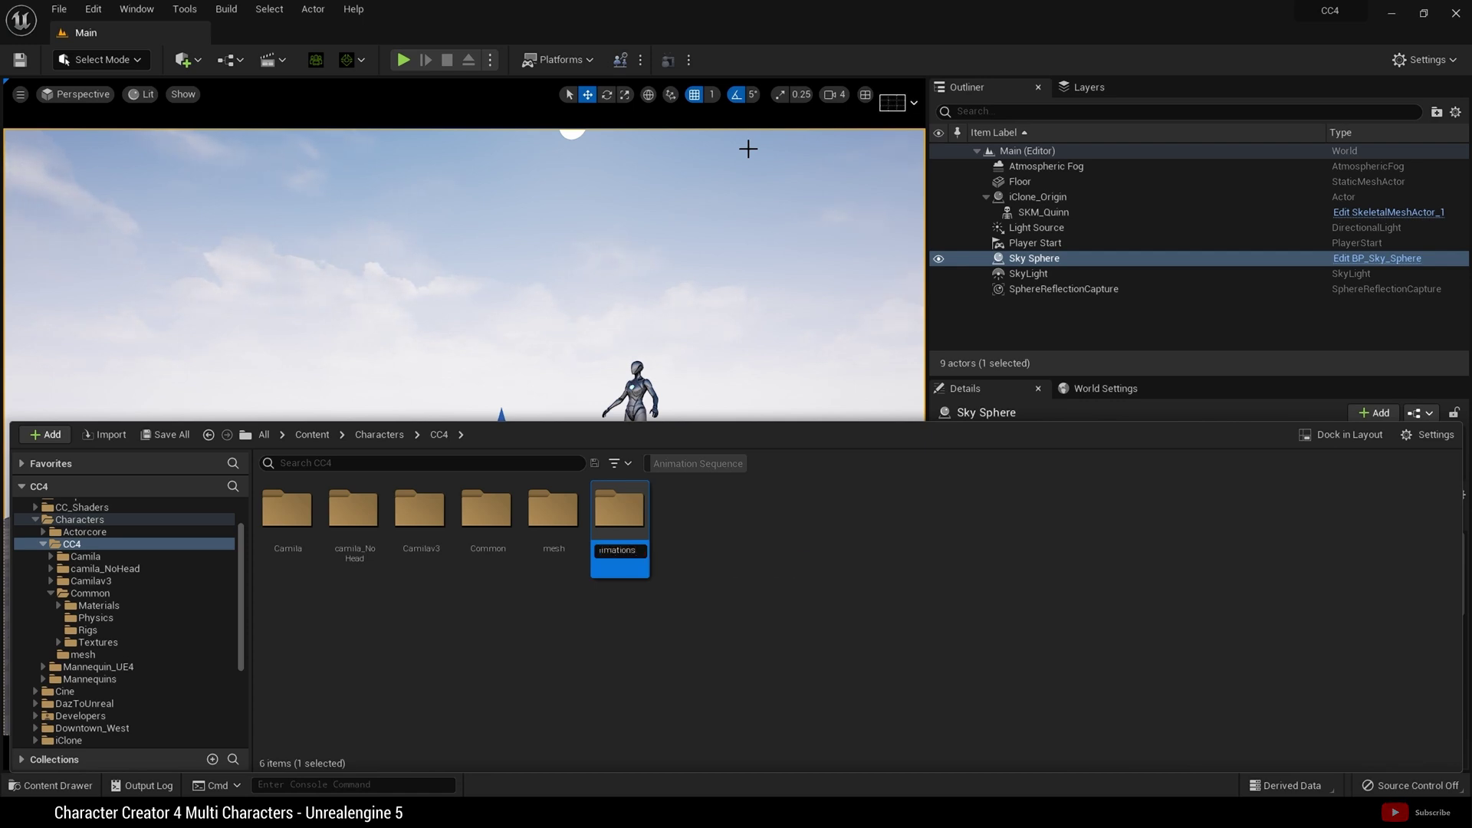
key("Return")
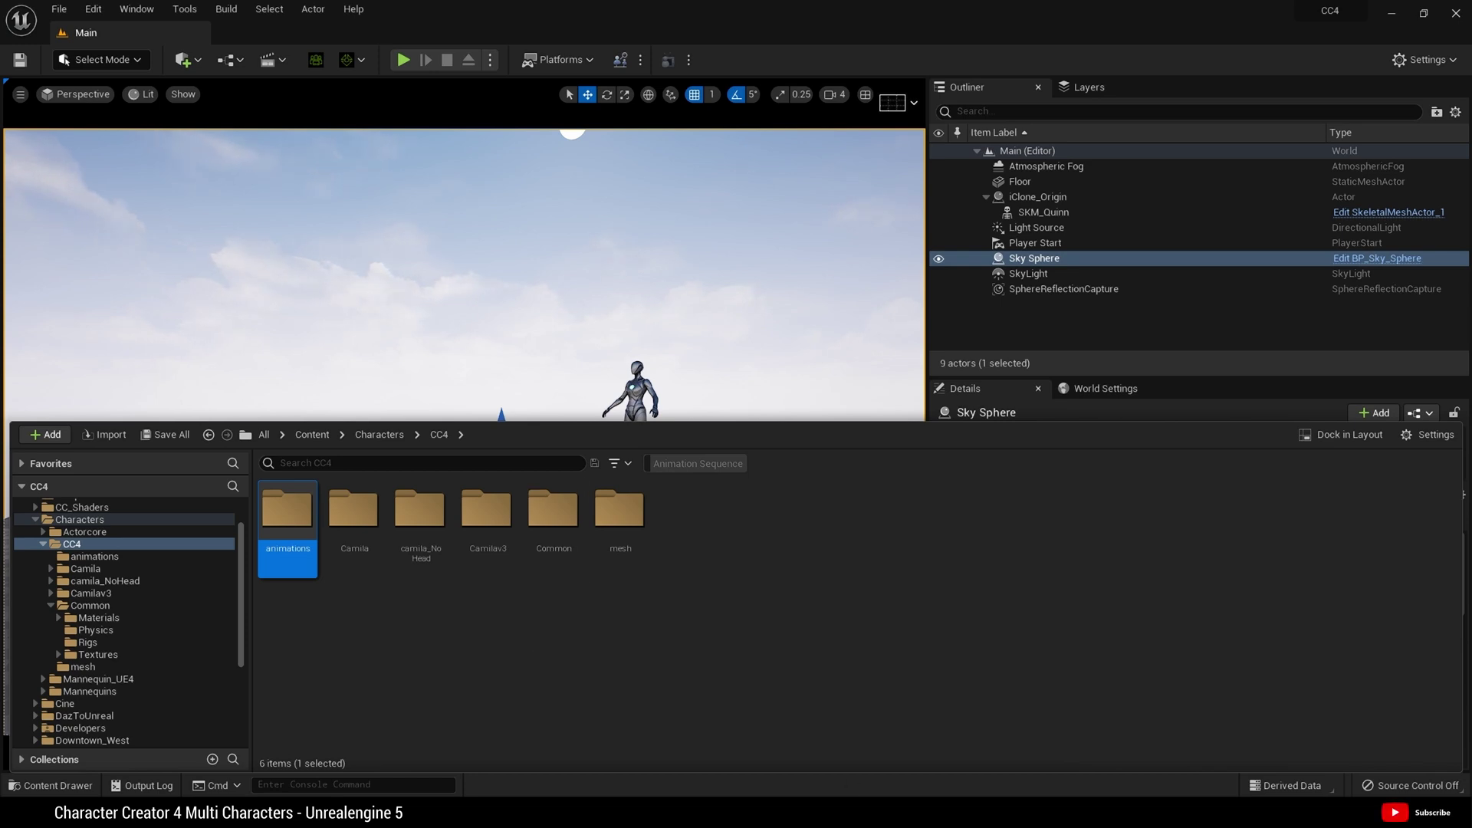
Move the Camila, camila_NoHead and Camilav3 folders into Other.
left_click(420, 510)
left_click(487, 510, "shift")
left_click(354, 510, "ctrl")
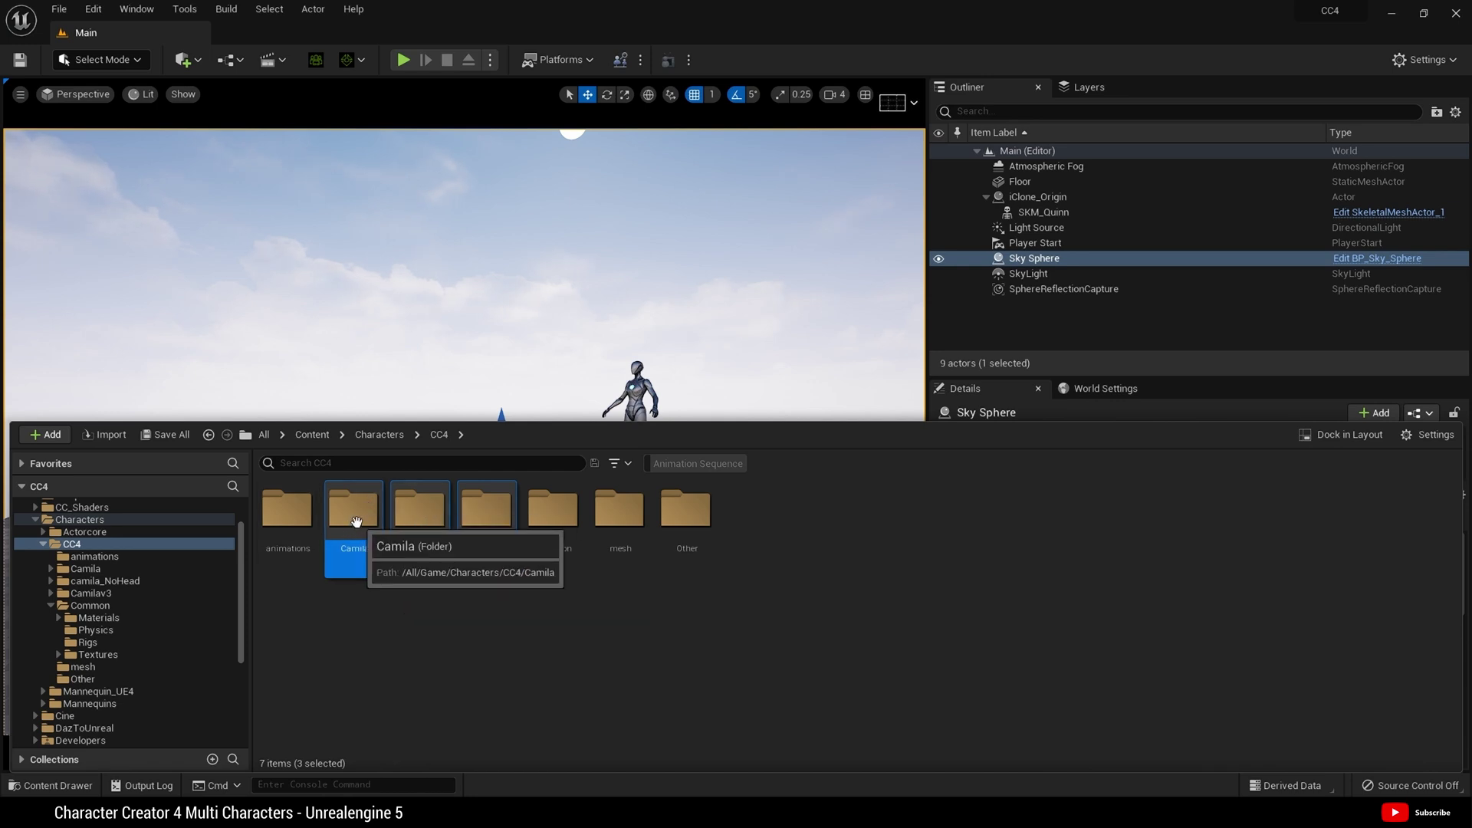
left_click_drag(448, 524, 685, 524)
left_click(706, 554)
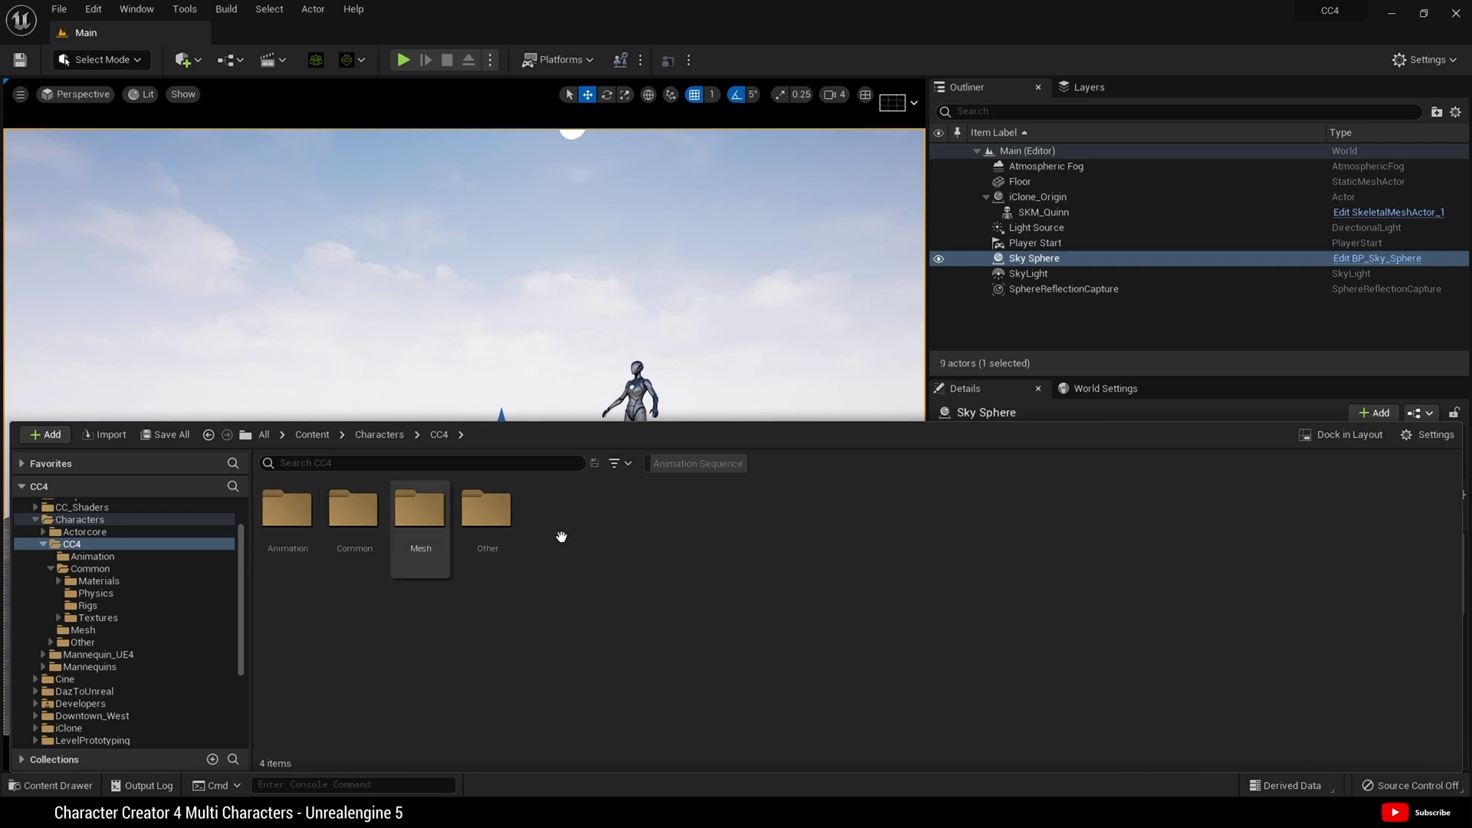
Open the Animation folder.
left_click(430, 541)
left_click(354, 567)
left_click(290, 556)
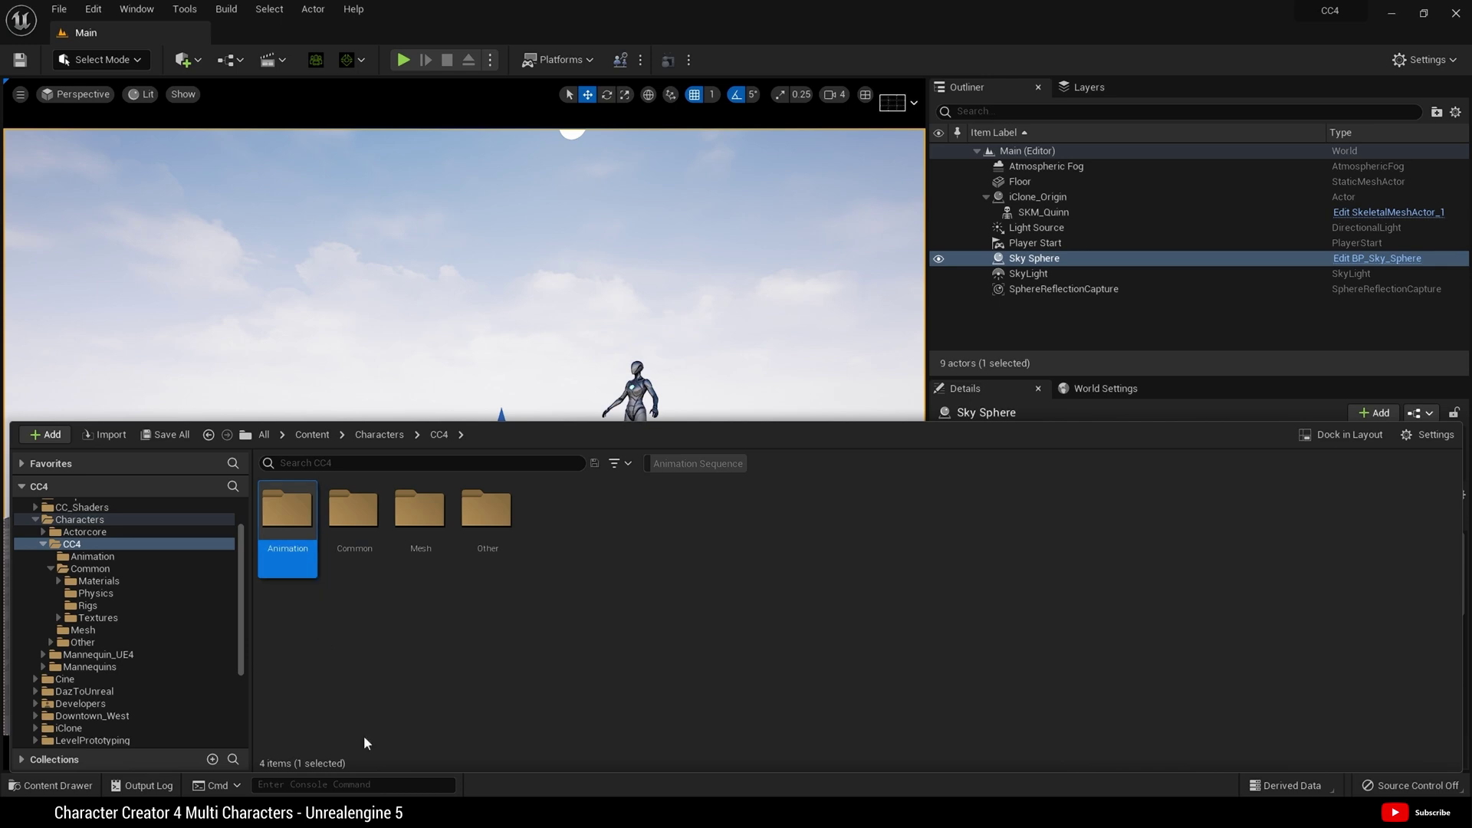
double_click(292, 516)
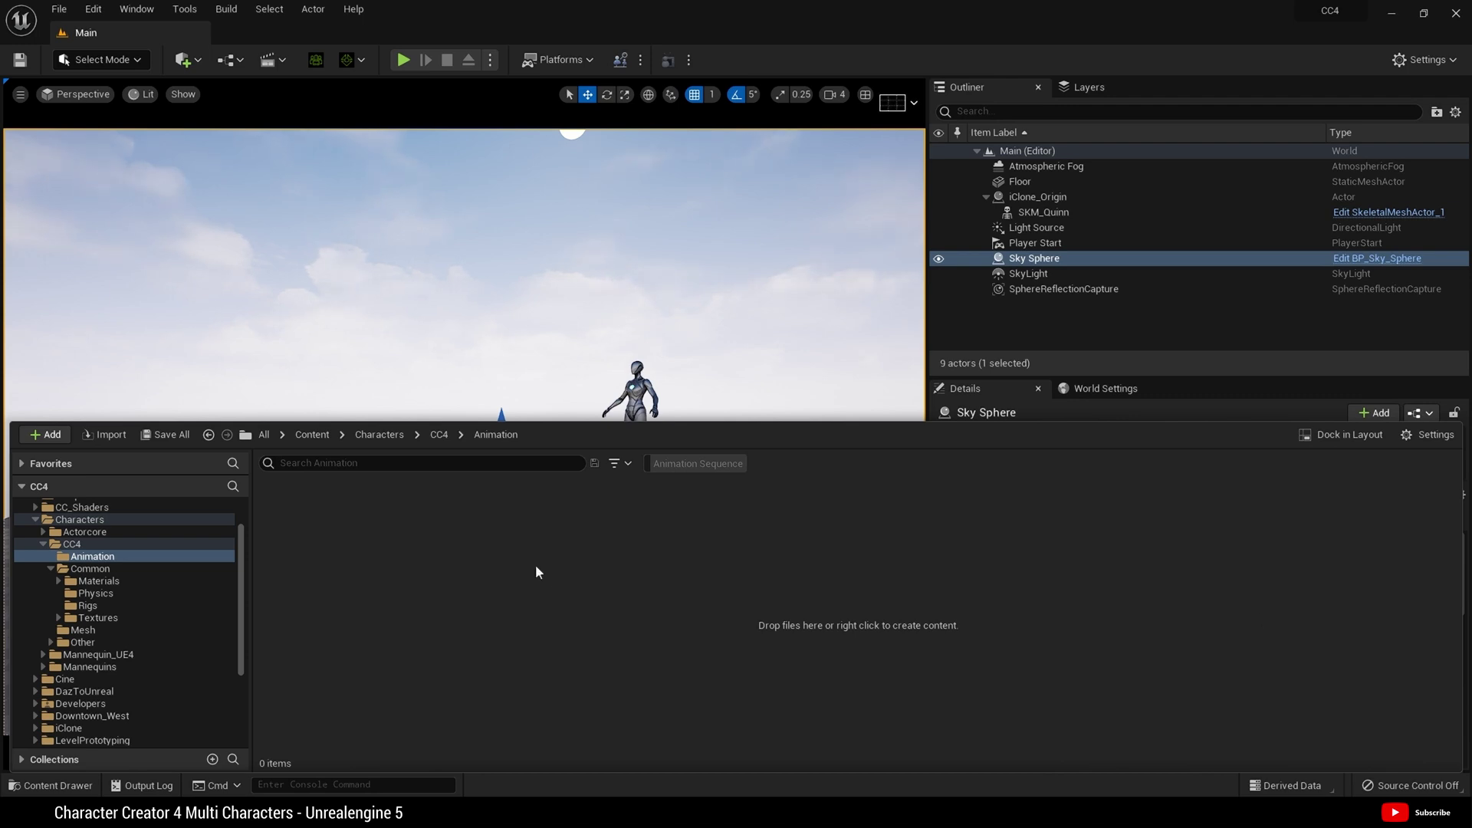
Import the walk FBX as an animation on CC4_Common, with Import Mesh off.
right_click(485, 580)
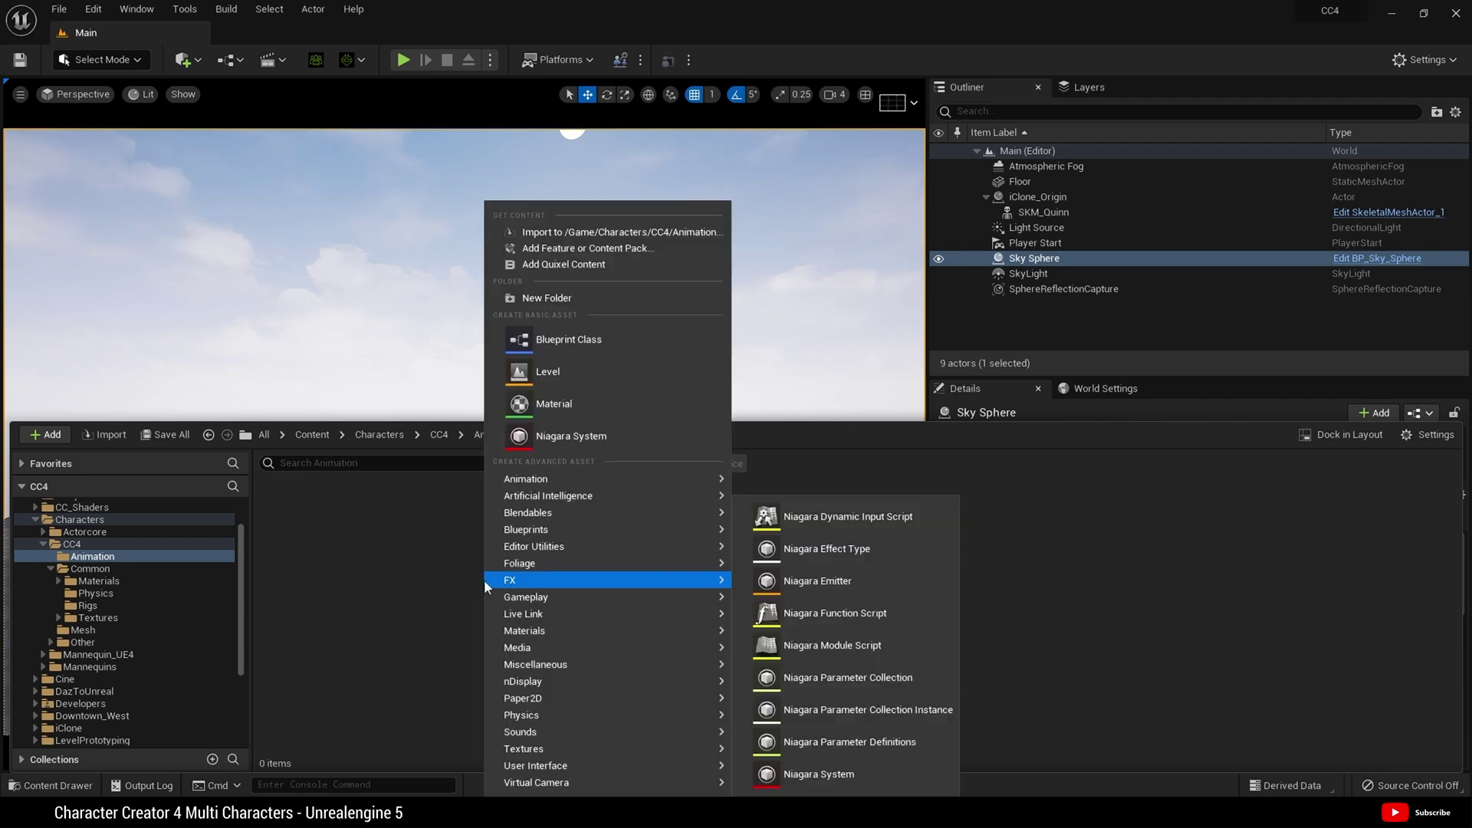
left_click(595, 227)
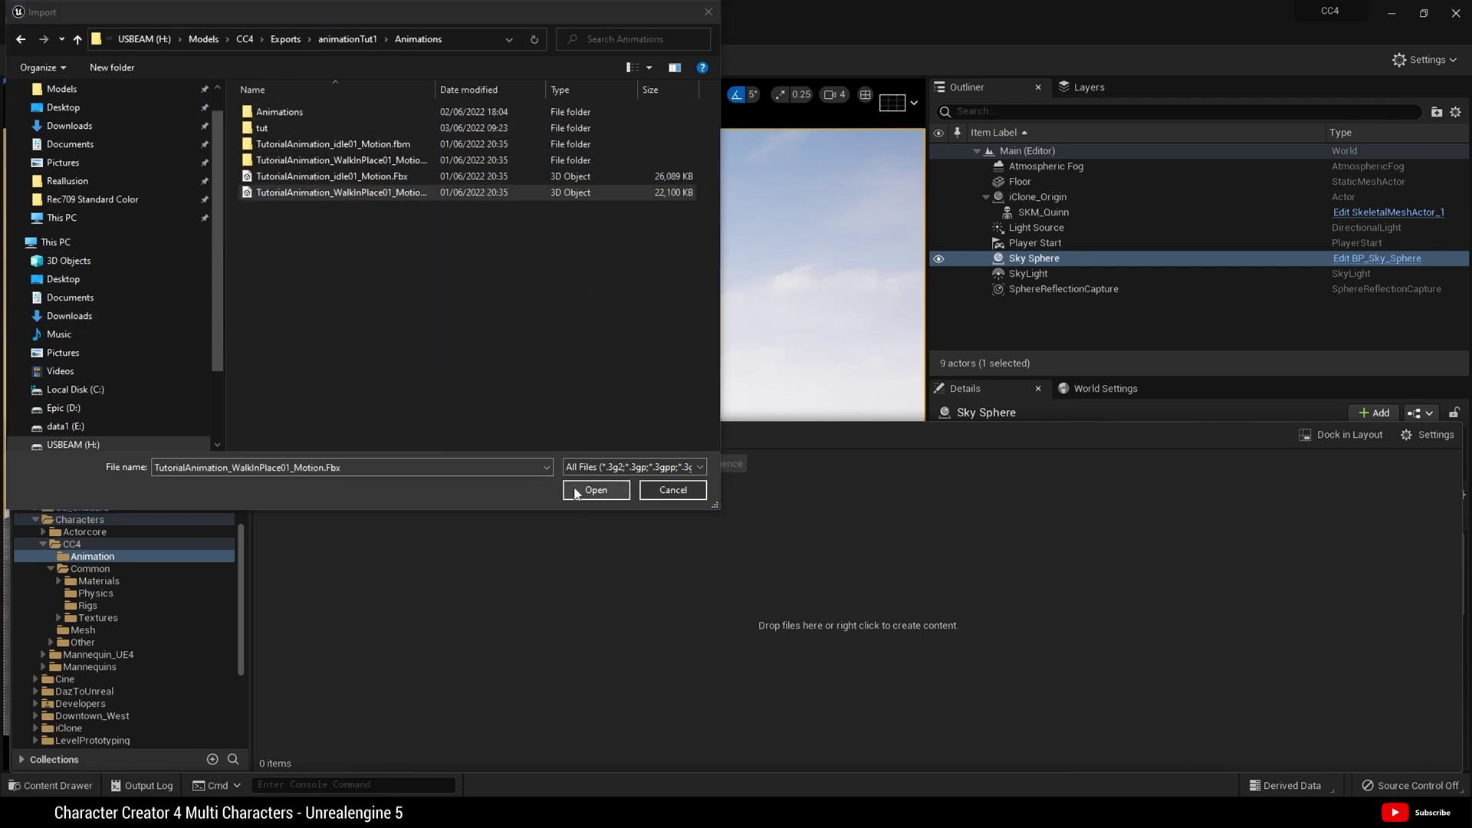
left_click(578, 497)
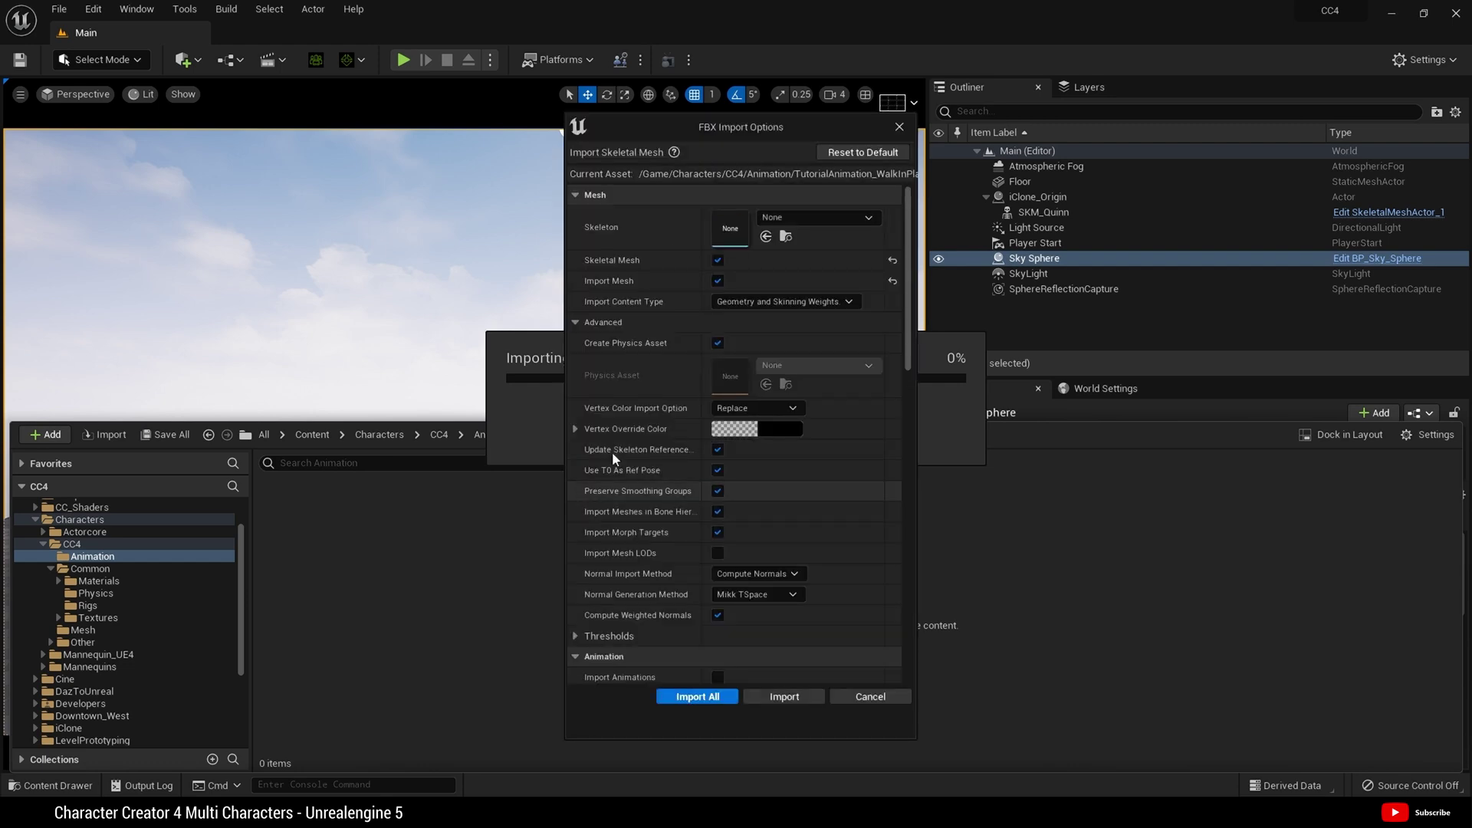
left_click_drag(711, 128, 715, 155)
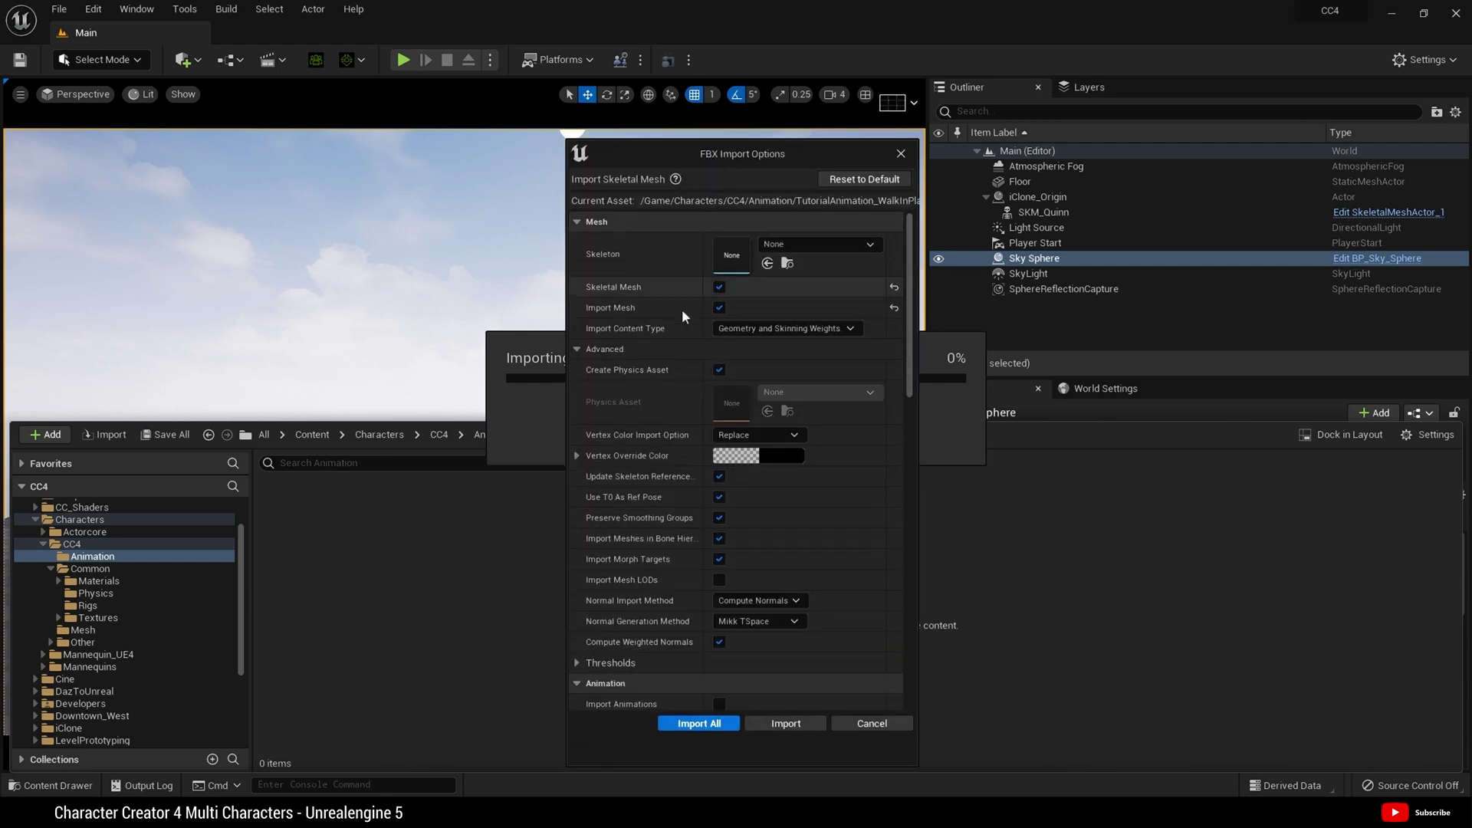
left_click(834, 246)
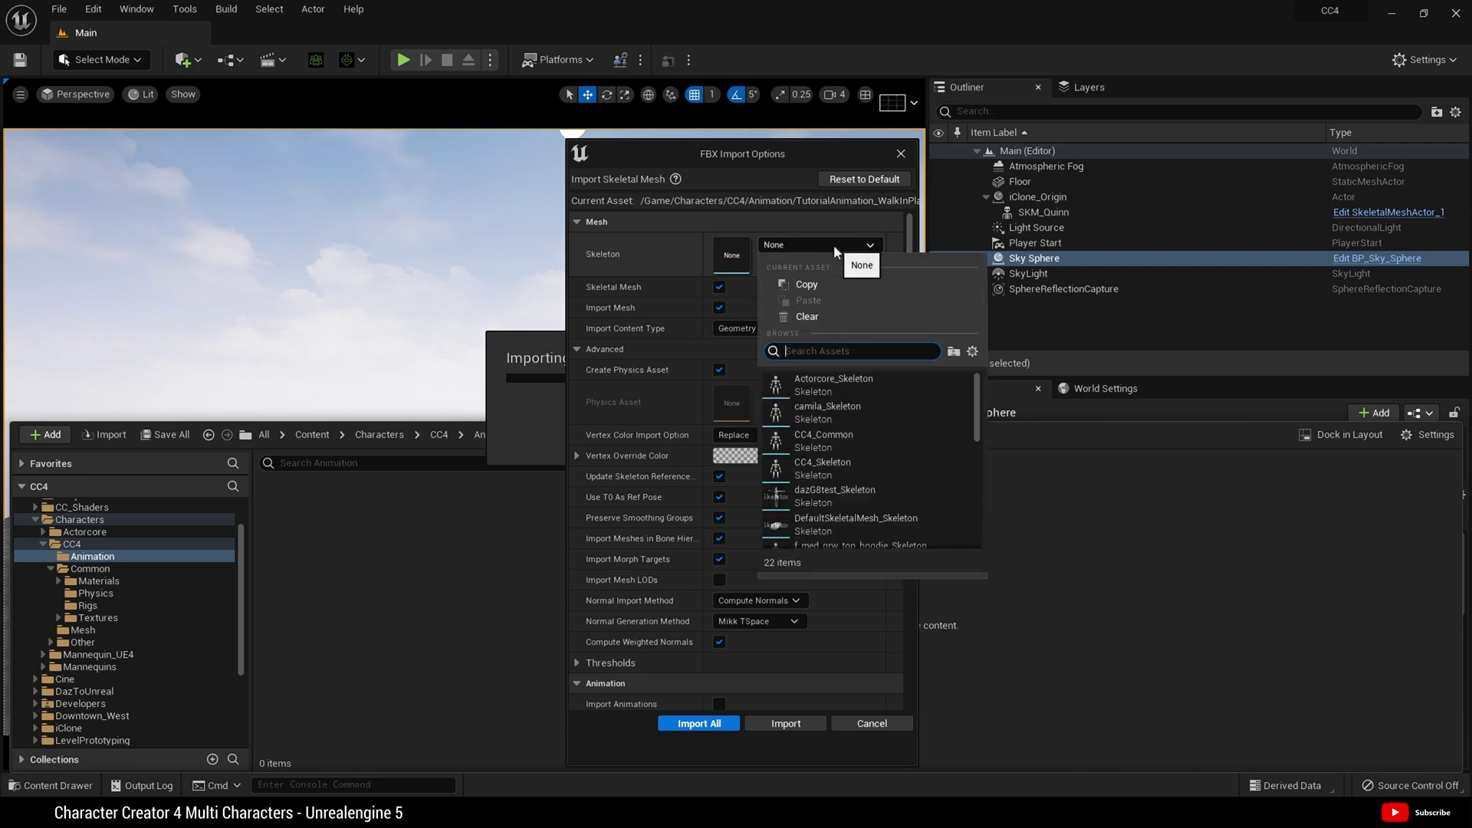
left_click(833, 437)
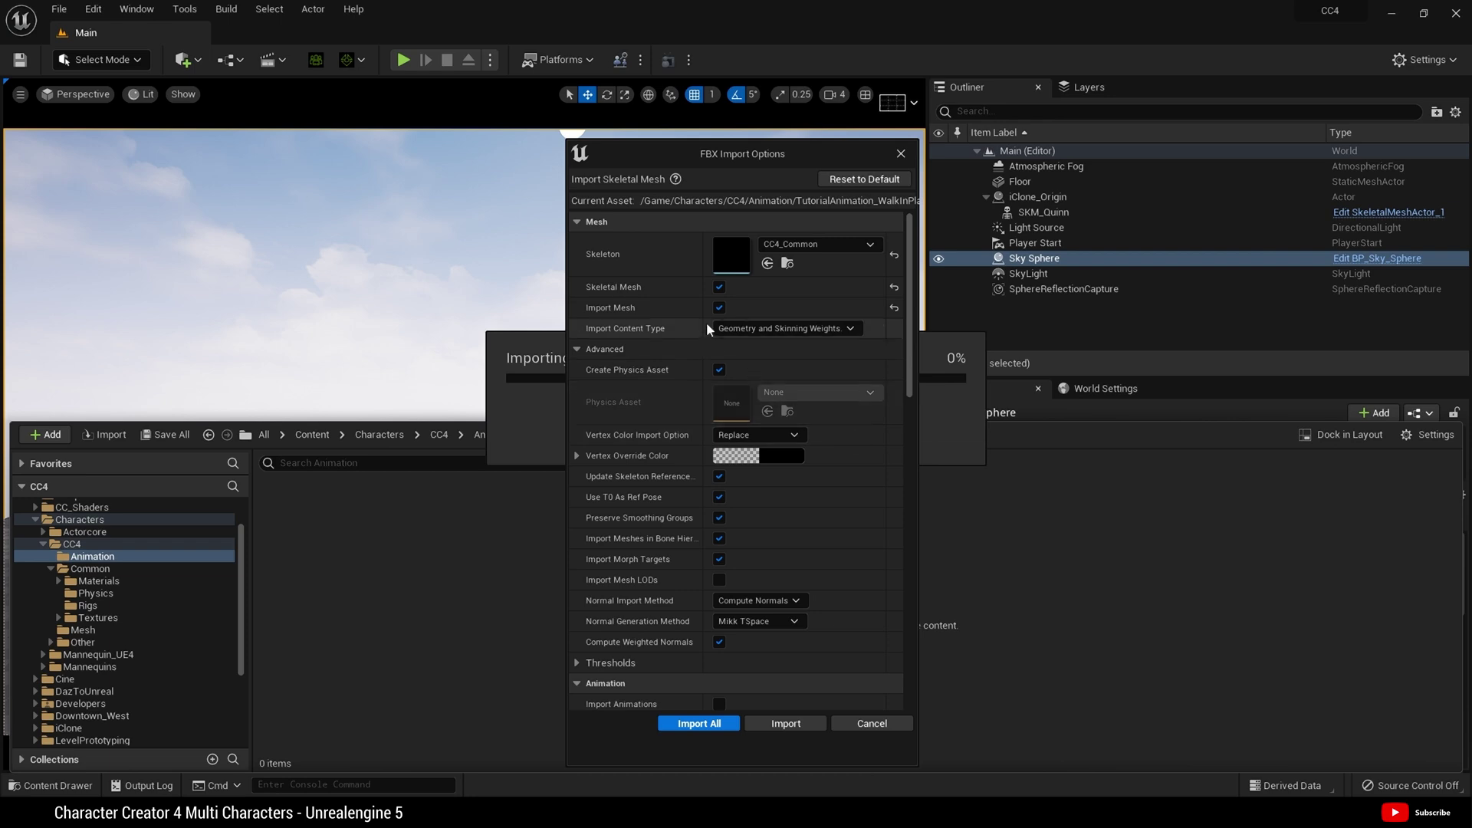
left_click(720, 307)
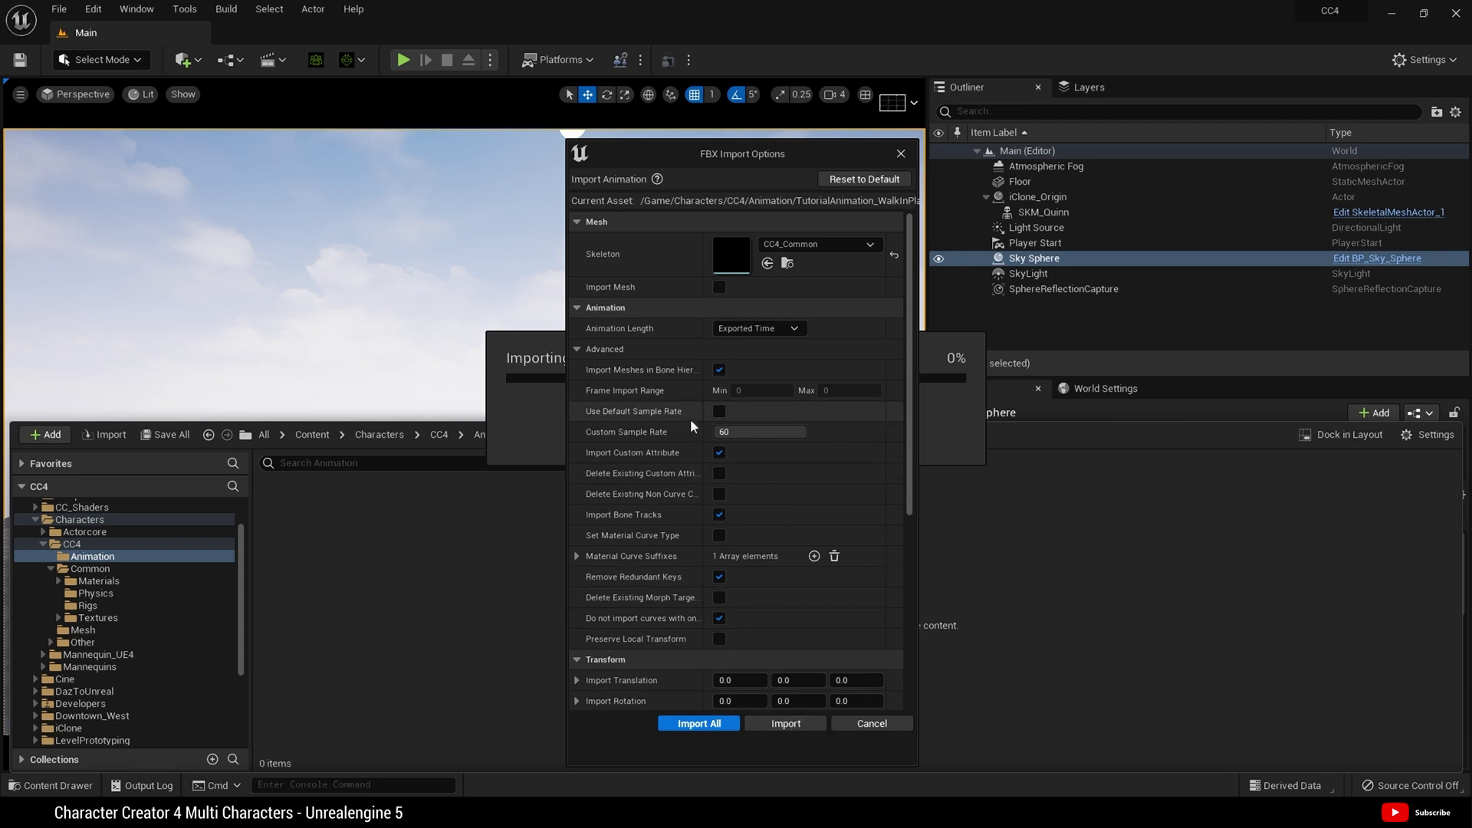
left_click(776, 726)
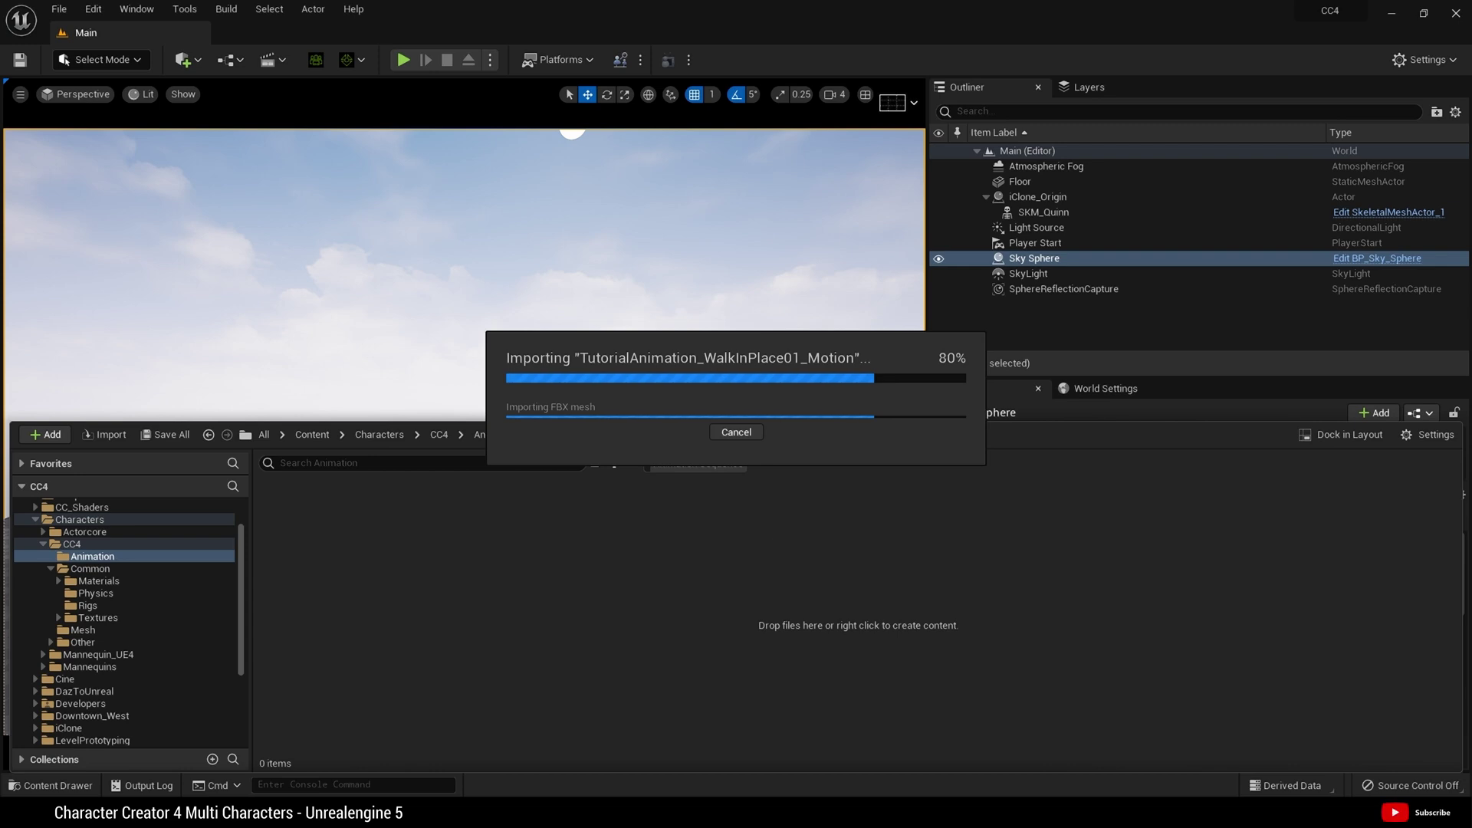
Save all levels and assets.
mouse_move(299, 536)
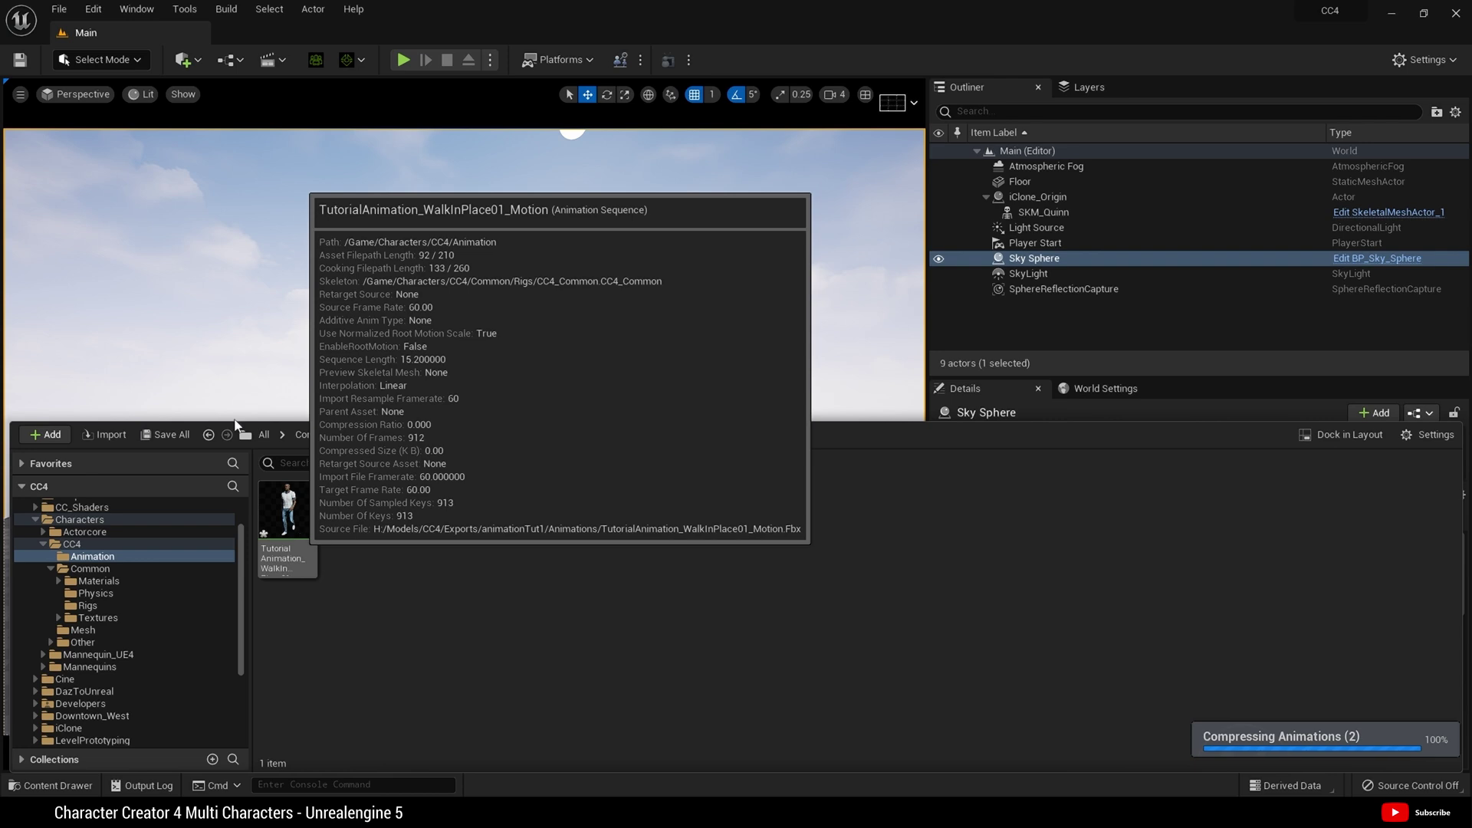
left_click(49, 13)
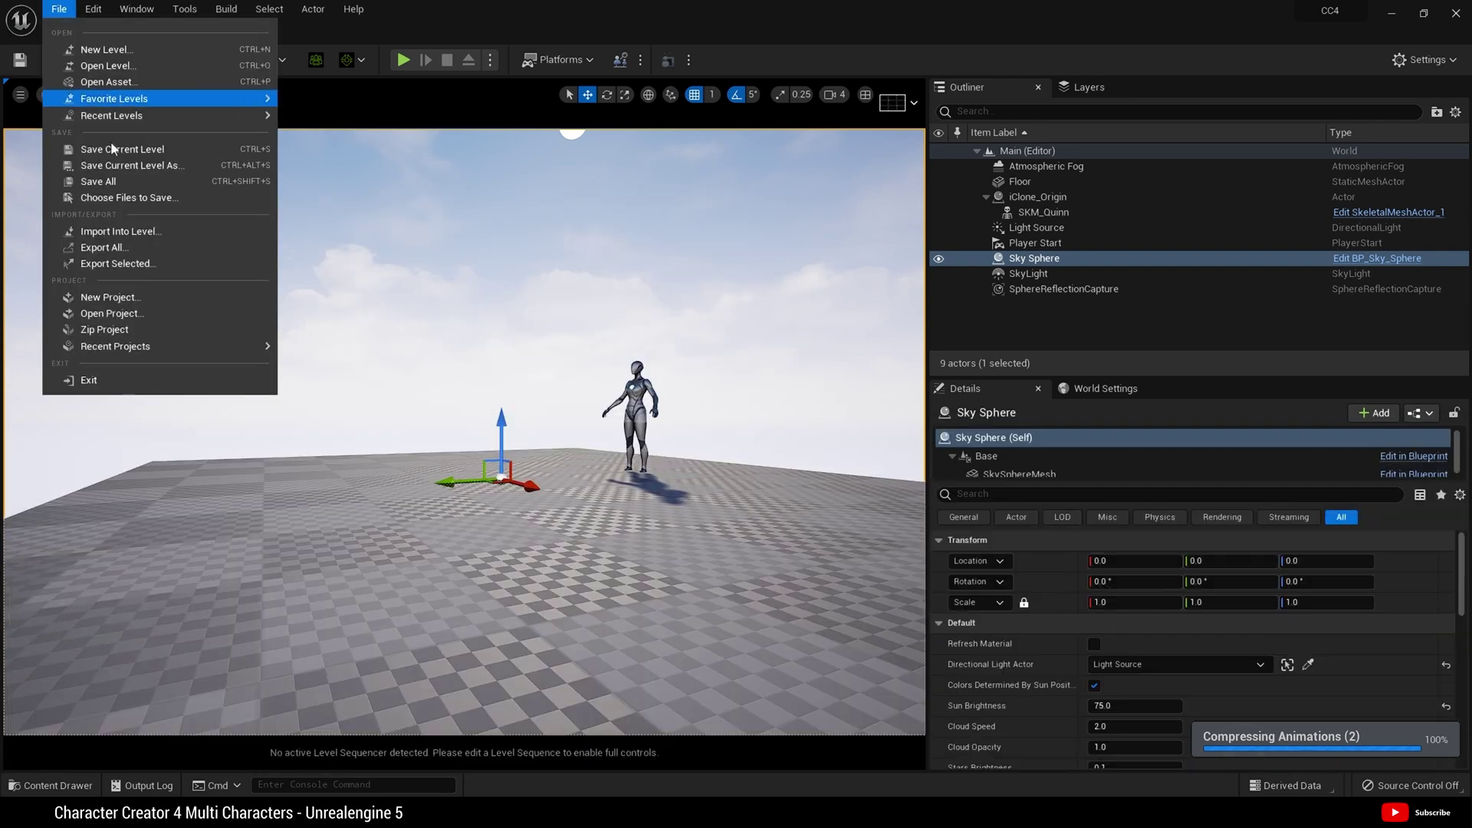
left_click(127, 188)
Open the walk animation and preview it on each of the five character meshes in turn.
left_click(48, 784)
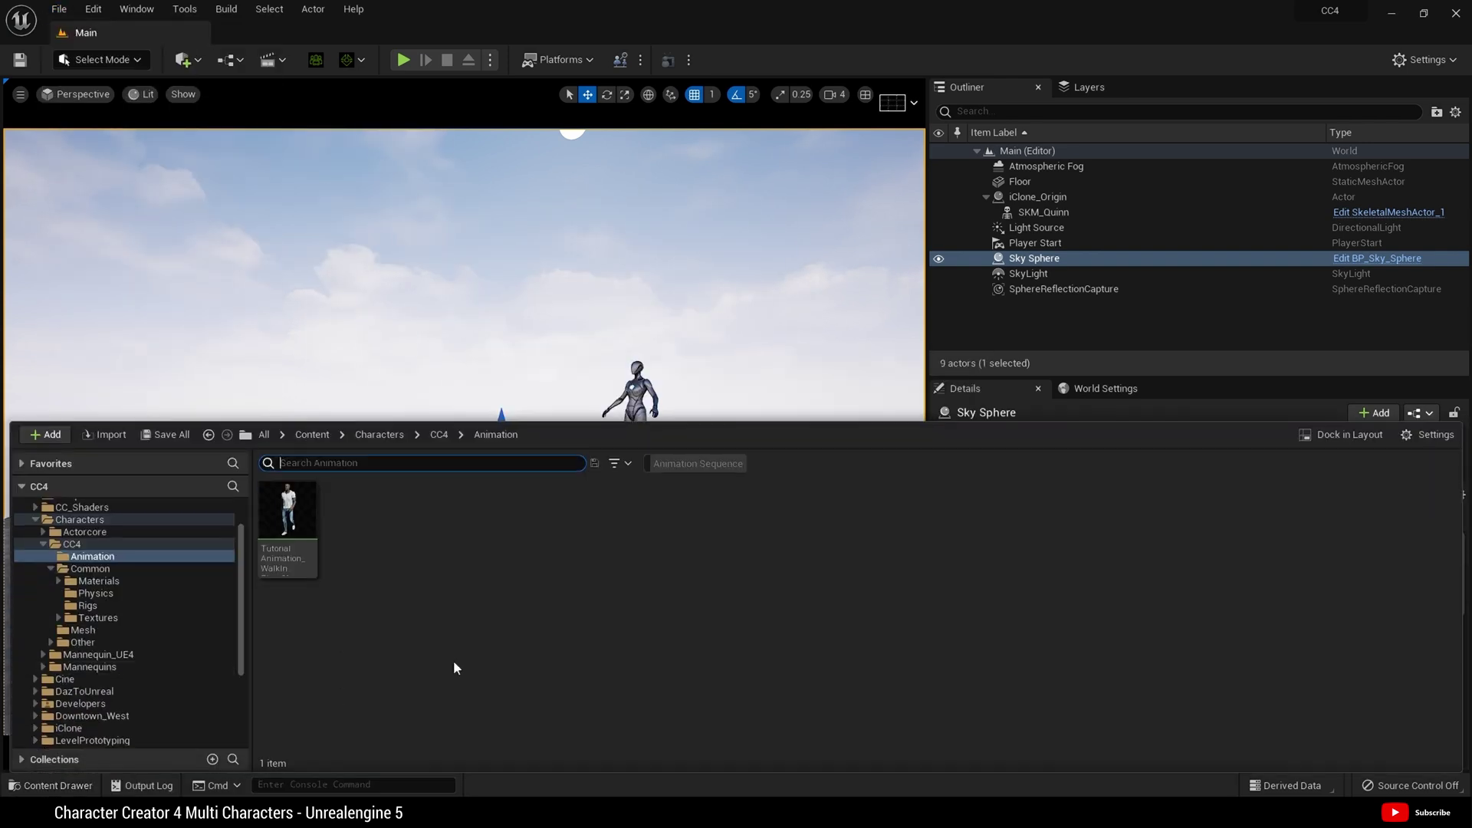
double_click(306, 532)
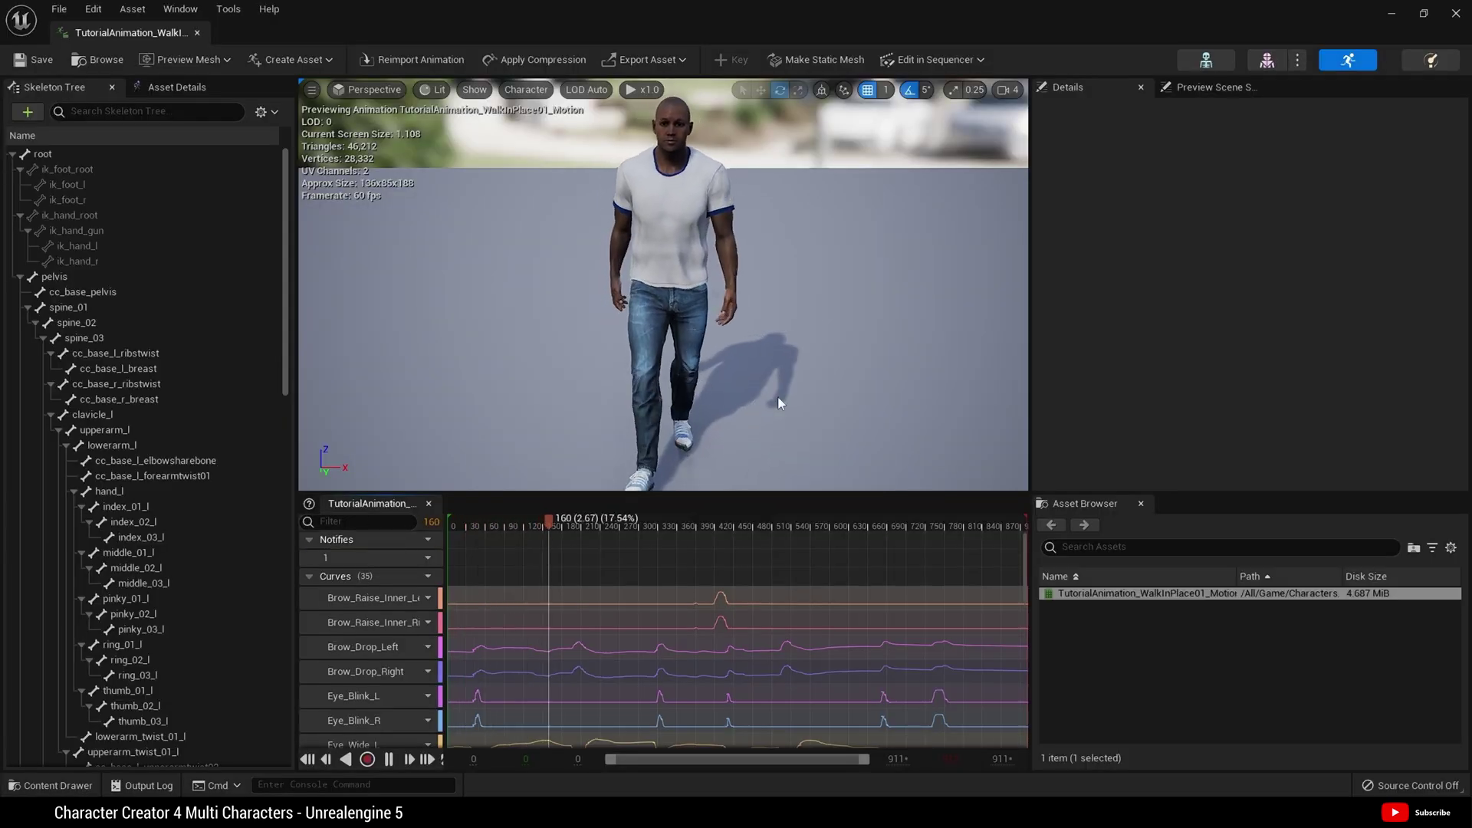
left_click(178, 61)
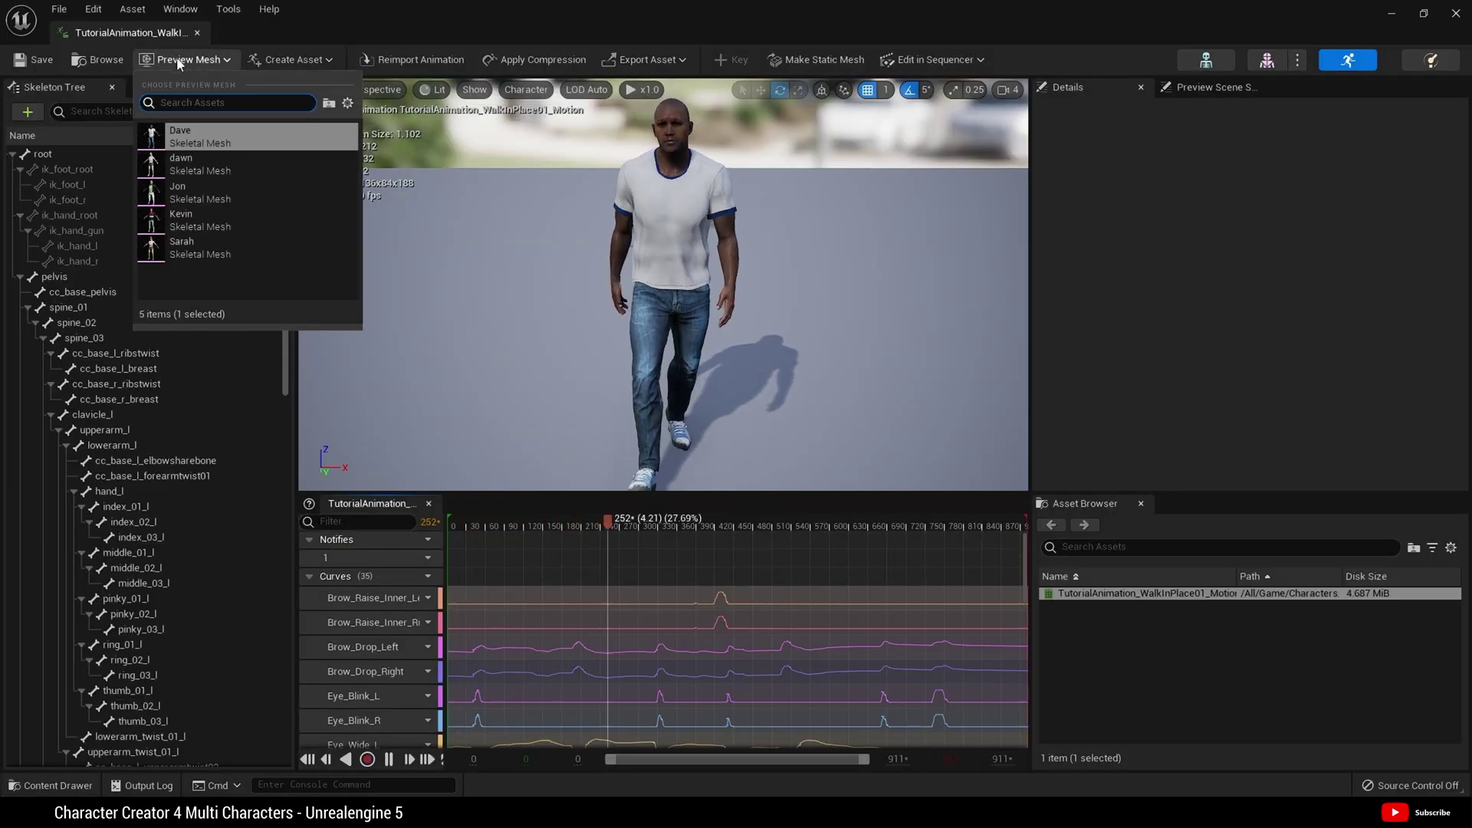
left_click(188, 162)
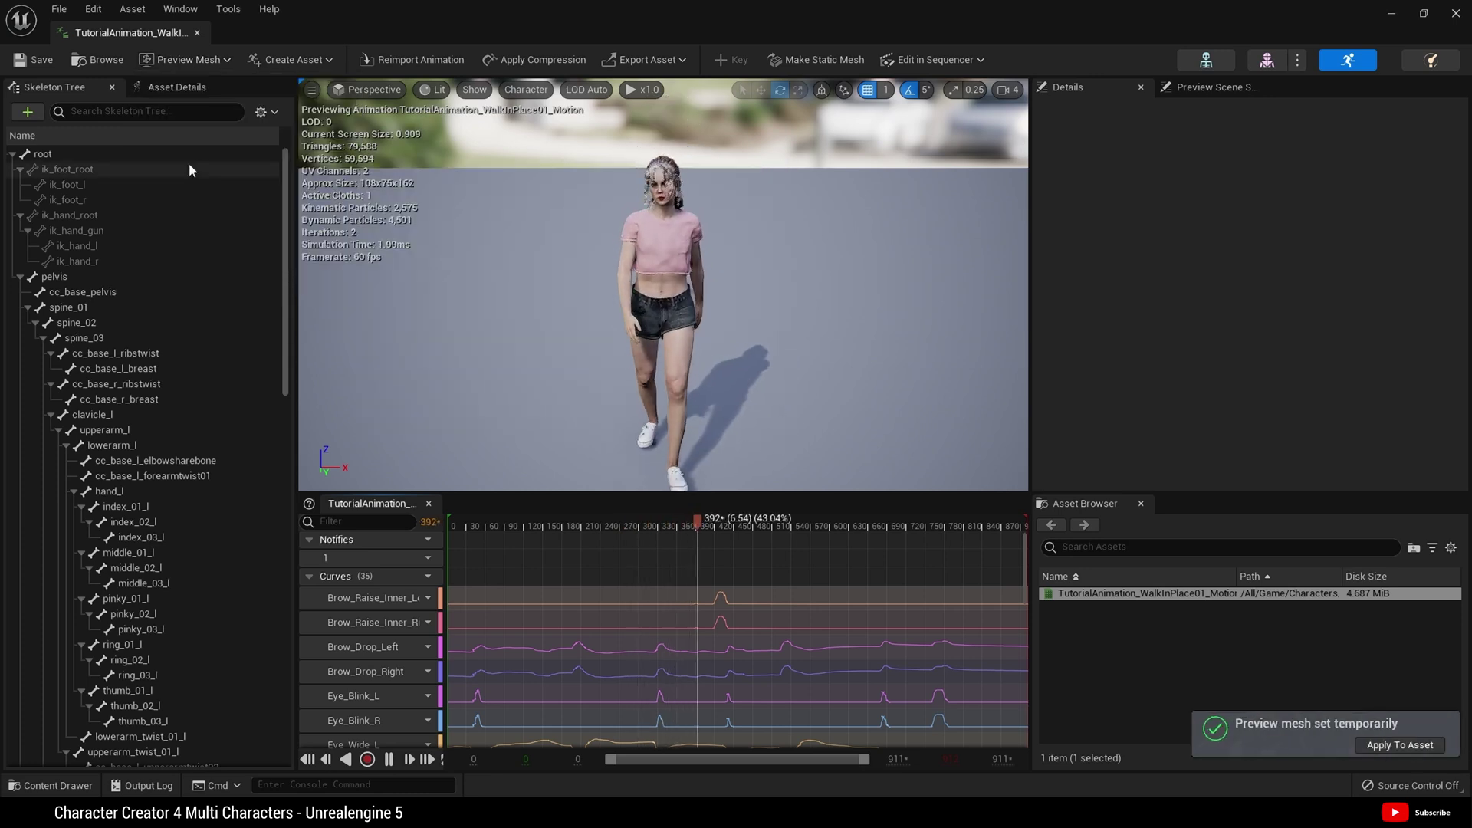
left_click(191, 66)
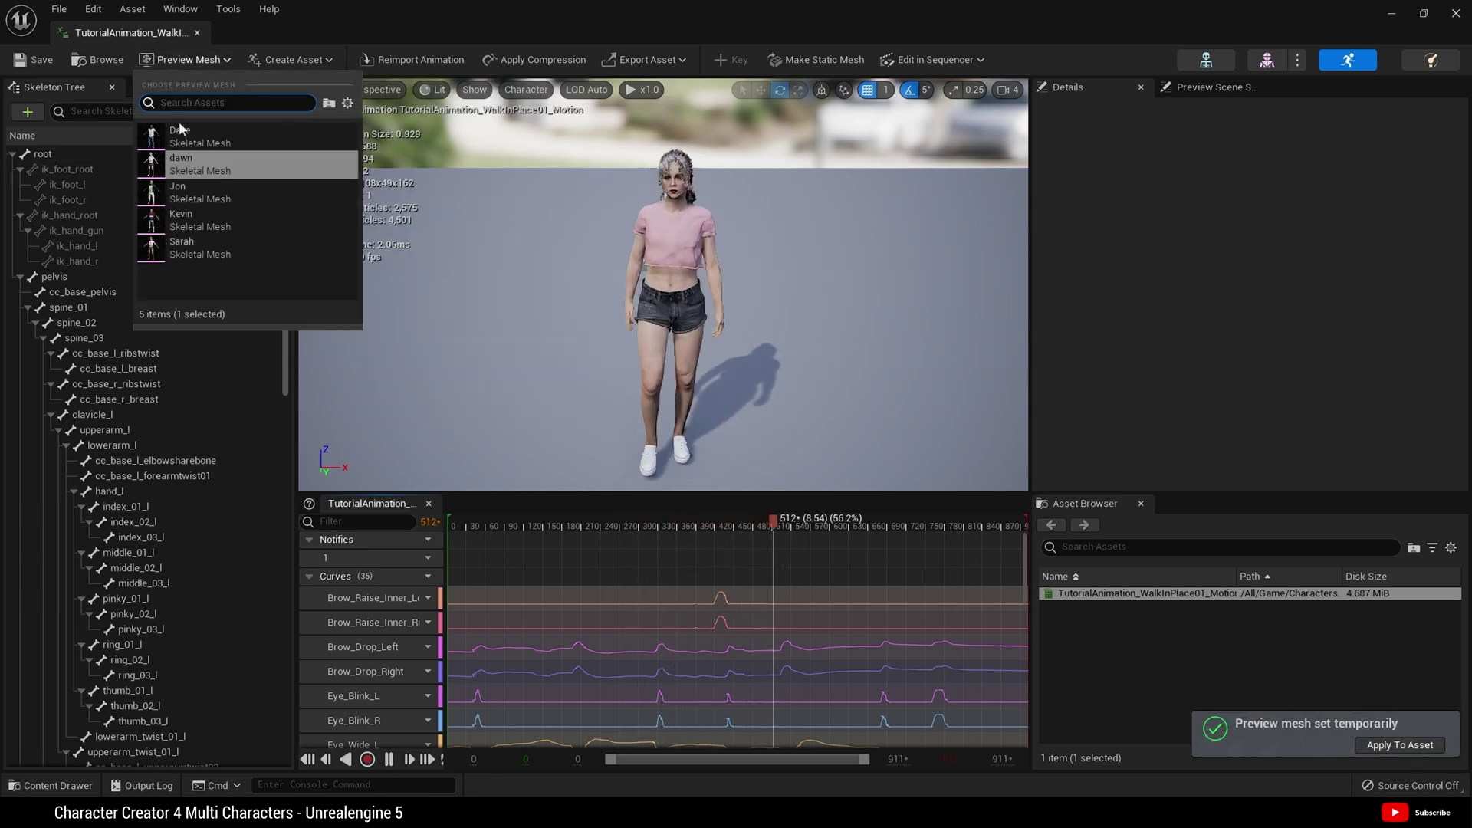
left_click(188, 192)
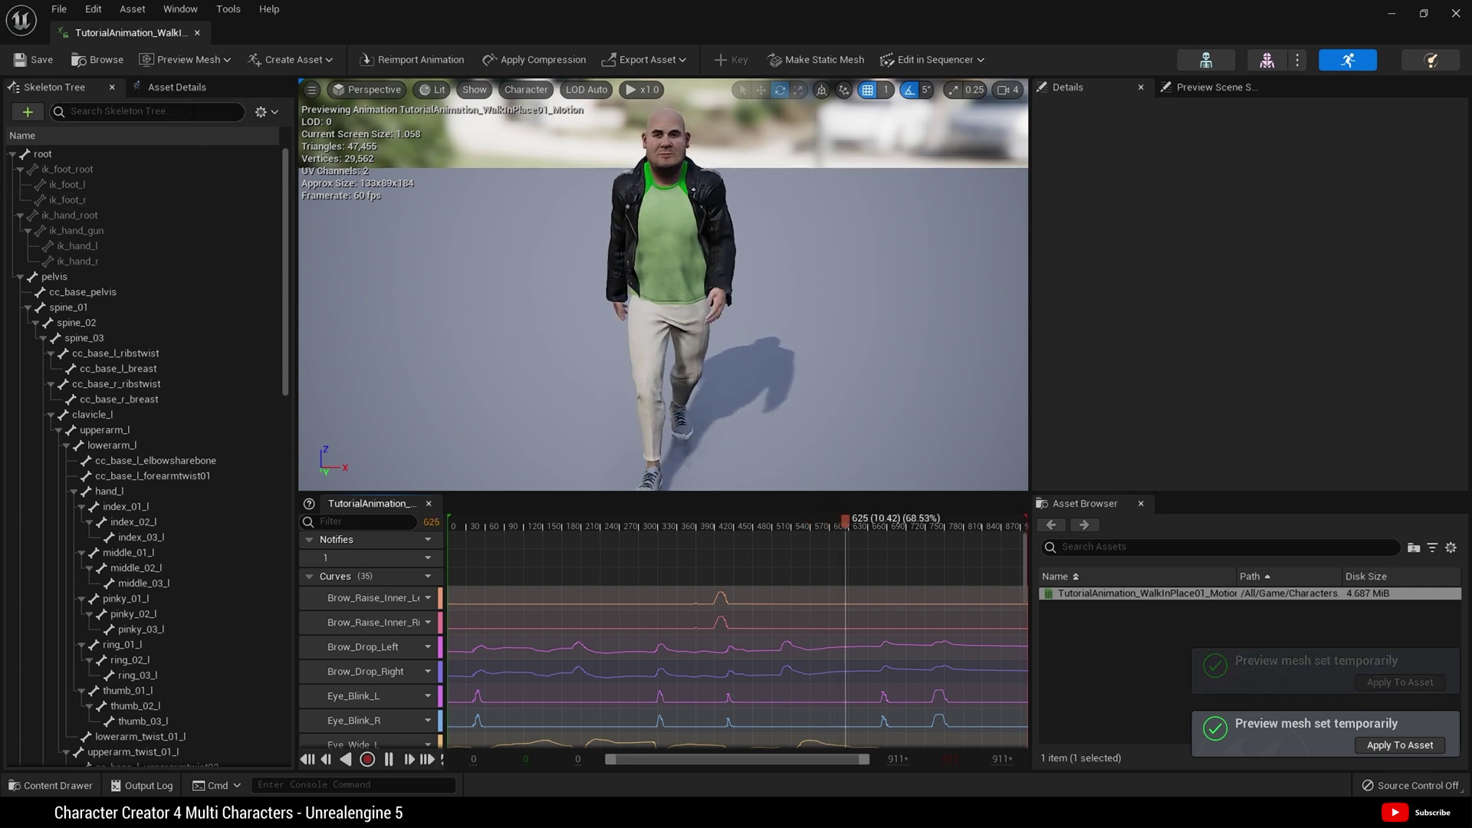
left_click(193, 59)
left_click(180, 223)
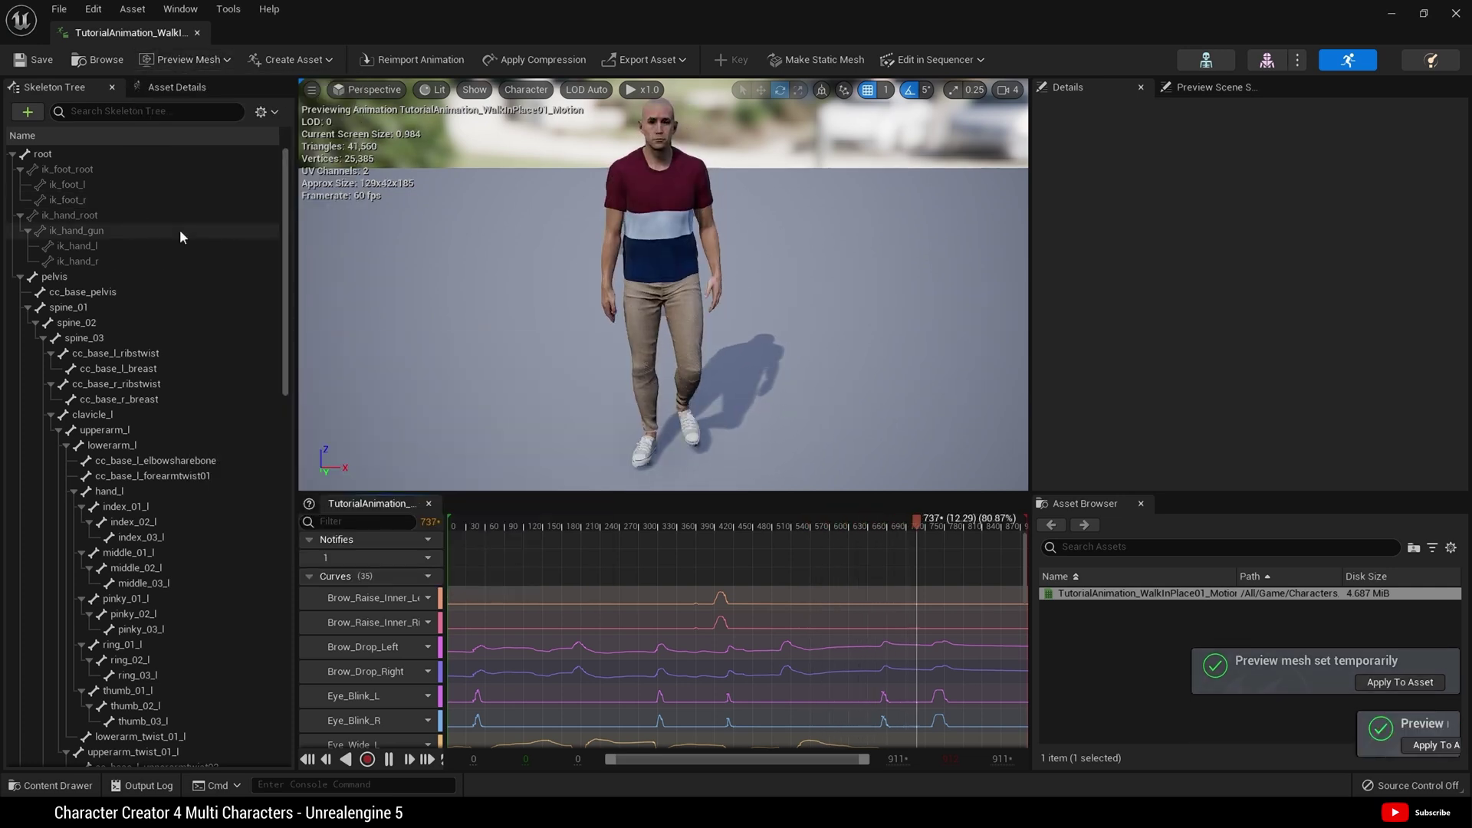
left_click(184, 60)
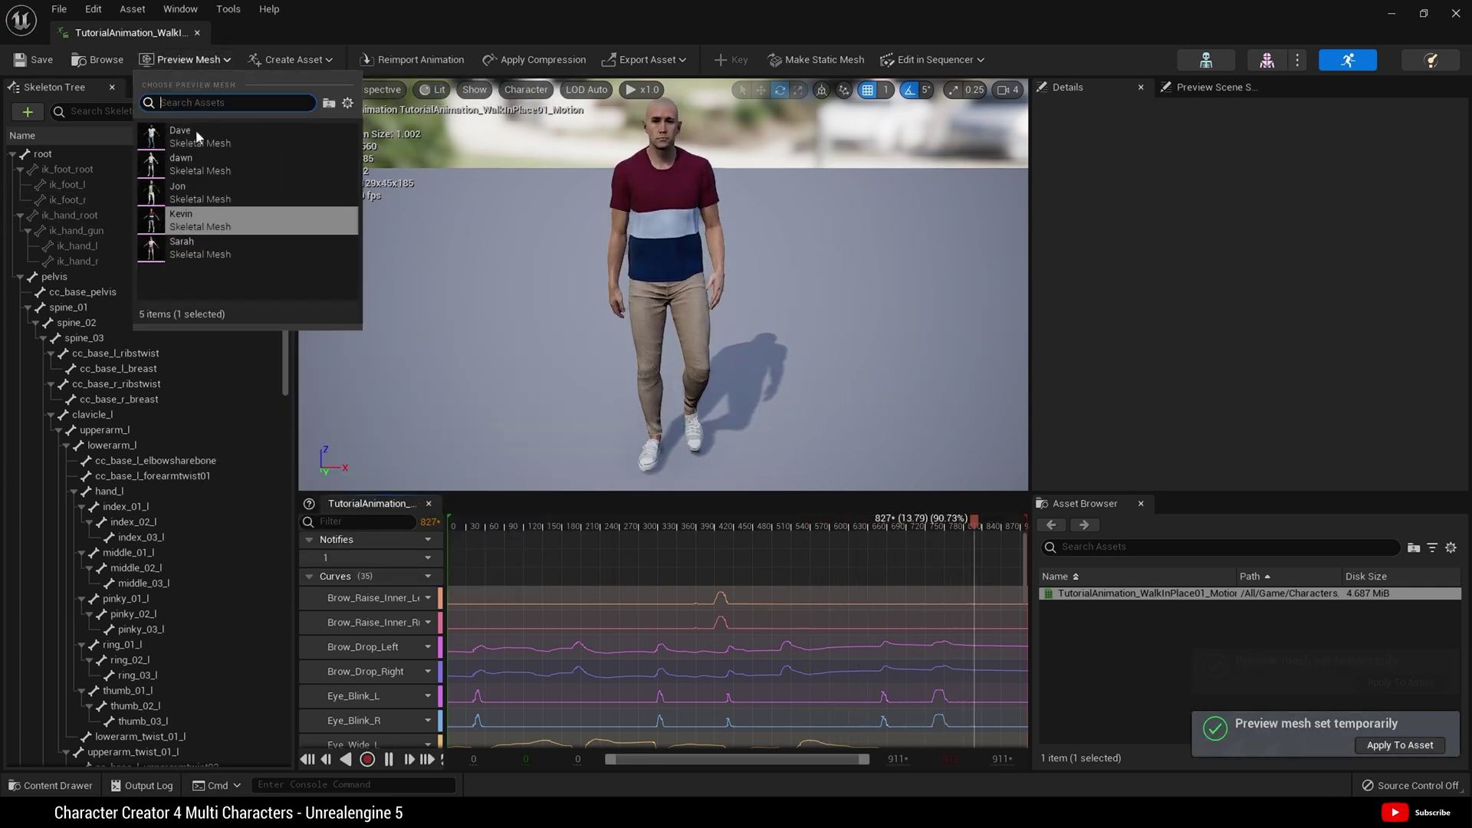
left_click(201, 250)
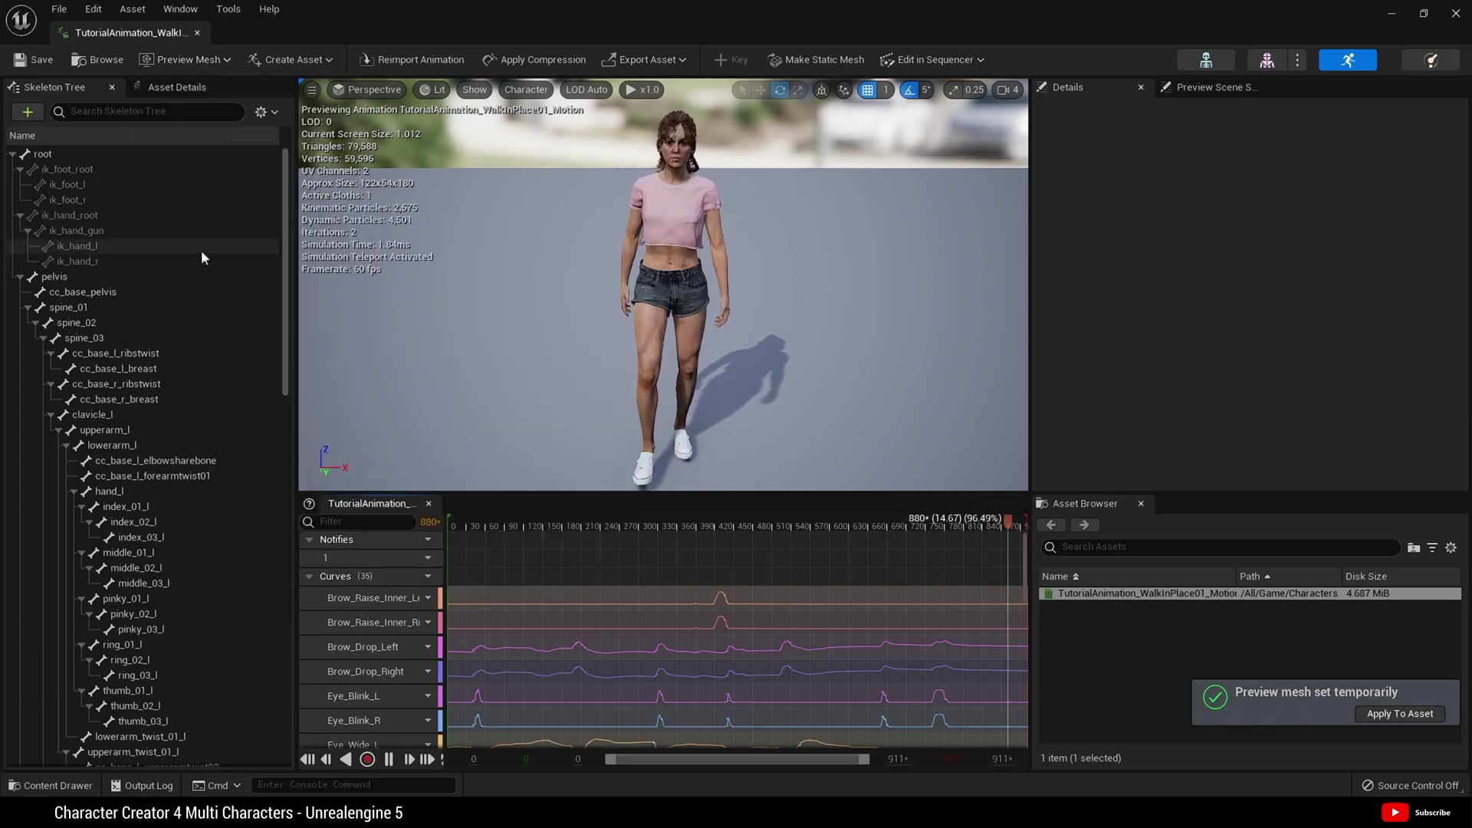
left_click(193, 59)
left_click(209, 129)
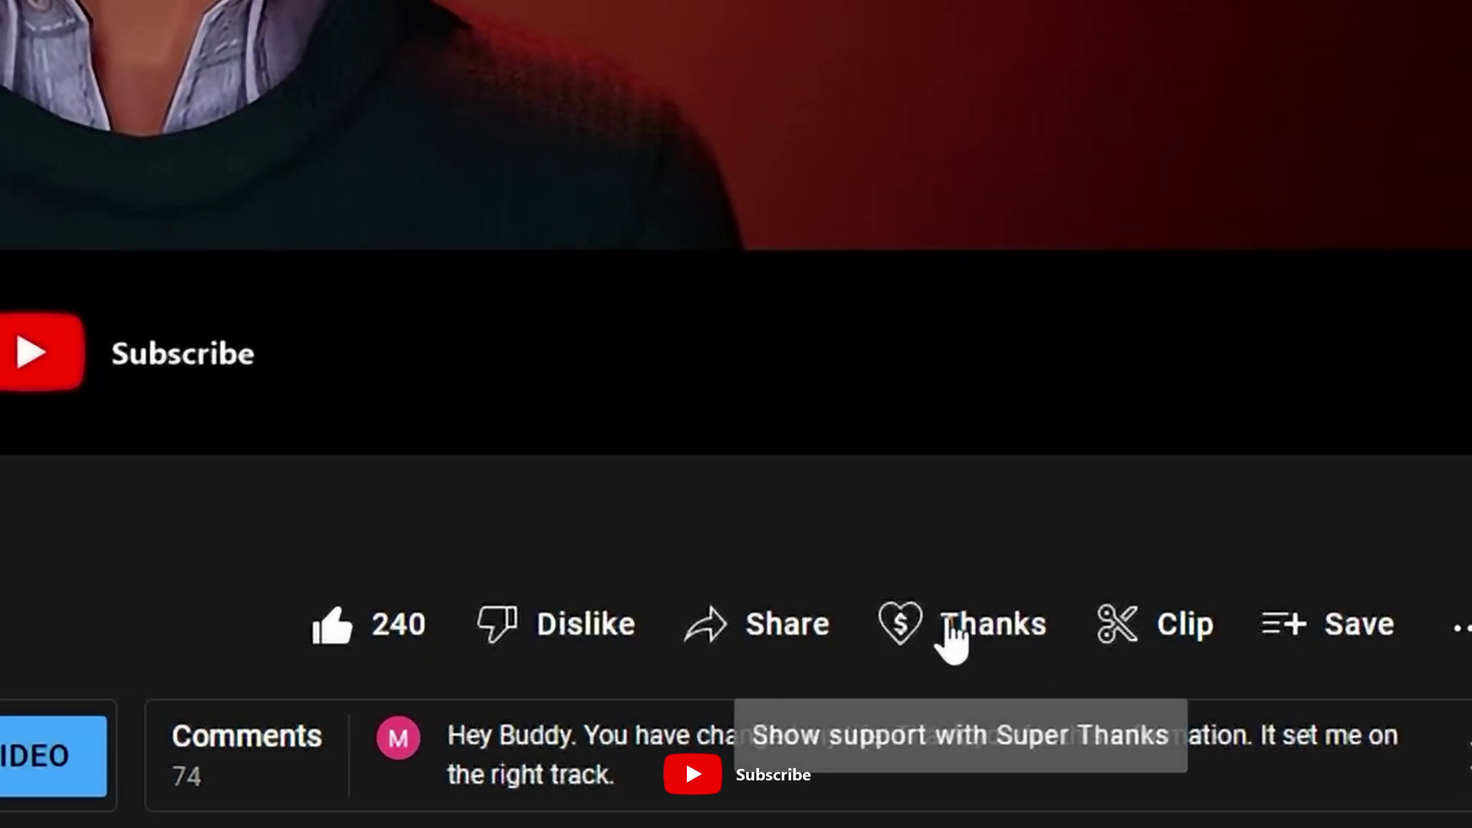
Open the Super Thanks options under the YouTube video.
left_click(948, 624)
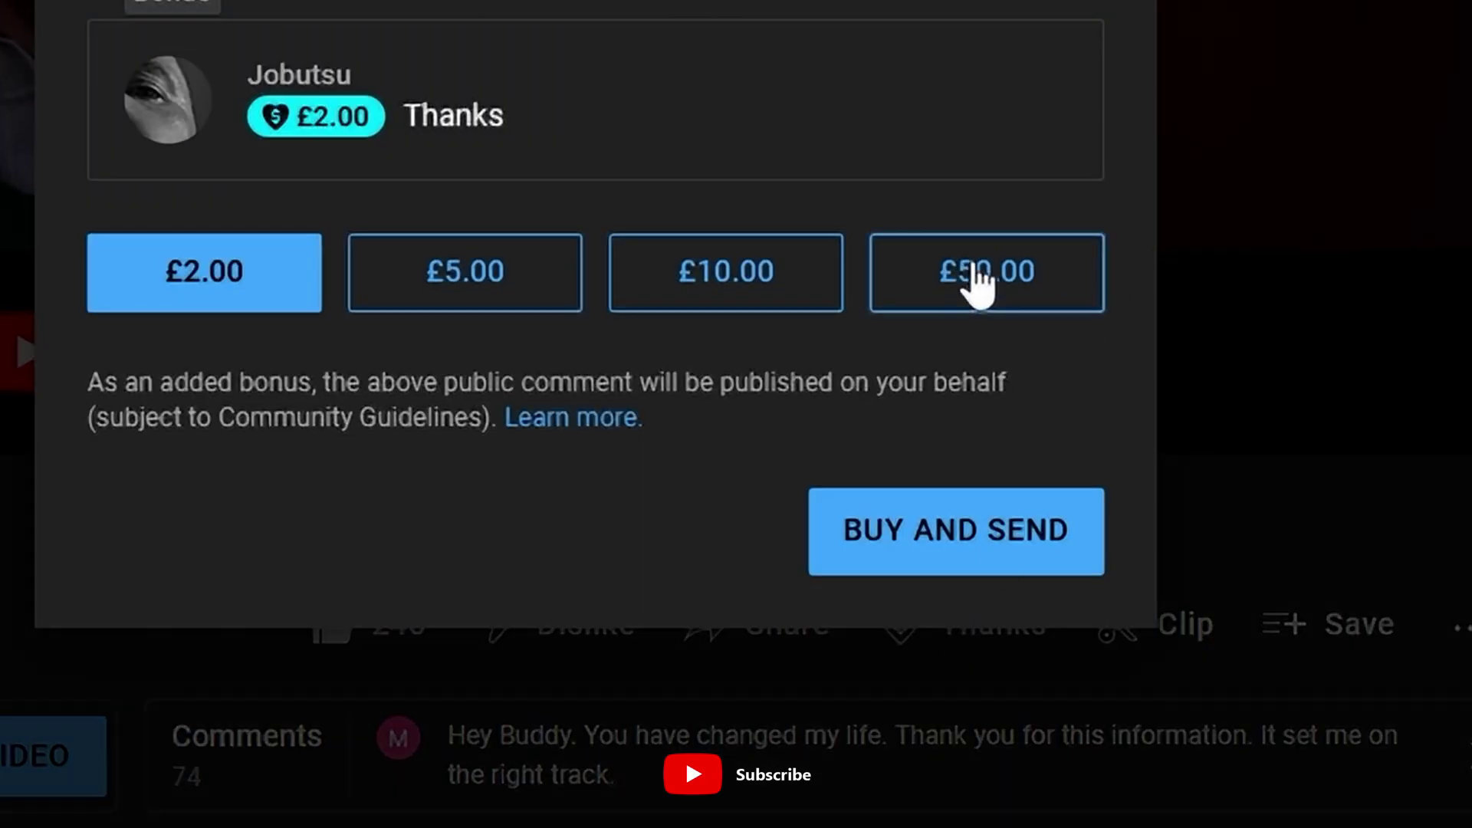